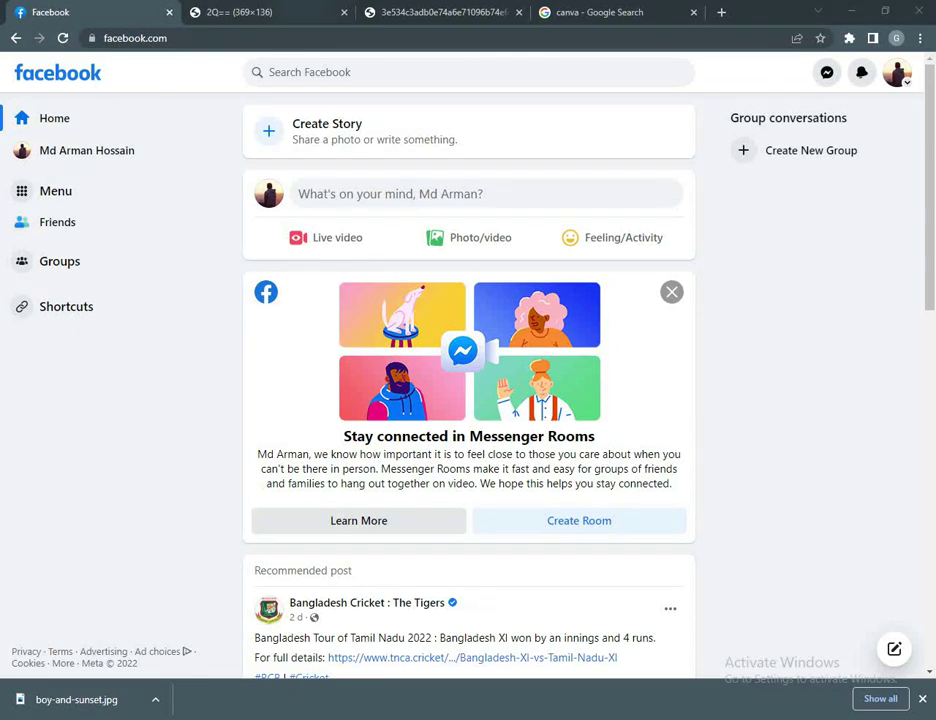
# Step: From the Facebook menu's Pages list, start creating a new Page
pyautogui.click(55, 190)
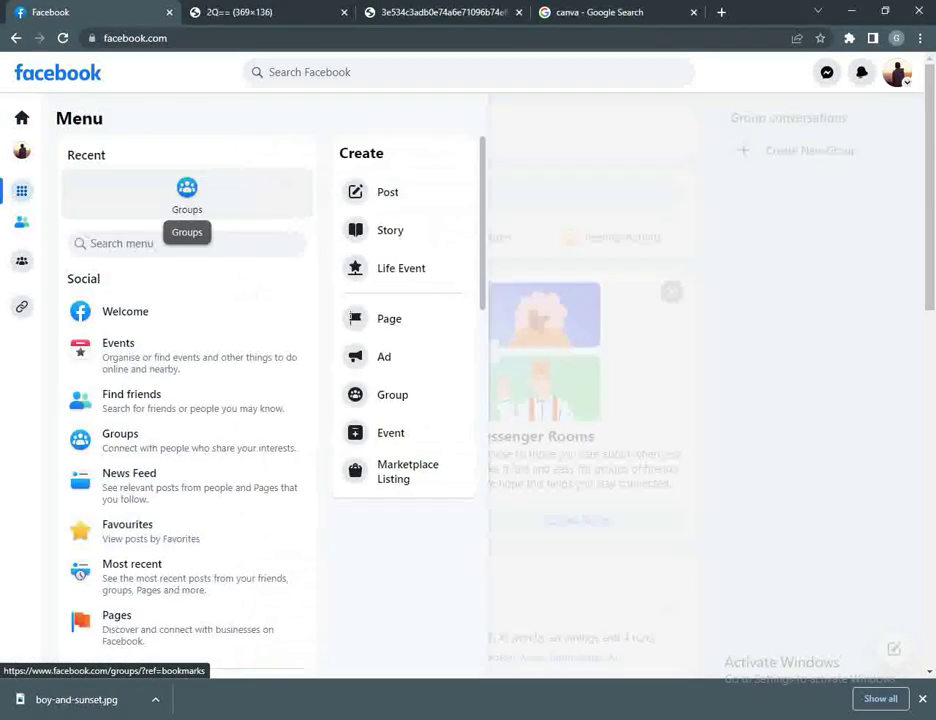
pyautogui.scroll(-2, 190, 485)
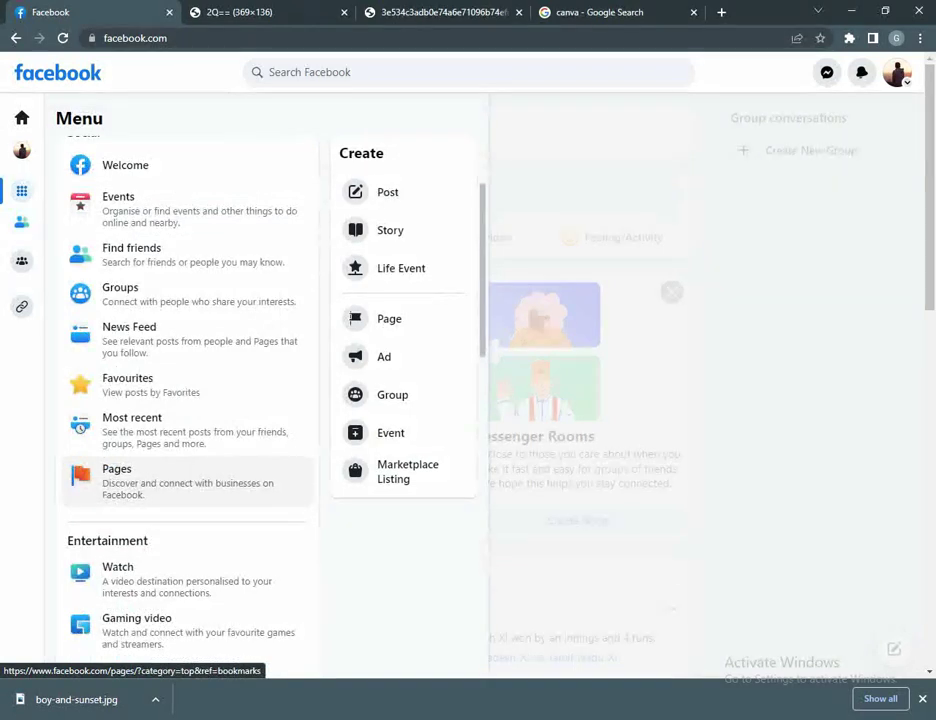
pyautogui.click(150, 480)
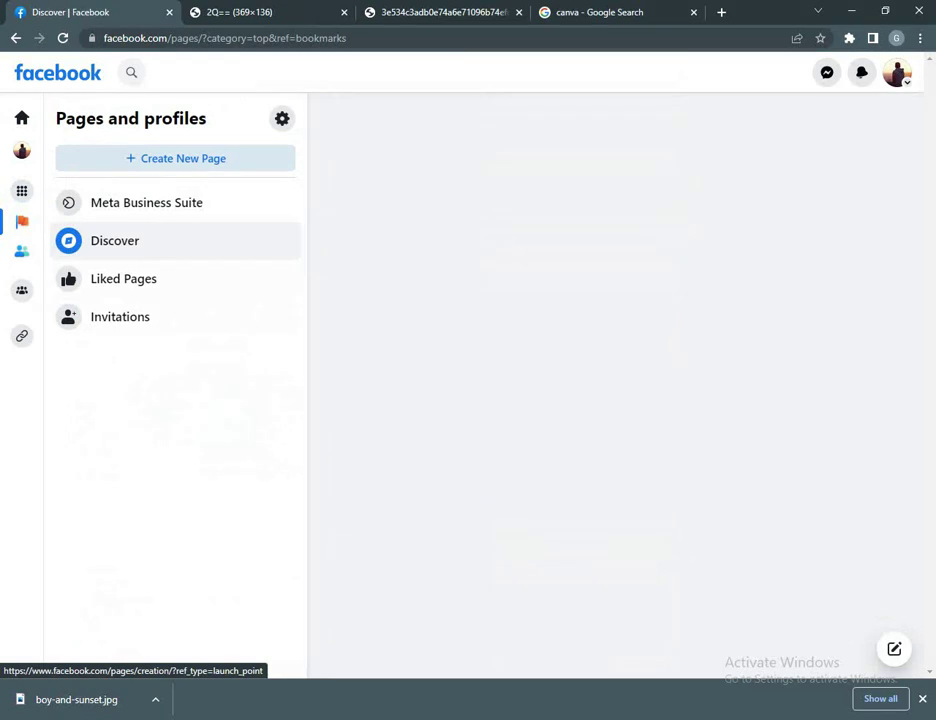
pyautogui.click(175, 158)
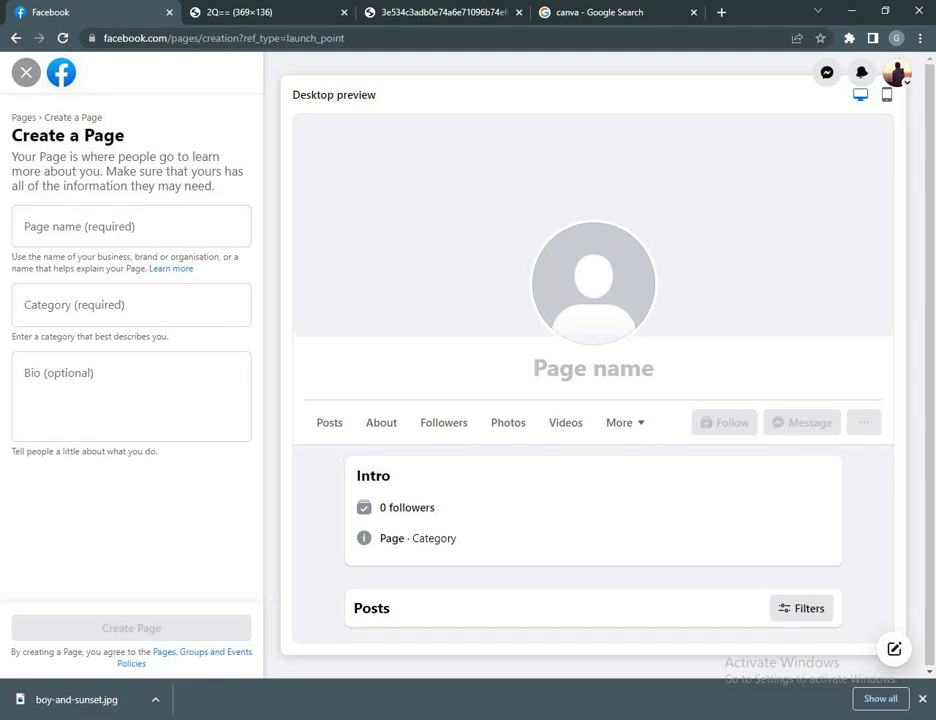
# Step: Name the Page 'T-Shirt Shop' and pick Clothing shop as its category
pyautogui.click(131, 226)
pyautogui.write('T')
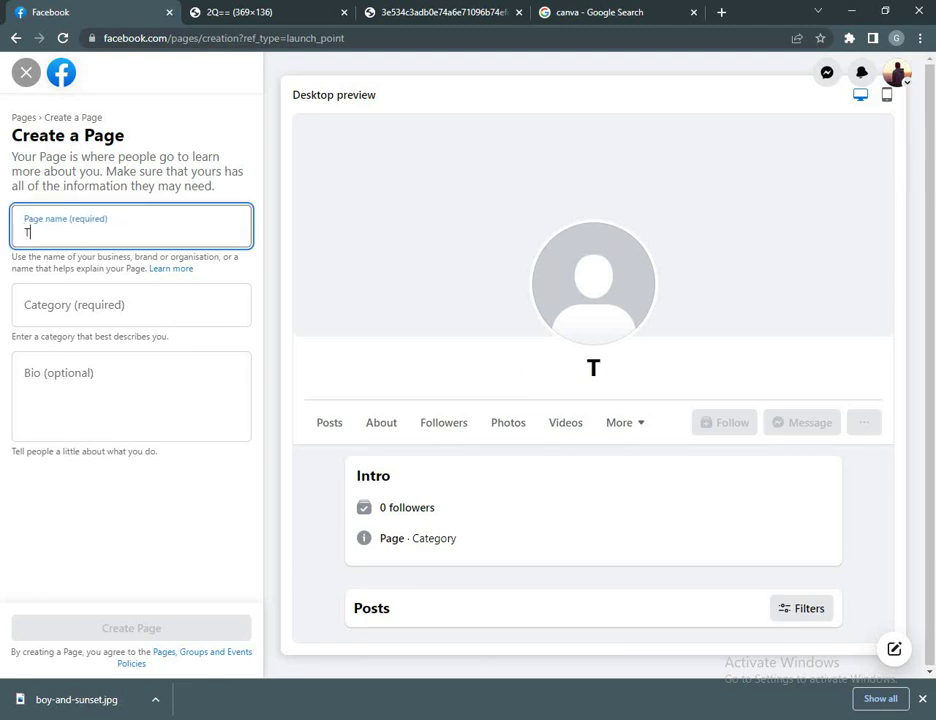
pyautogui.write('h')
pyautogui.press('BackSpace')
pyautogui.write('-Sh')
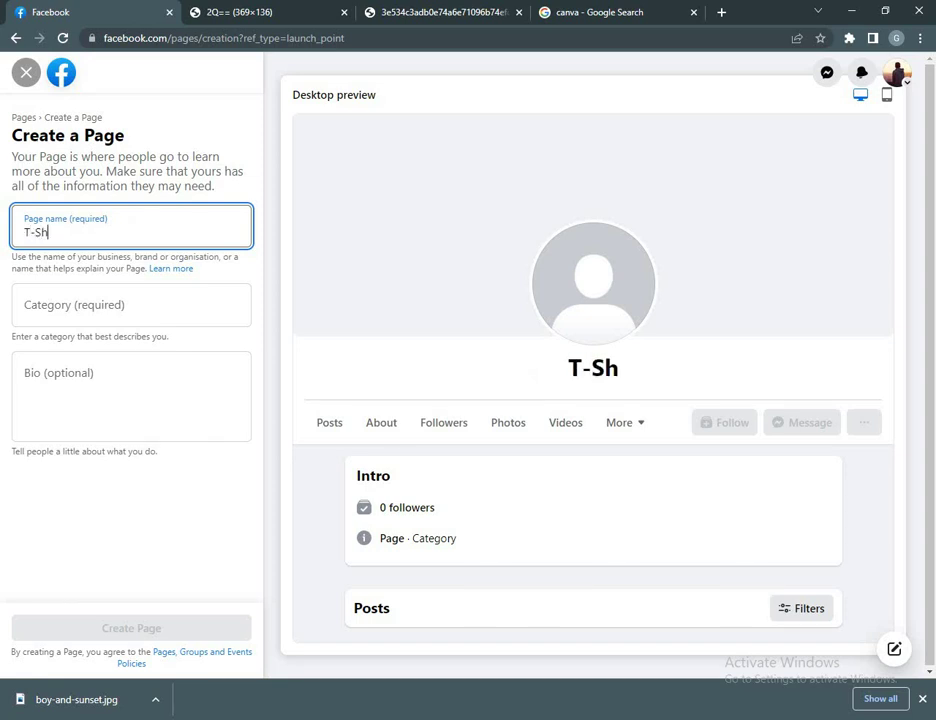
pyautogui.write('irt')
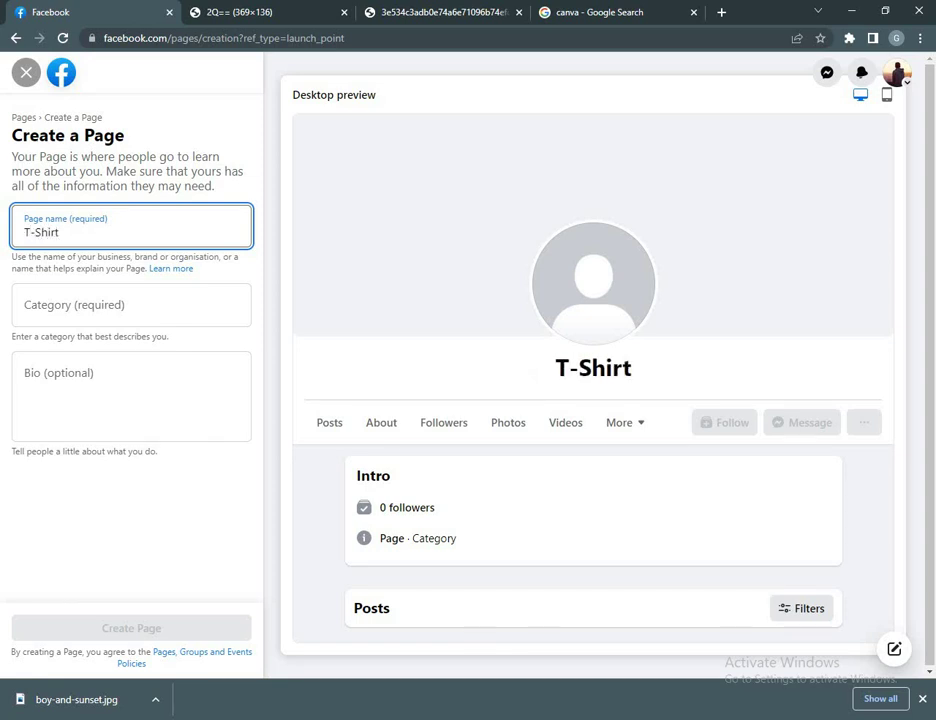
pyautogui.write(' S')
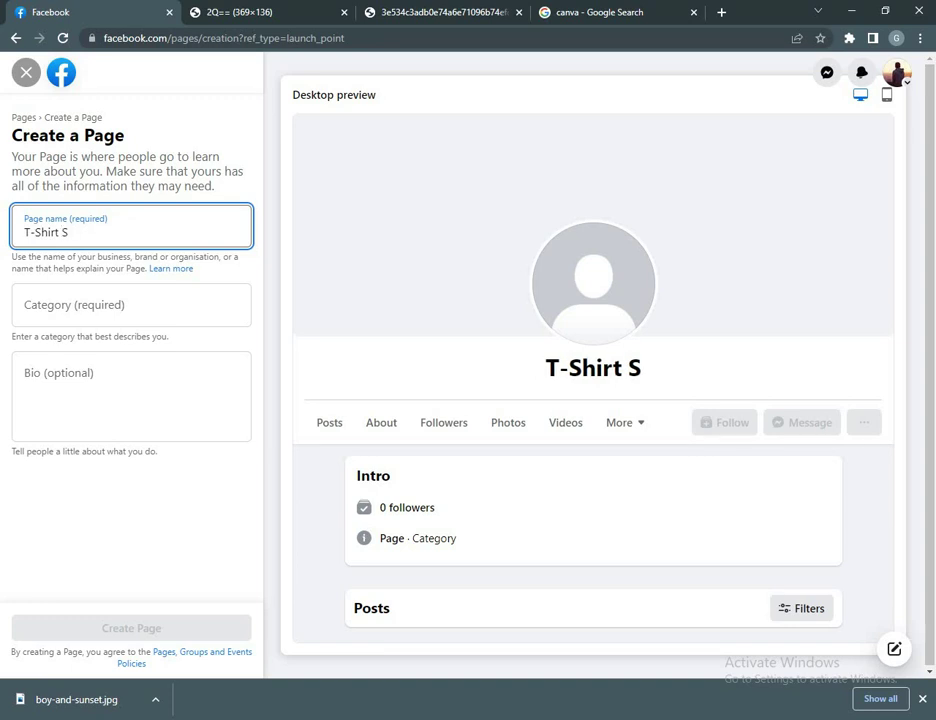
pyautogui.write('hop')
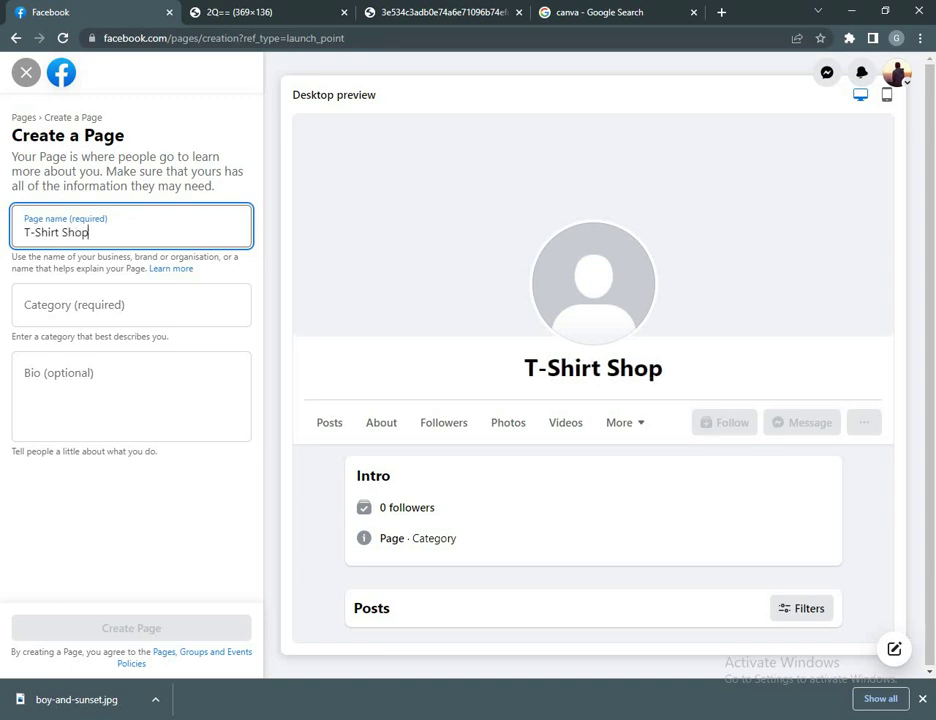
pyautogui.click(131, 305)
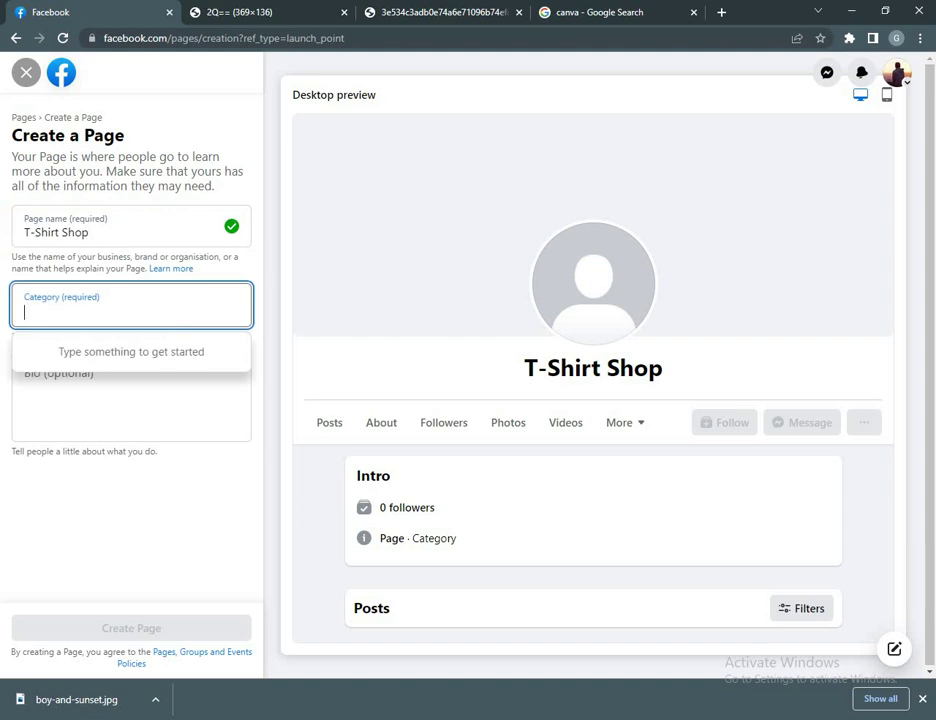
pyautogui.write('cl')
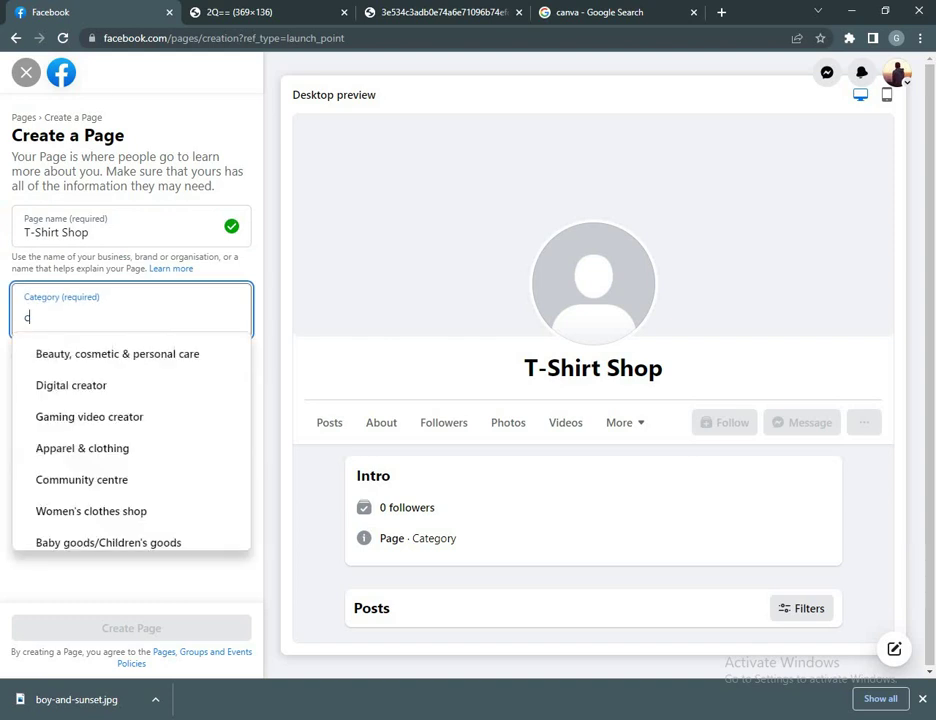
pyautogui.write('o')
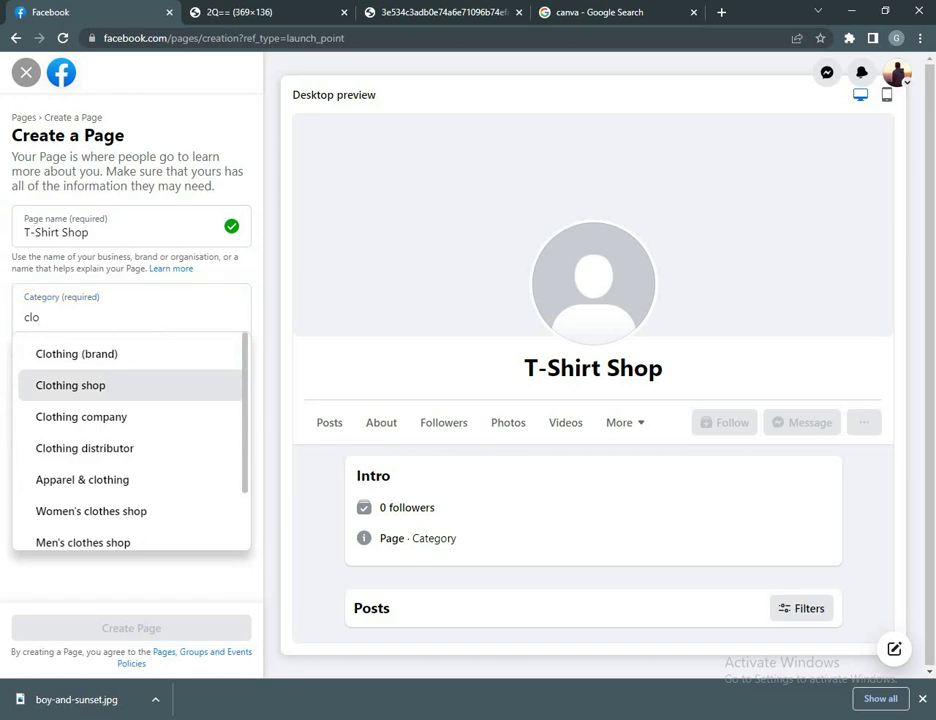
pyautogui.click(70, 385)
pyautogui.click(26, 392)
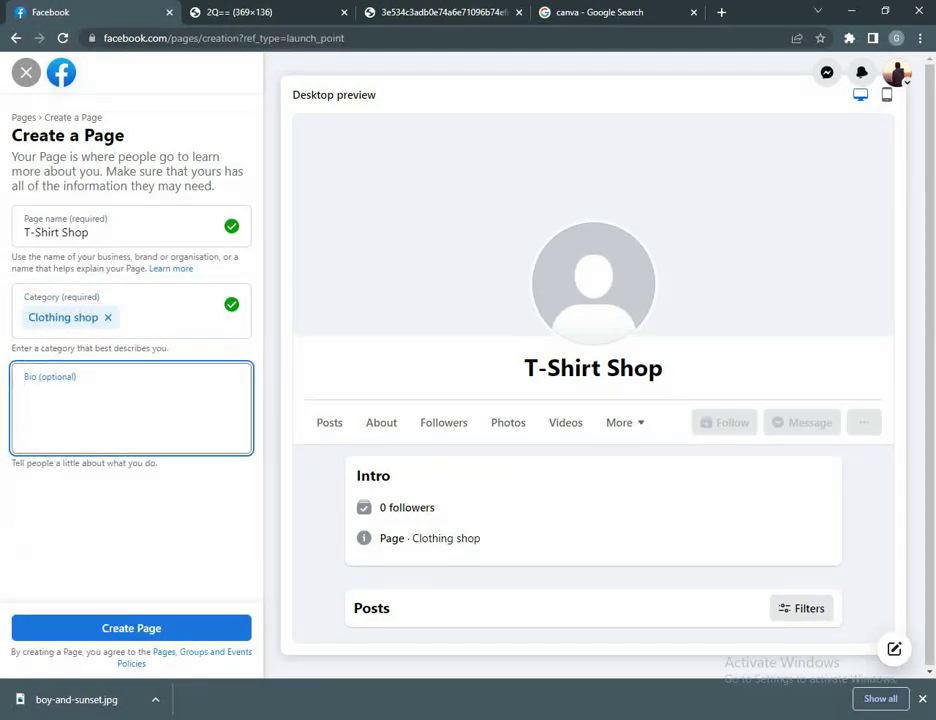
# Step: Search Google for 't shirt shop online' in another tab
pyautogui.click(440, 12)
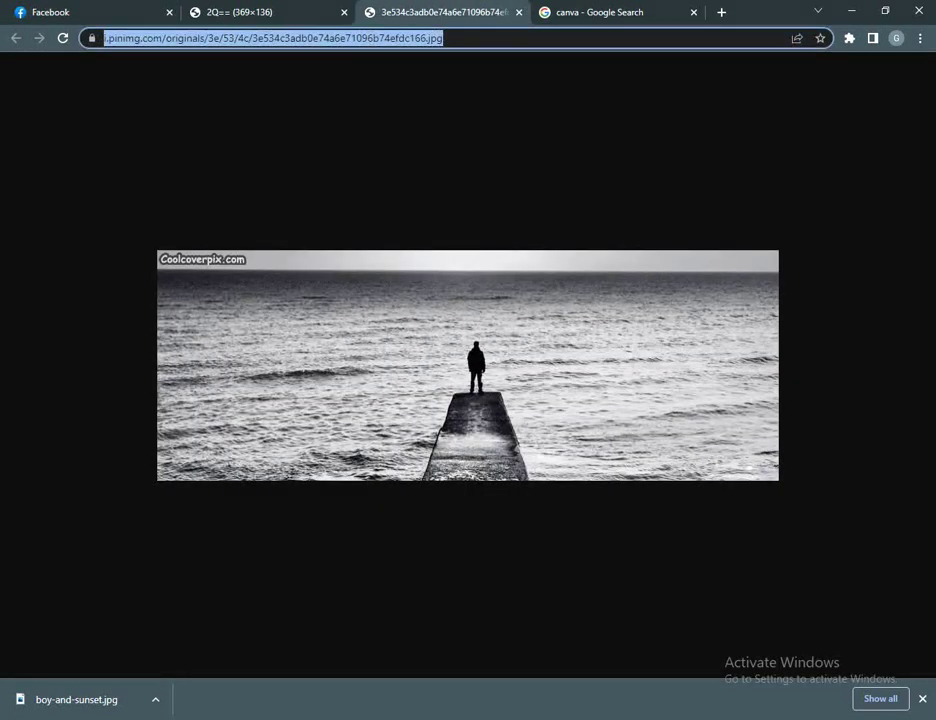
pyautogui.write('el')
pyautogui.press('BackSpace')
pyautogui.press('BackSpace')
pyautogui.write('t shirt ')
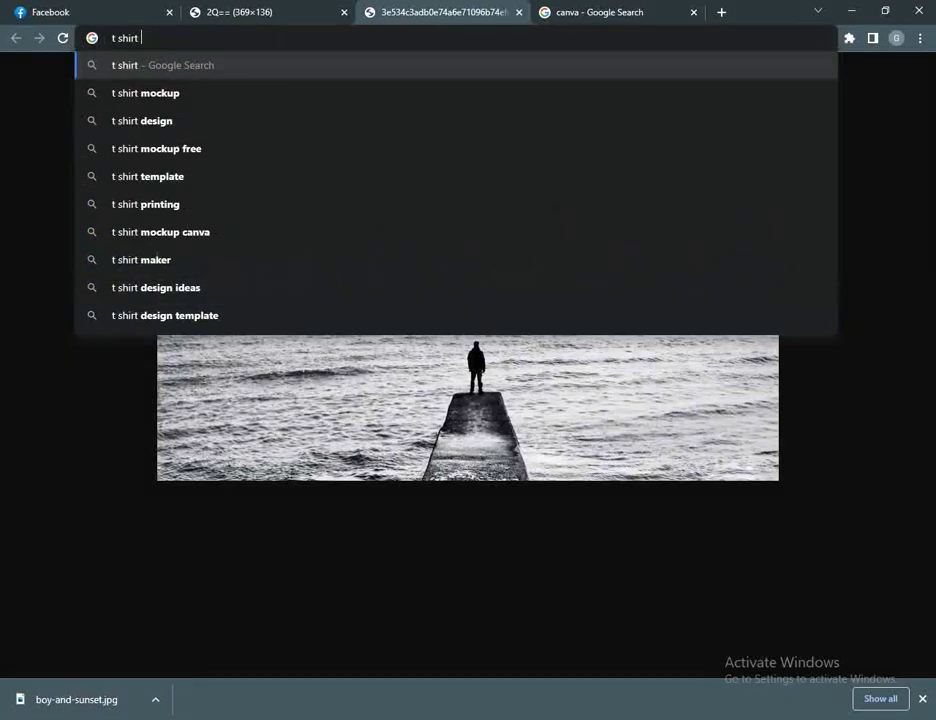
pyautogui.write('shop onli')
pyautogui.press('Return')
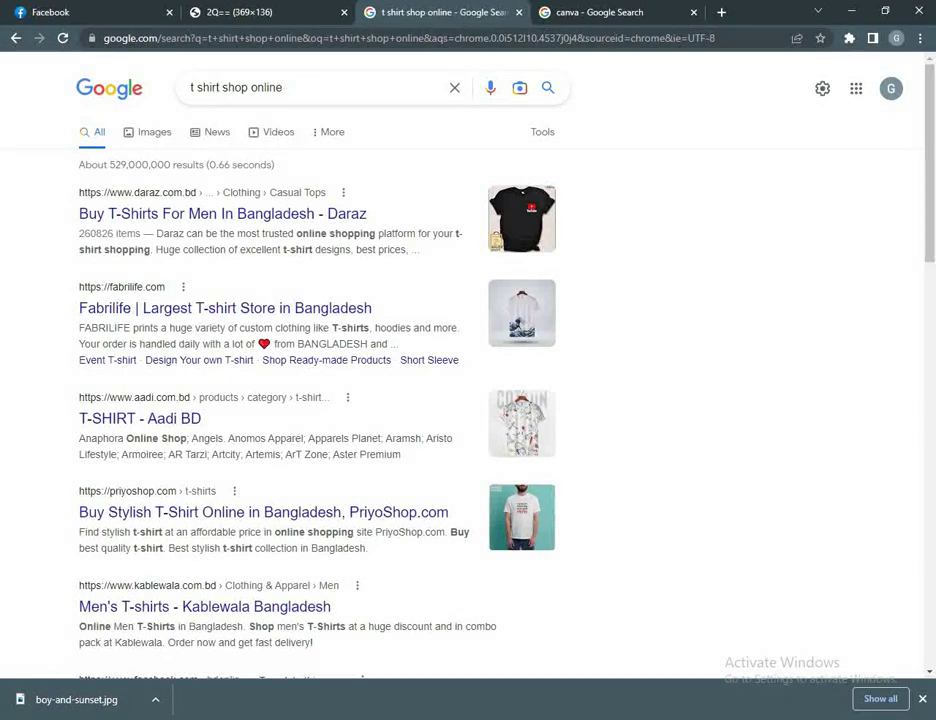
# Step: Copy the Fabrilife result's store description and return to the Facebook tab
pyautogui.moveTo(79, 328); pyautogui.dragTo(112, 344)
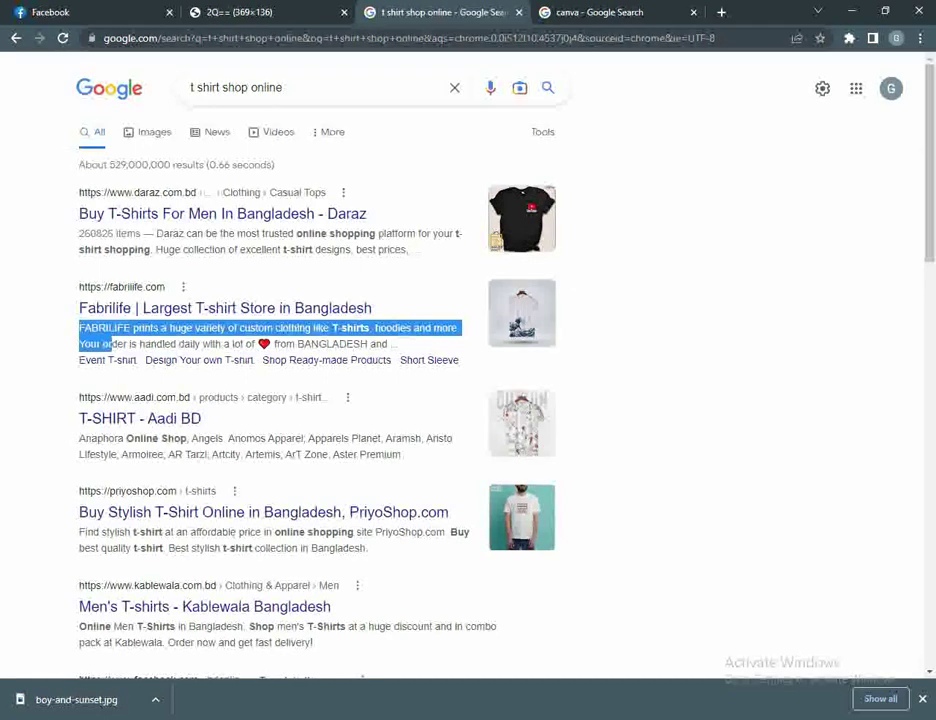
pyautogui.moveTo(112, 344); pyautogui.dragTo(367, 344)
pyautogui.click(190, 12)
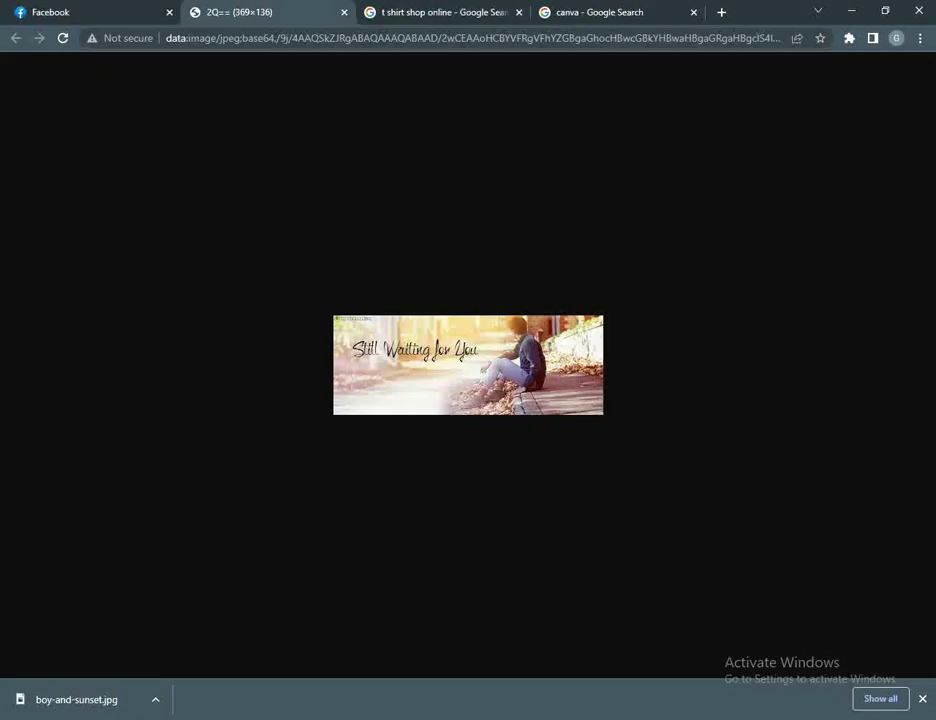
pyautogui.hotkey('ctrl', '1')
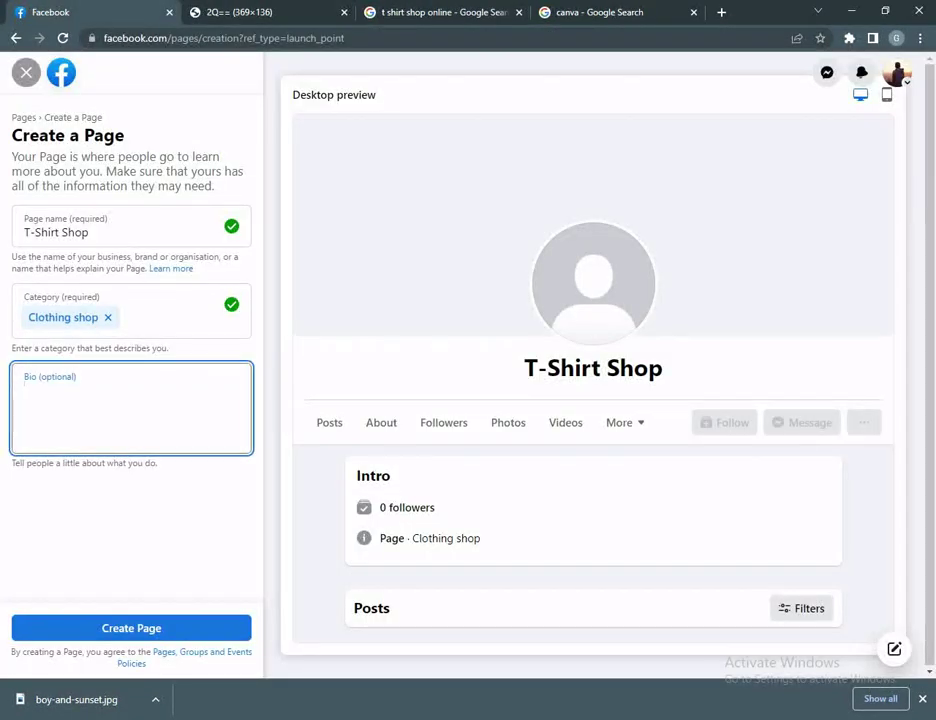
# Step: Paste the description as the bio, swap FABRILIFE for the shop name, trim the last sentence, and create the Page
pyautogui.write('FABRILIFE prints a huge variety of custom clothing like T-shirts, hoodies and more. Your order is han')
pyautogui.moveTo(71, 392); pyautogui.dragTo(50, 392)
pyautogui.tripleClick(56, 232)
pyautogui.moveTo(74, 392); pyautogui.dragTo(24, 392)
pyautogui.write('T-Shirt S')
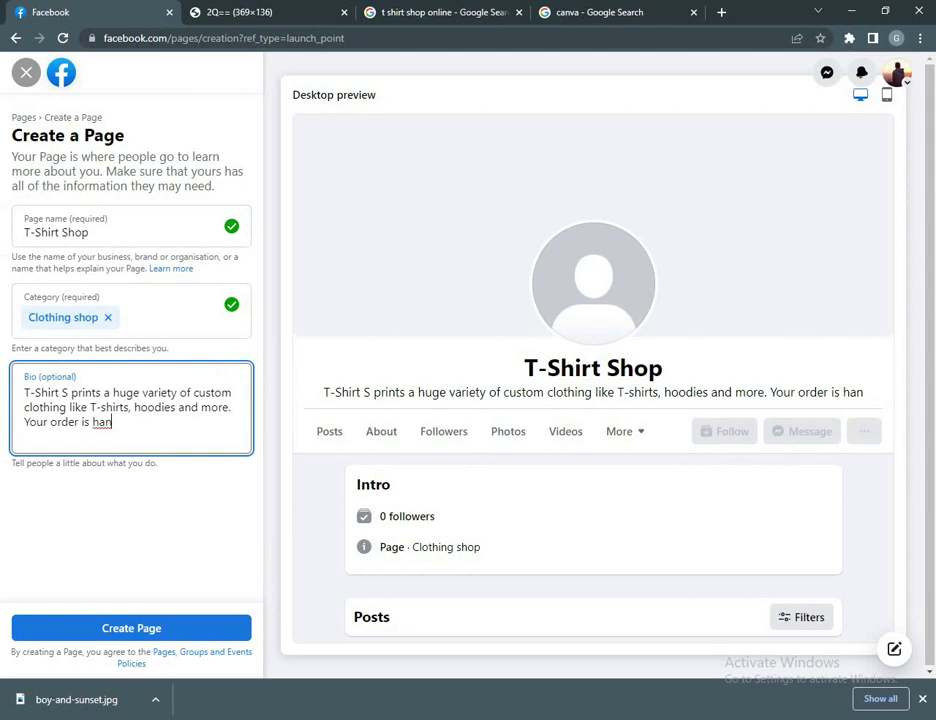
pyautogui.press('BackSpace')
pyautogui.press('BackSpace')
pyautogui.press('BackSpace')
pyautogui.press('BackSpace')
pyautogui.press('BackSpace')
pyautogui.press('BackSpace')
pyautogui.press('BackSpace')
pyautogui.press('BackSpace')
pyautogui.press('BackSpace')
pyautogui.press('BackSpace')
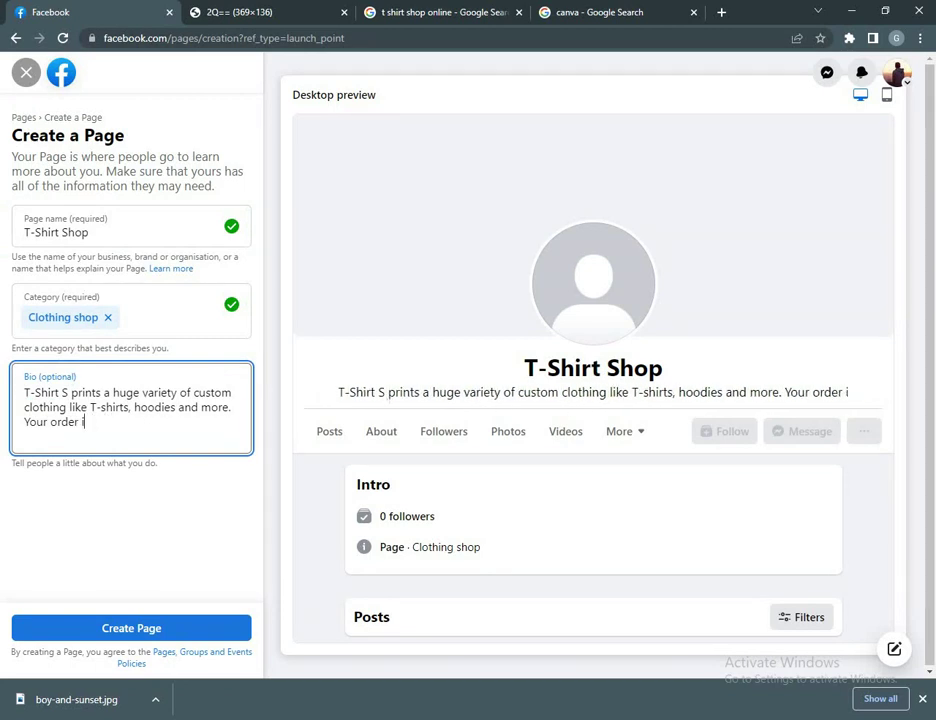
pyautogui.press('BackSpace')
pyautogui.press('BackSpace')
pyautogui.press('BackSpace')
pyautogui.press('BackSpace')
pyautogui.press('BackSpace')
pyautogui.press('BackSpace')
pyautogui.press('BackSpace')
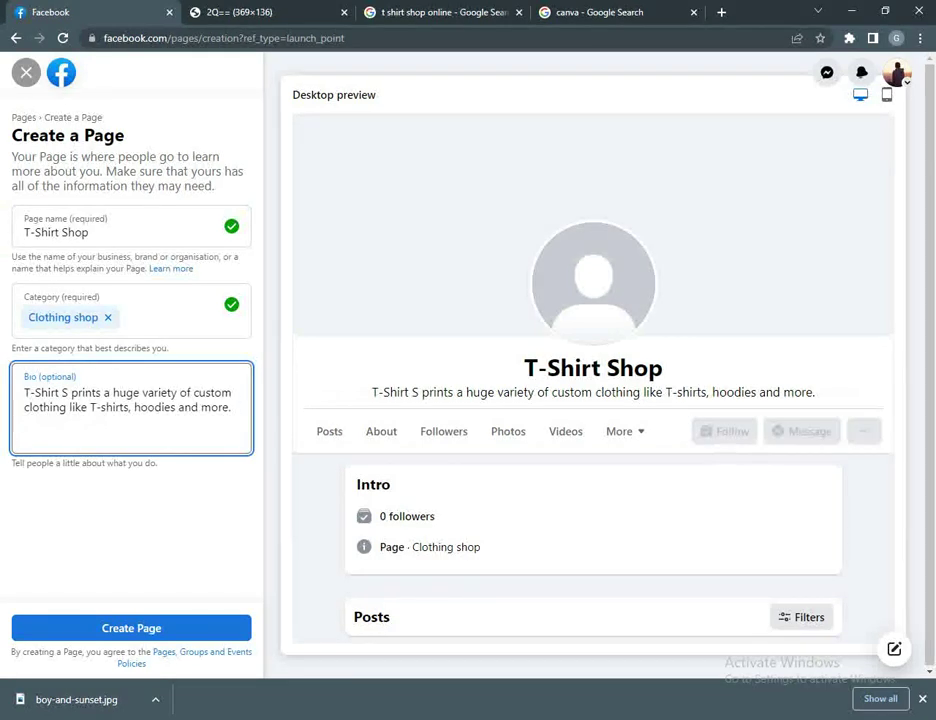
pyautogui.click(131, 628)
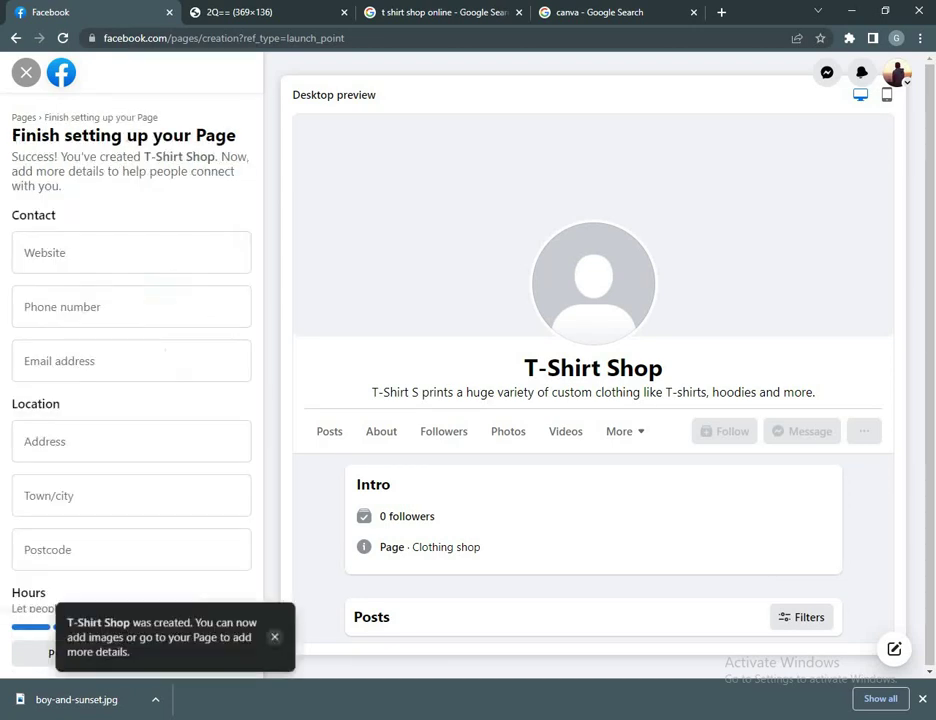
# Step: Leave the contact fields blank, set the hours to Always open, and continue to Customise your Page
pyautogui.scroll(-3, 131, 400)
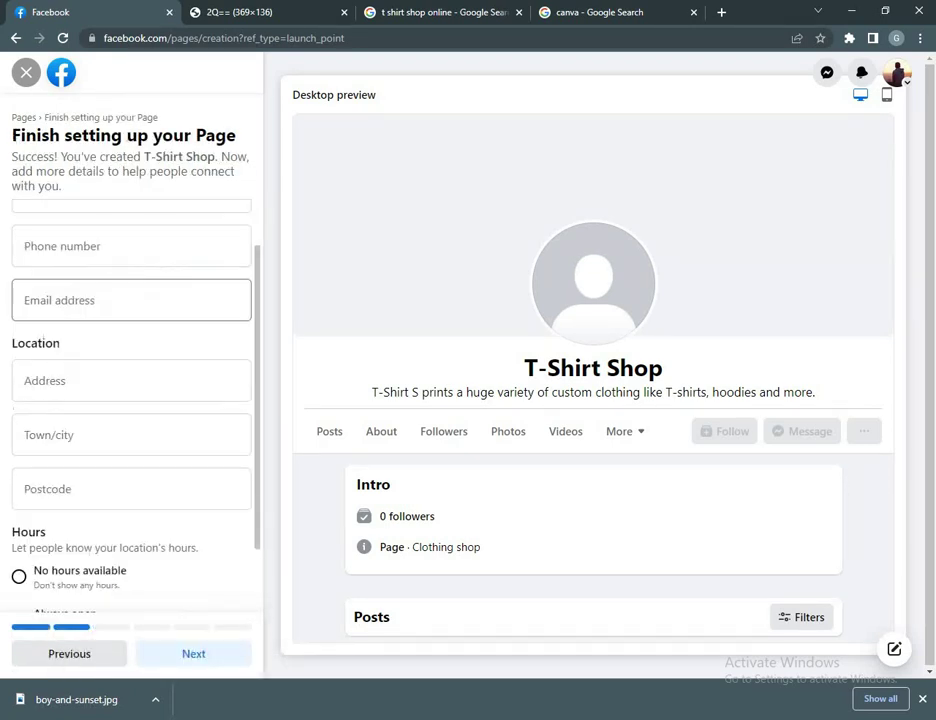
pyautogui.scroll(1, 131, 400)
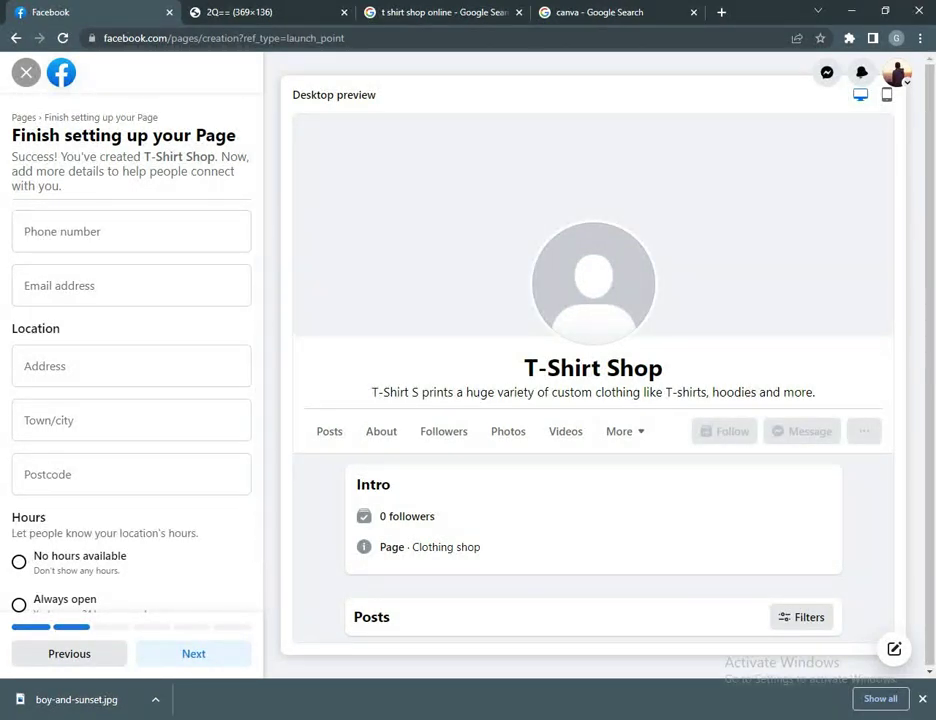
pyautogui.click(131, 231)
pyautogui.click(131, 285)
pyautogui.click(131, 366)
pyautogui.press('Tab')
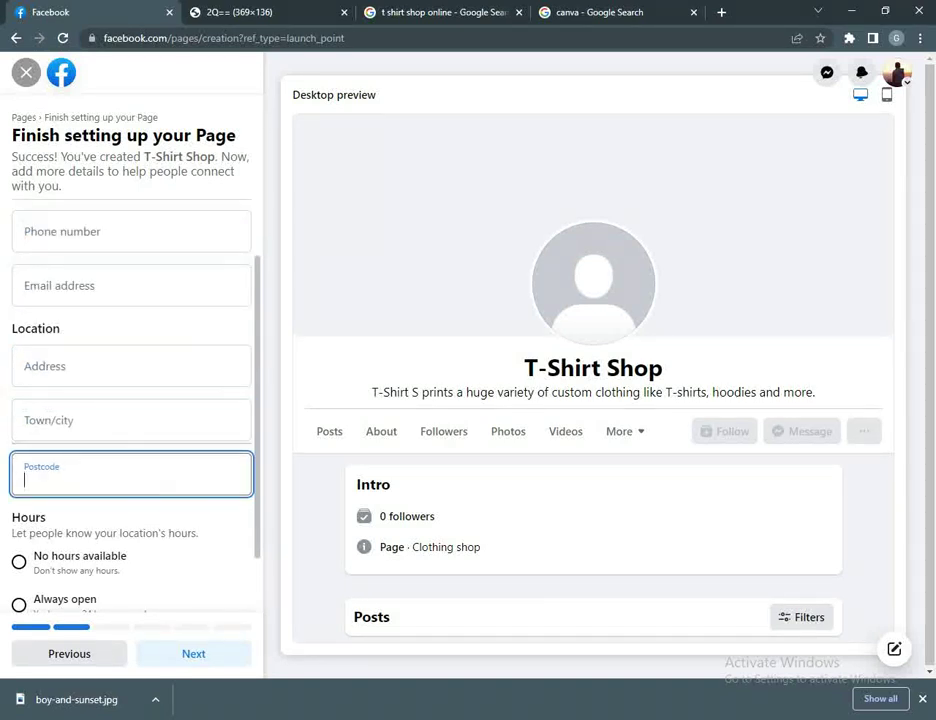
pyautogui.scroll(-1, 130, 400)
pyautogui.click(19, 531)
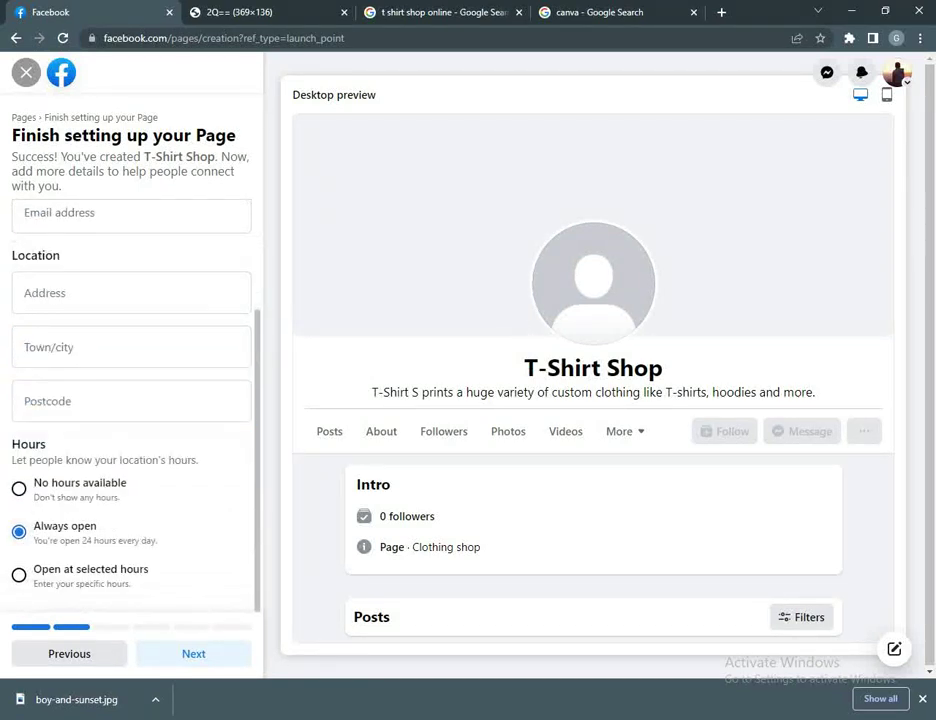
pyautogui.click(194, 653)
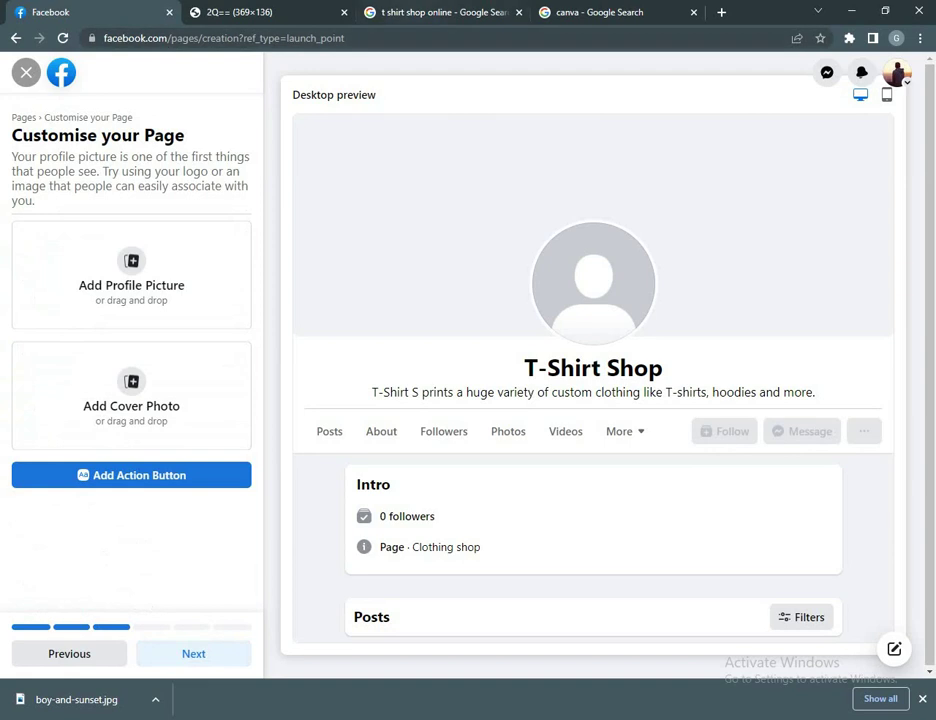
# Step: Run a Google image search for 't shirt logo'
pyautogui.hotkey('ctrl', '3')
pyautogui.hotkey('ctrl', 'l')
pyautogui.write('th')
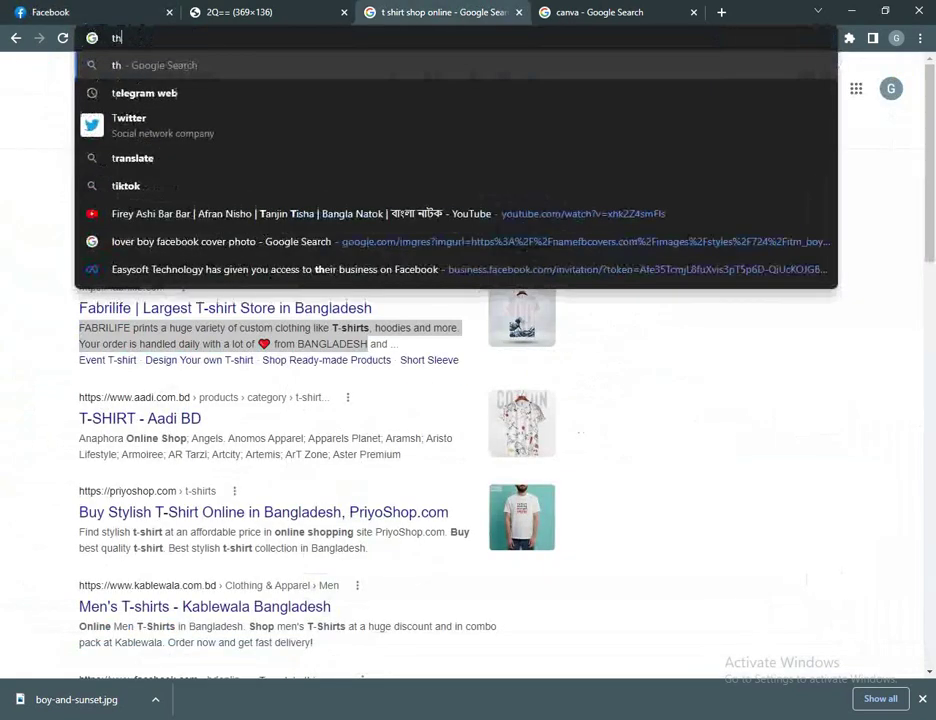
pyautogui.press('Escape')
pyautogui.write('t')
pyautogui.press('BackSpace')
pyautogui.press('BackSpace')
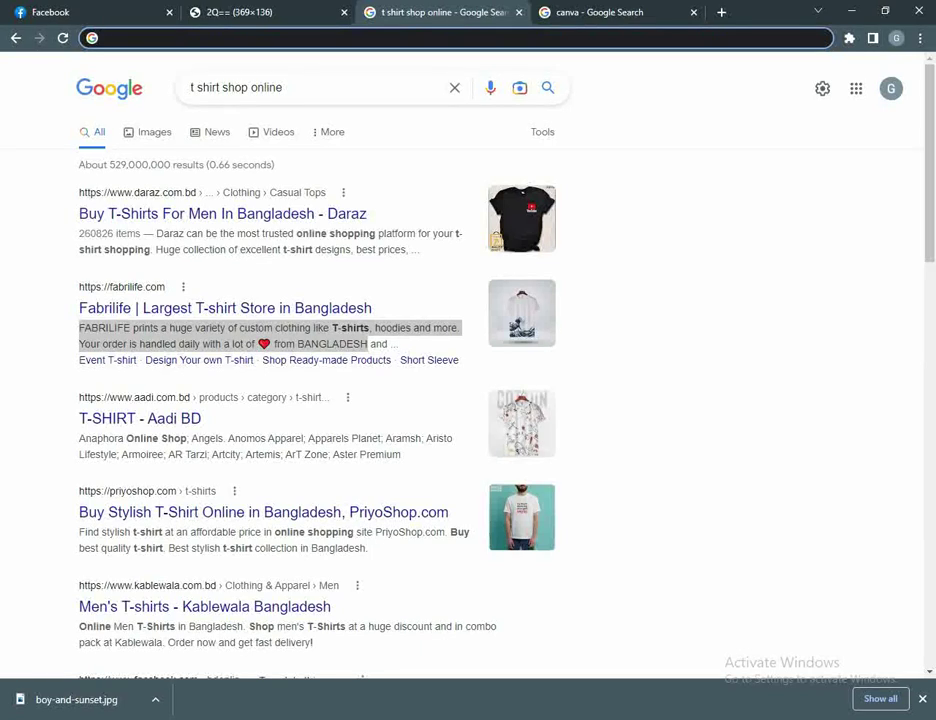
pyautogui.write('t')
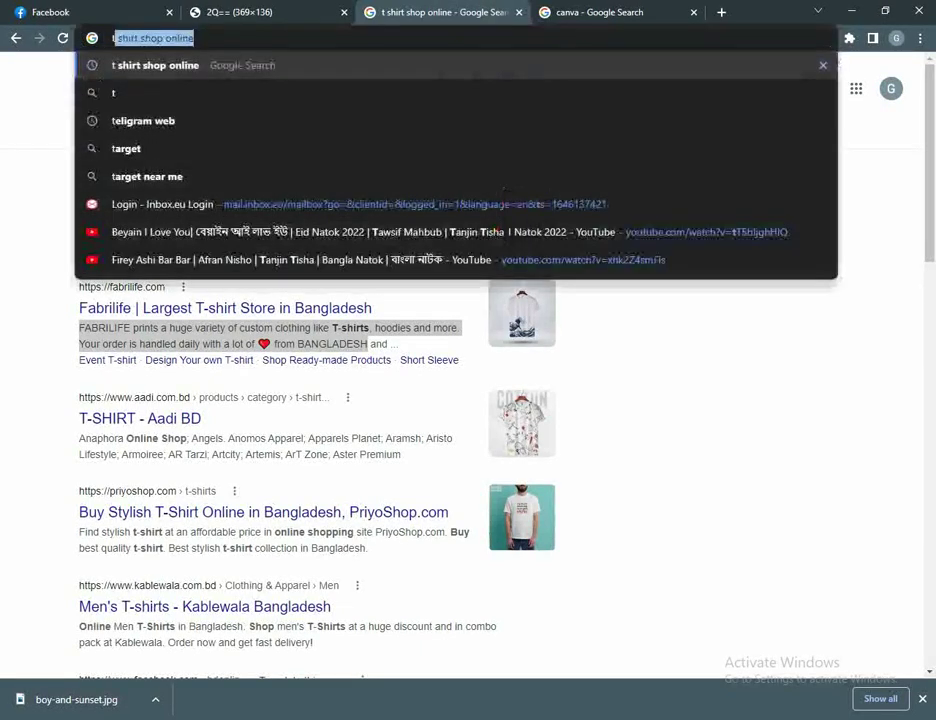
pyautogui.write(' shi')
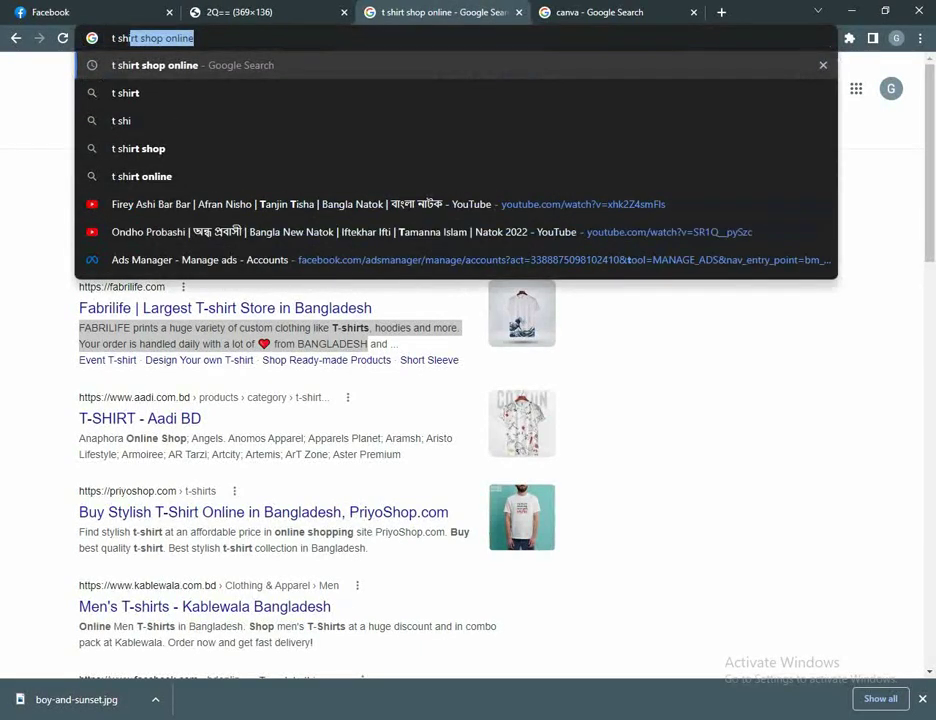
pyautogui.write('rt logo')
pyautogui.press('Return')
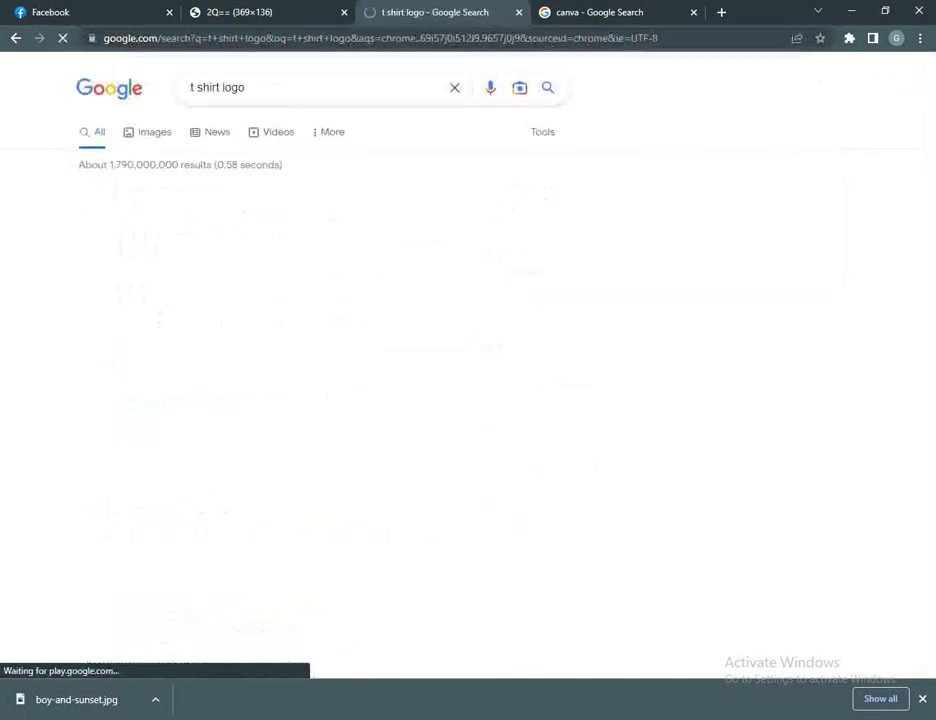
pyautogui.click(155, 132)
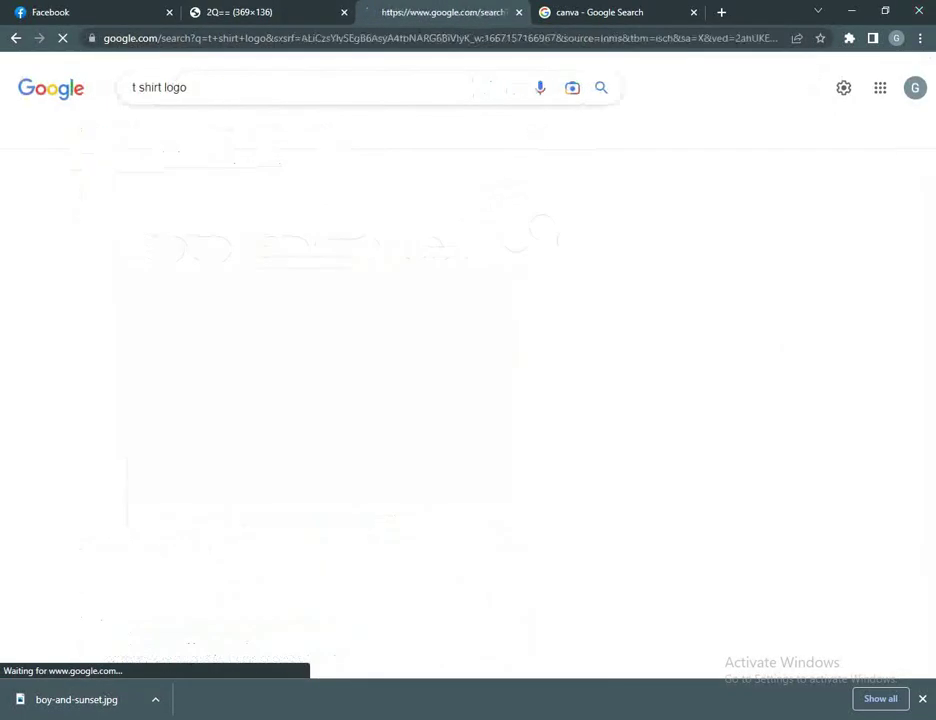
# Step: Open the Canva website from the canva search results
pyautogui.hotkey('ctrl', 'Tab')
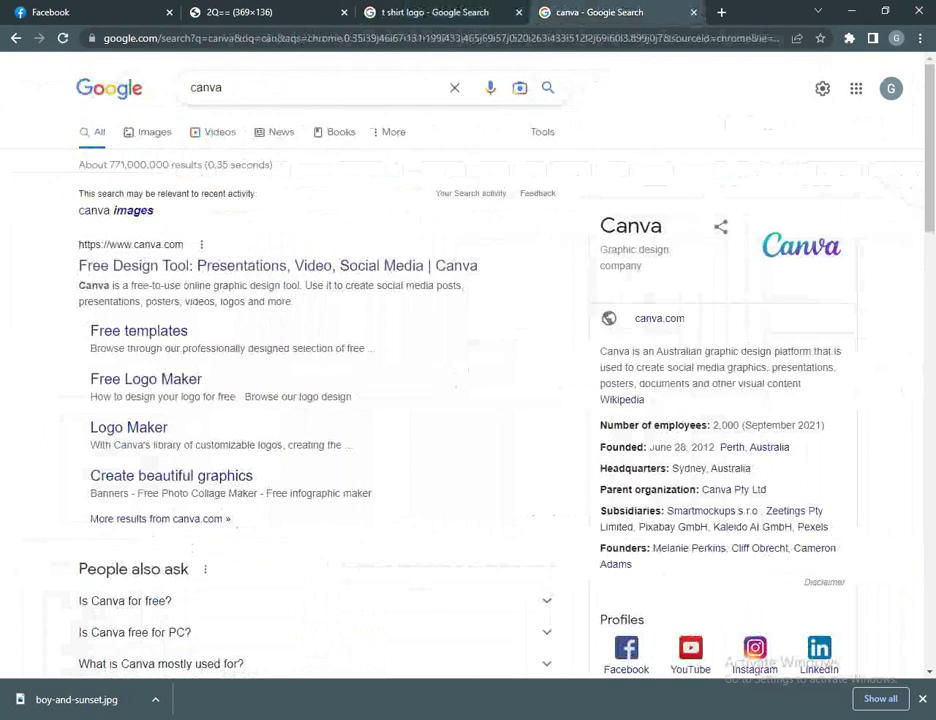
pyautogui.click(222, 87)
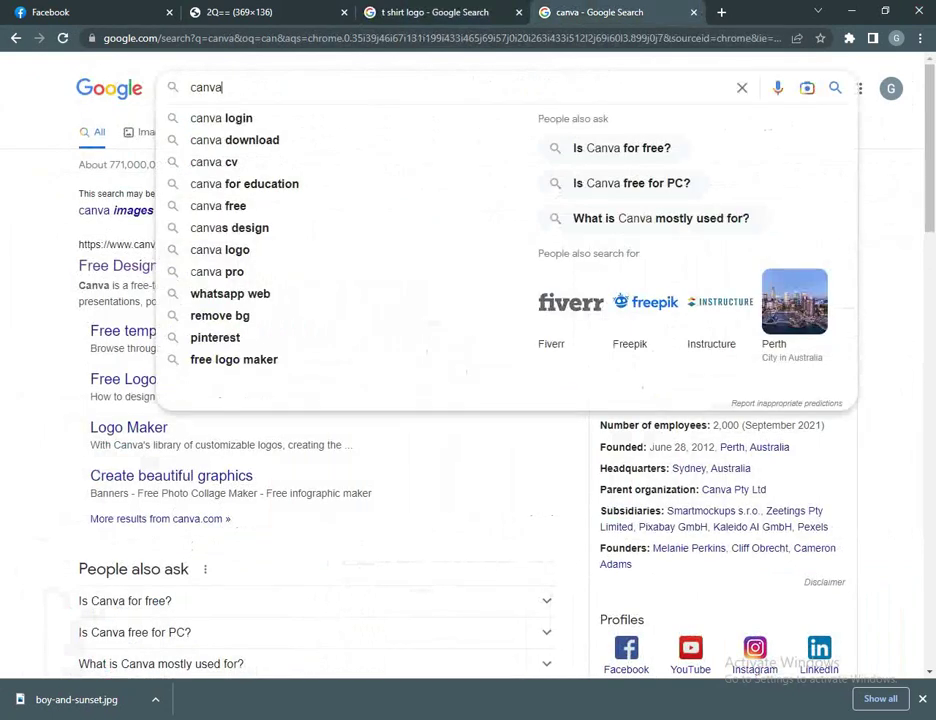
pyautogui.click(116, 265)
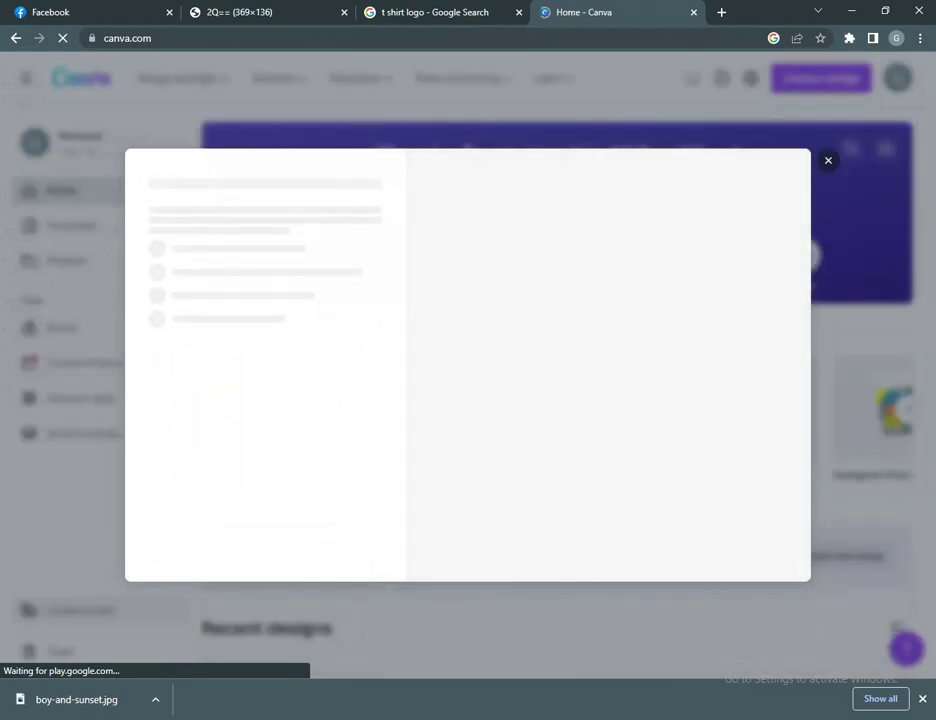
# Step: Dismiss the Canva for Teams promo and browse templates for 't shirt'
pyautogui.press('Escape')
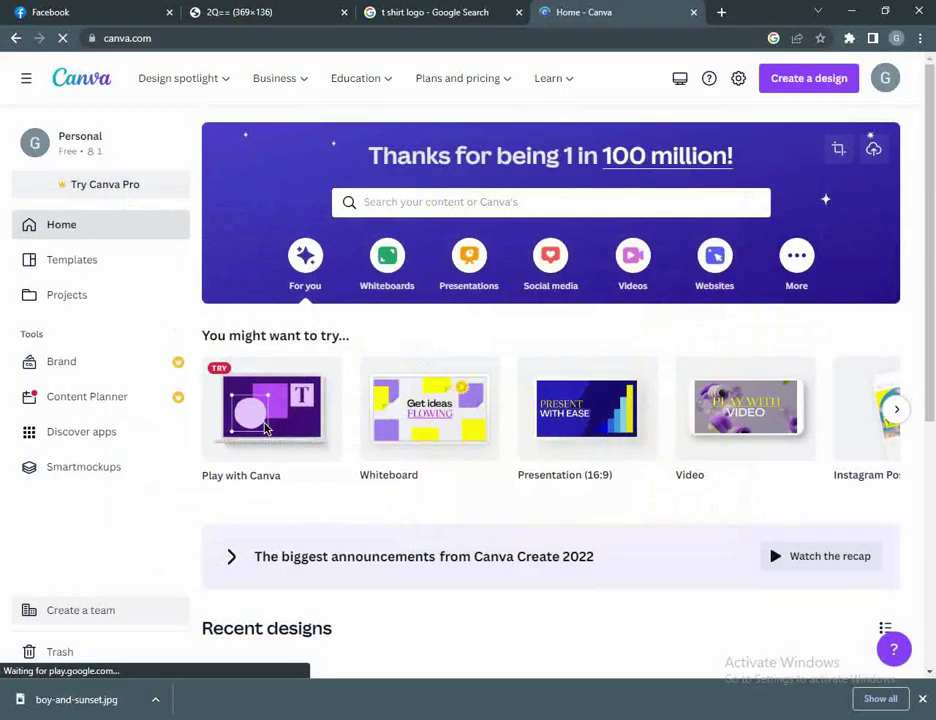
pyautogui.press('/')
pyautogui.write('t shirt')
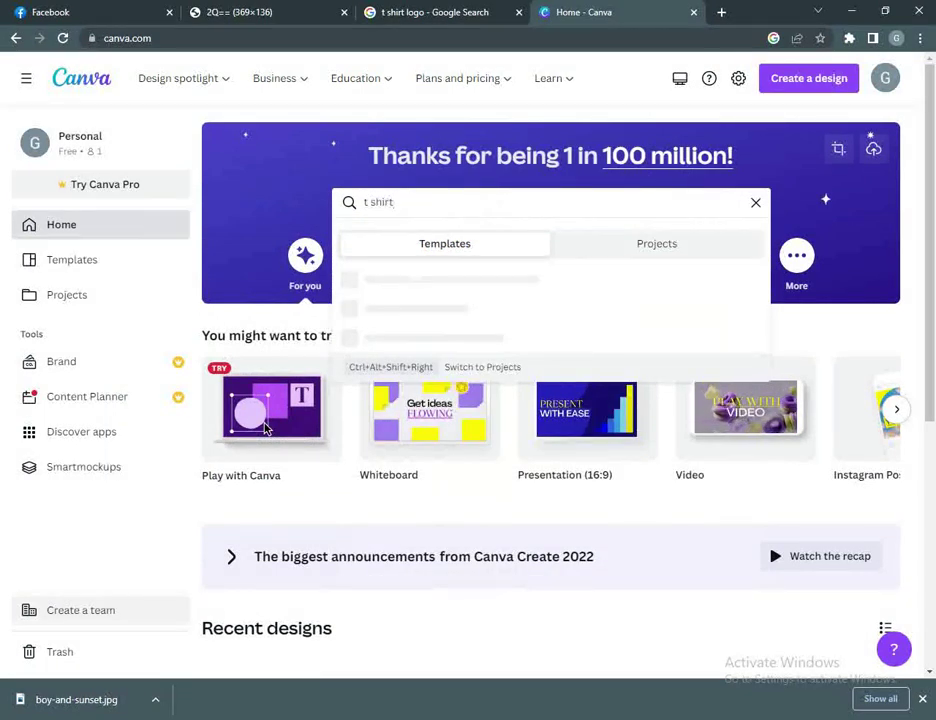
pyautogui.press('Return')
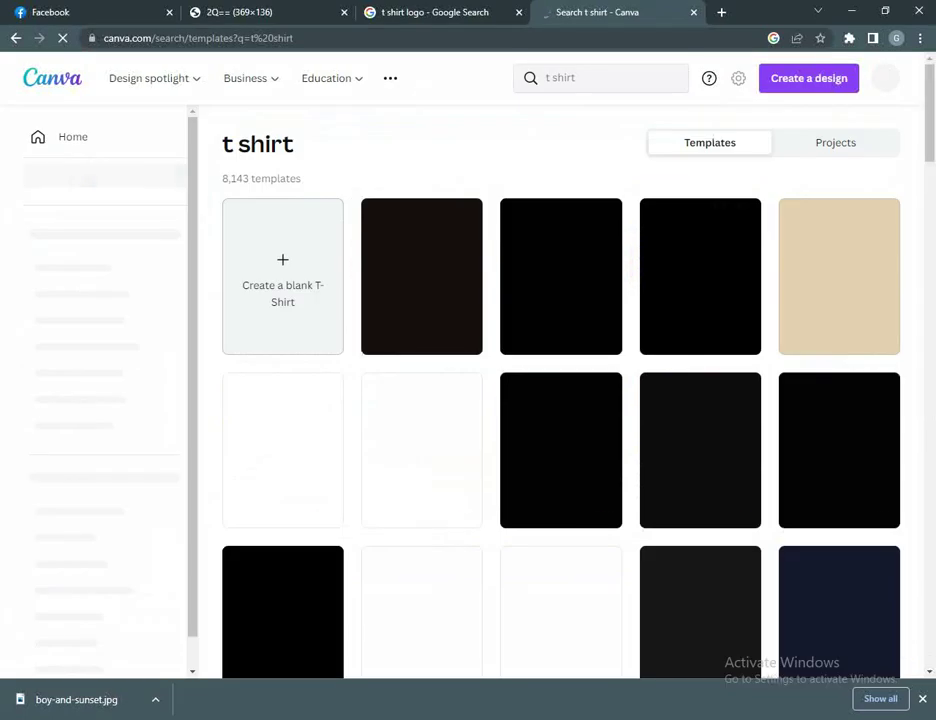
pyautogui.scroll(-3, 560, 390)
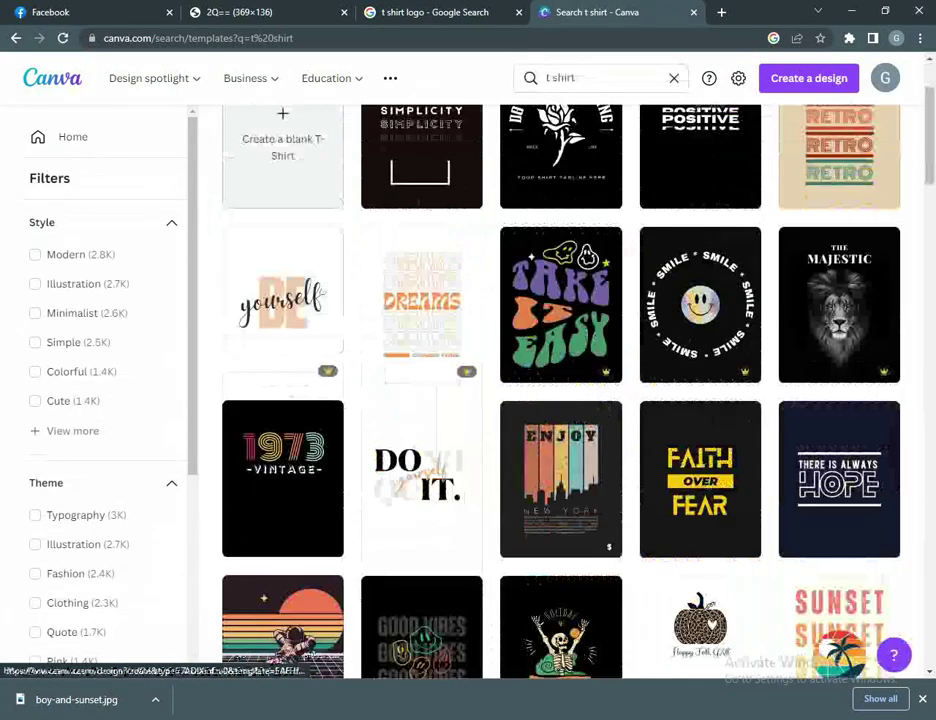
pyautogui.scroll(-4, 560, 390)
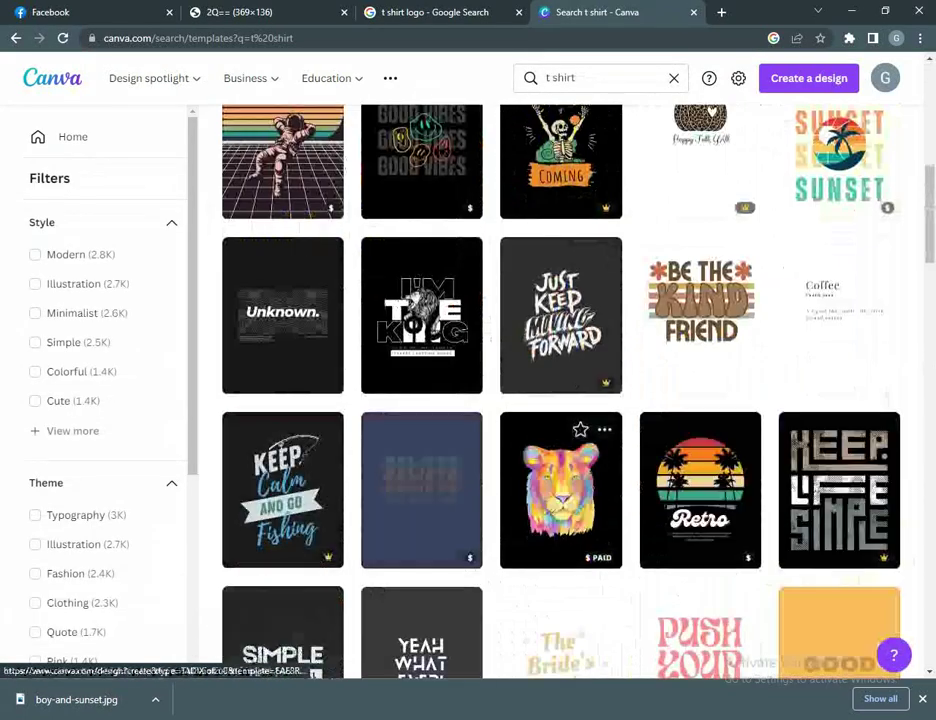
pyautogui.scroll(-5, 560, 430)
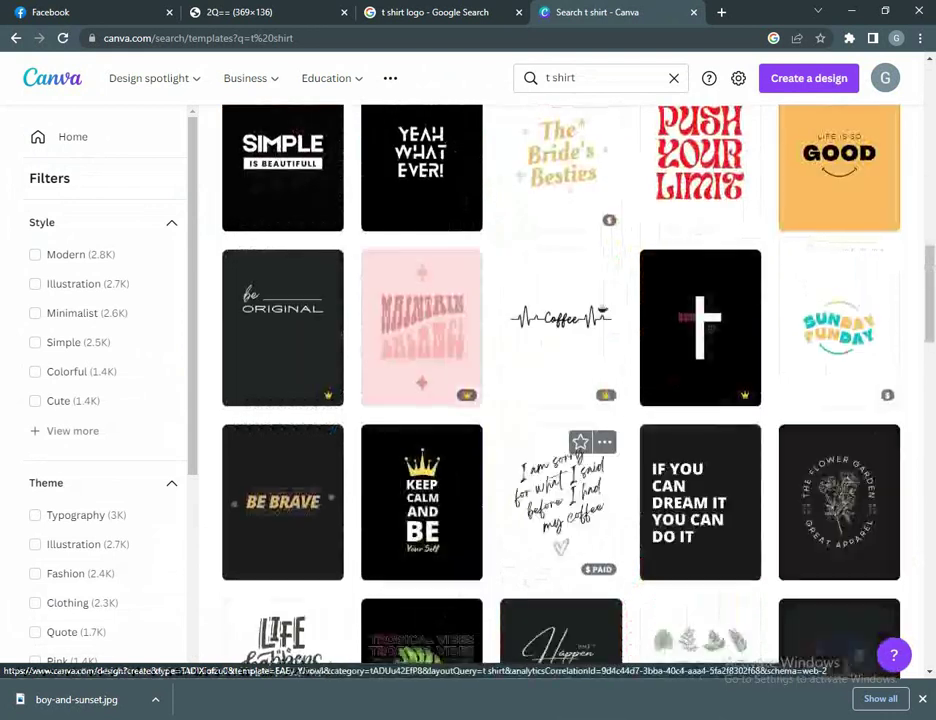
pyautogui.scroll(10, 560, 430)
# Step: Refine the search to 't shirt logo' and browse its 11,048 templates
pyautogui.click(576, 78)
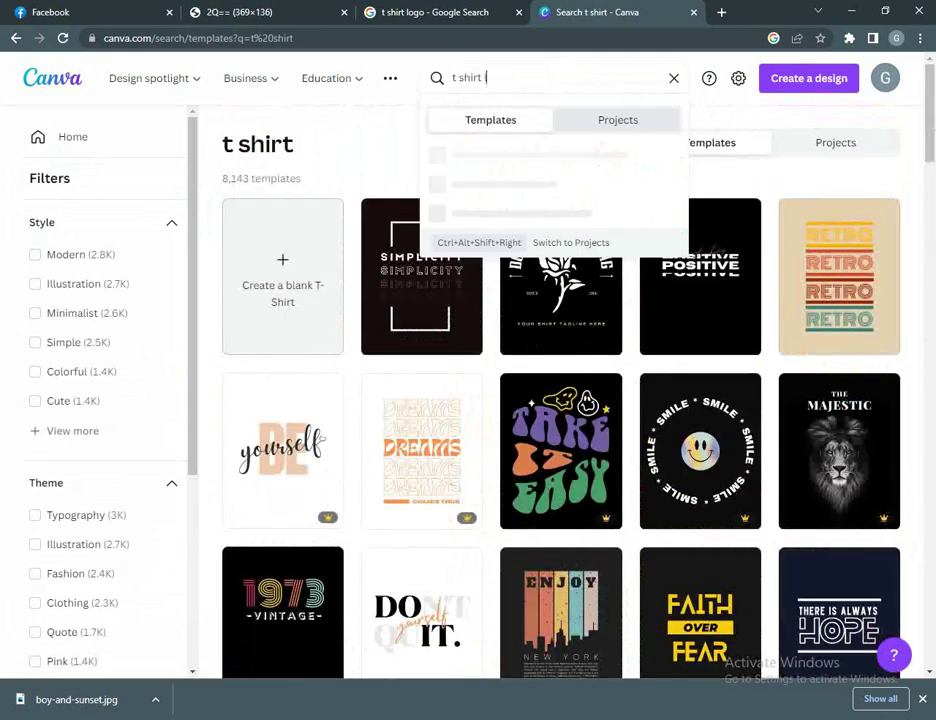
pyautogui.press('Return')
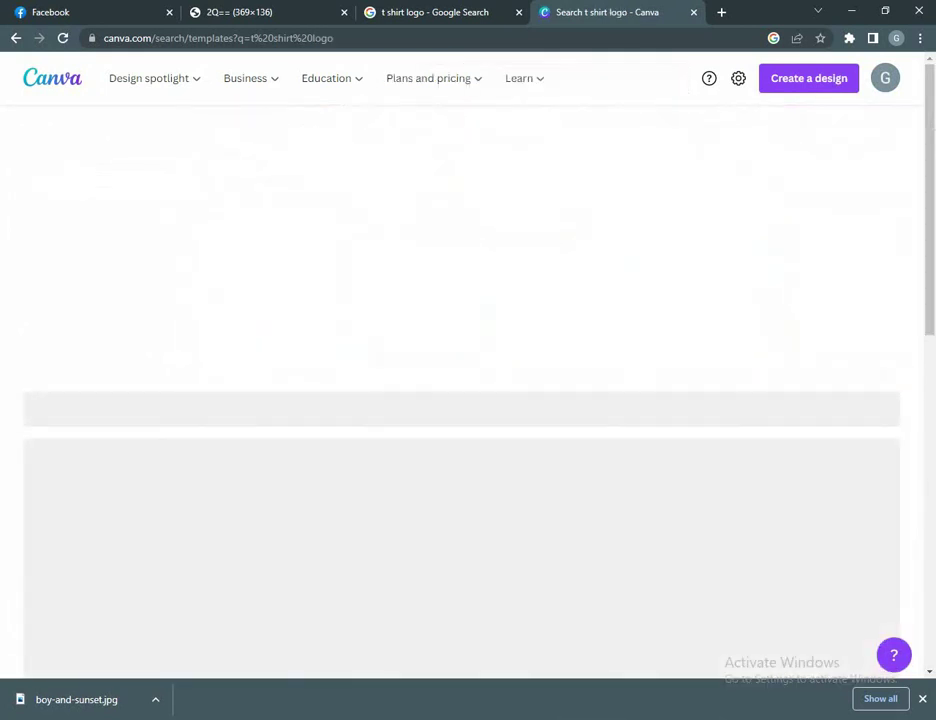
pyautogui.scroll(-2, 560, 480)
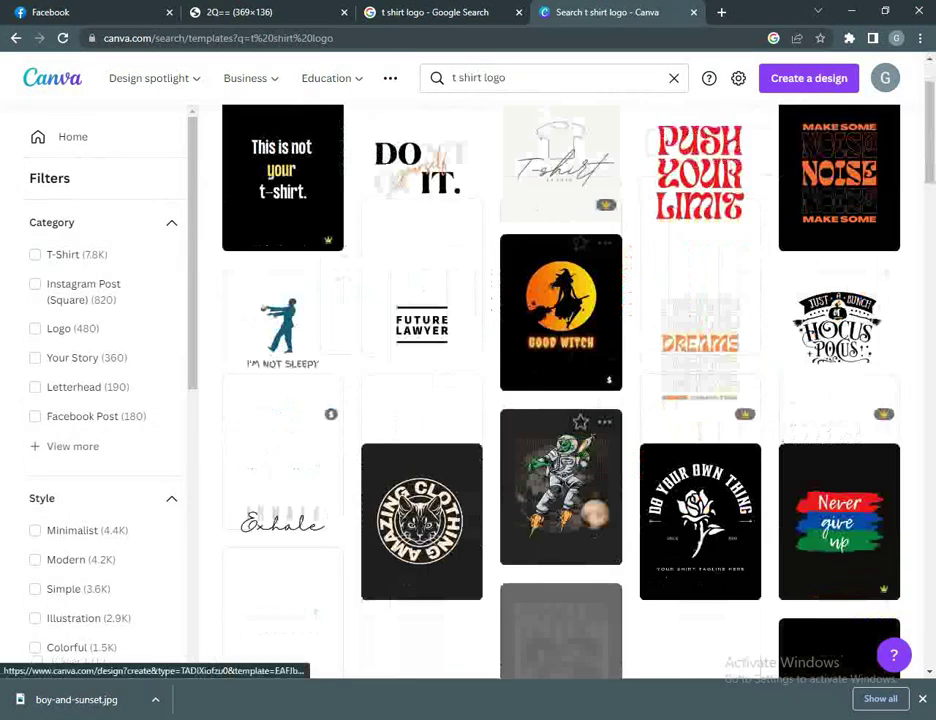
pyautogui.scroll(-5, 560, 456)
pyautogui.scroll(-2, 560, 456)
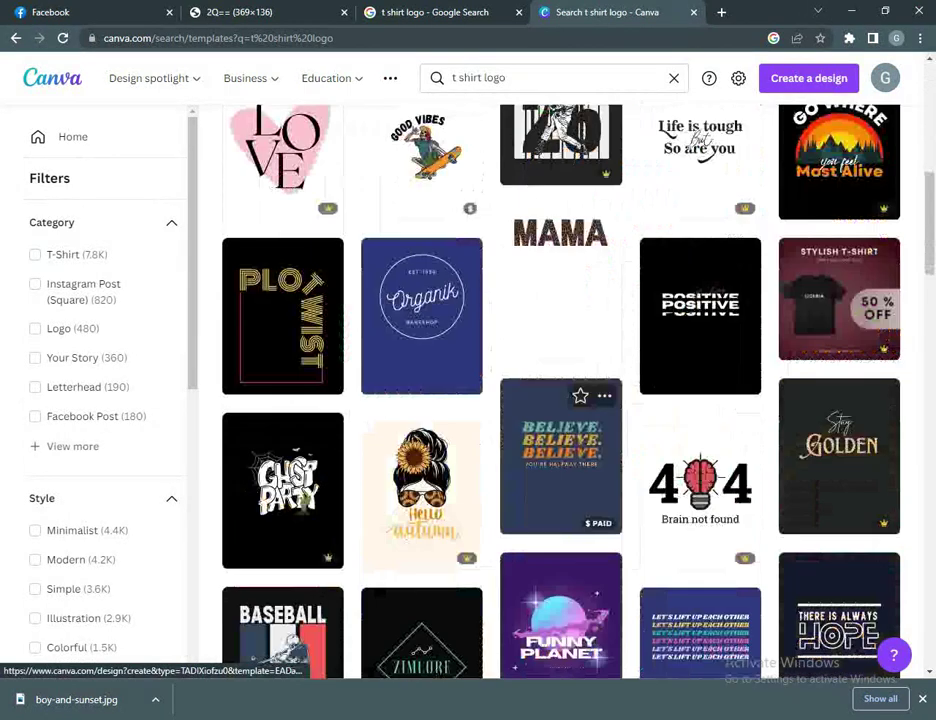
pyautogui.scroll(-1, 560, 500)
pyautogui.scroll(7, 560, 560)
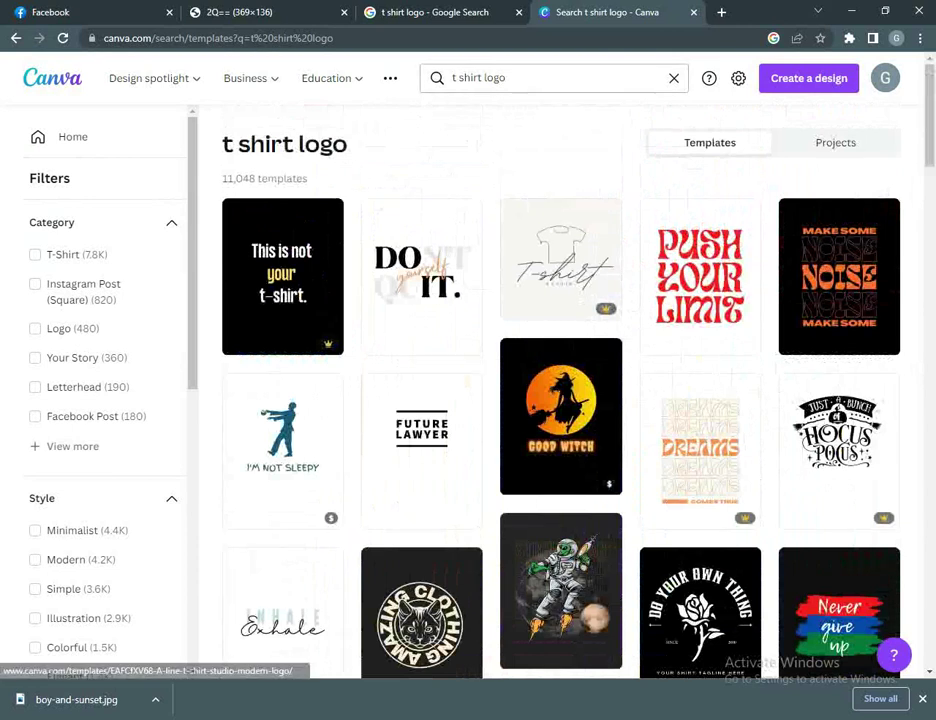
# Step: Search 'cloth stor', look over its 7 templates, and return to Canva home
pyautogui.tripleClick(480, 77)
pyautogui.write('clo')
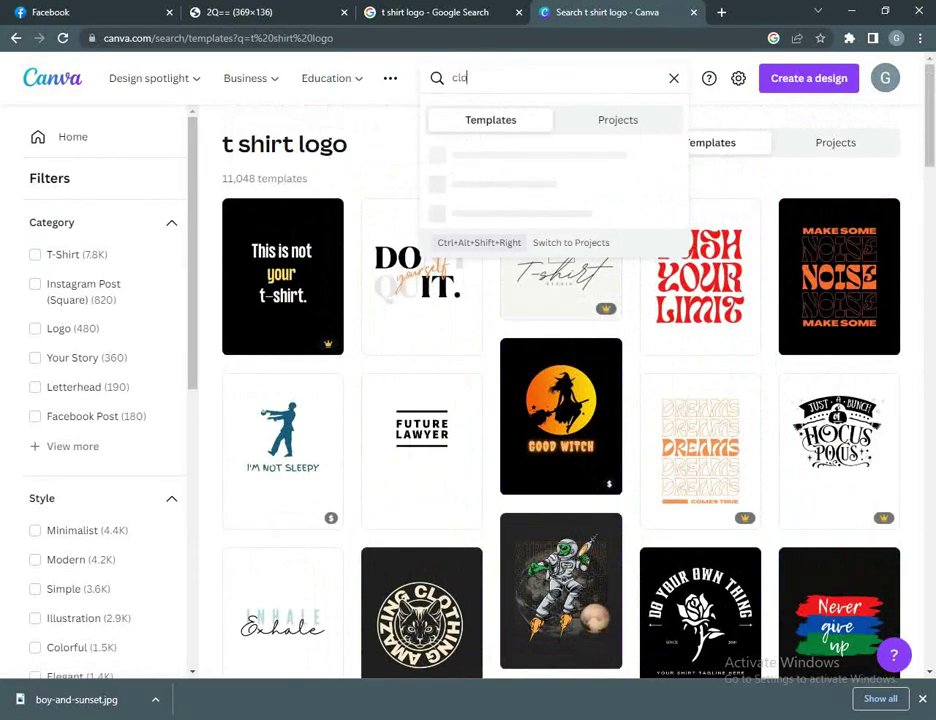
pyautogui.write('th stor')
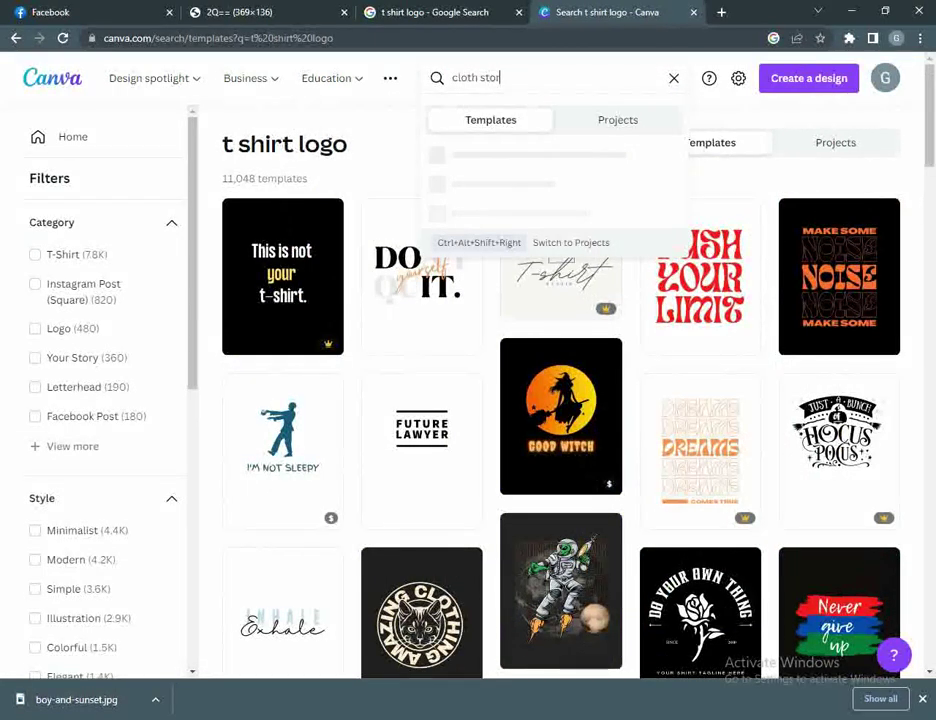
pyautogui.press('Return')
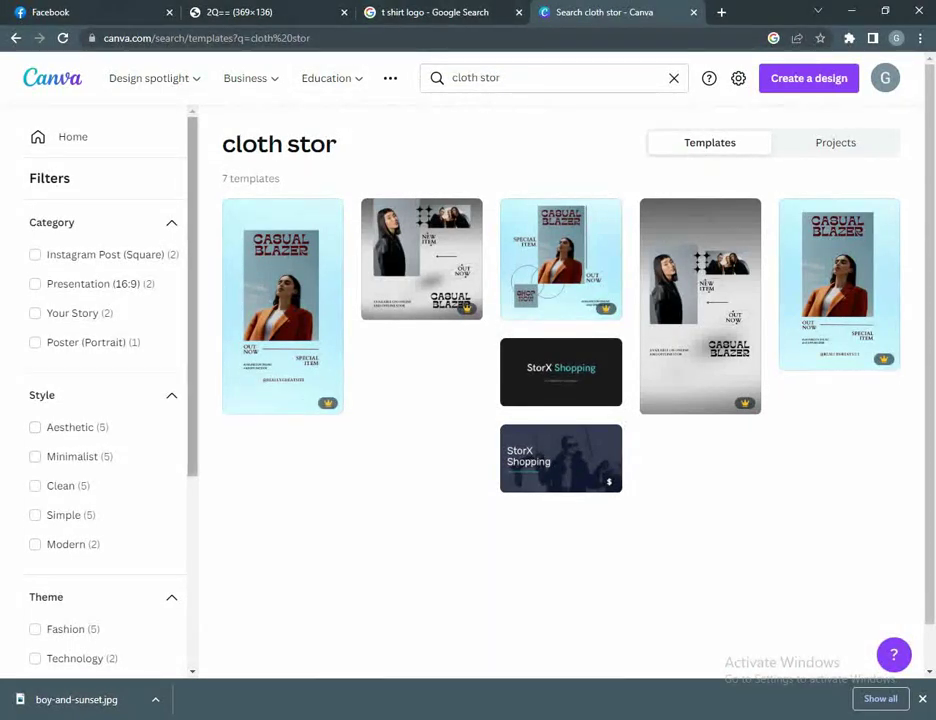
pyautogui.scroll(-1, 560, 390)
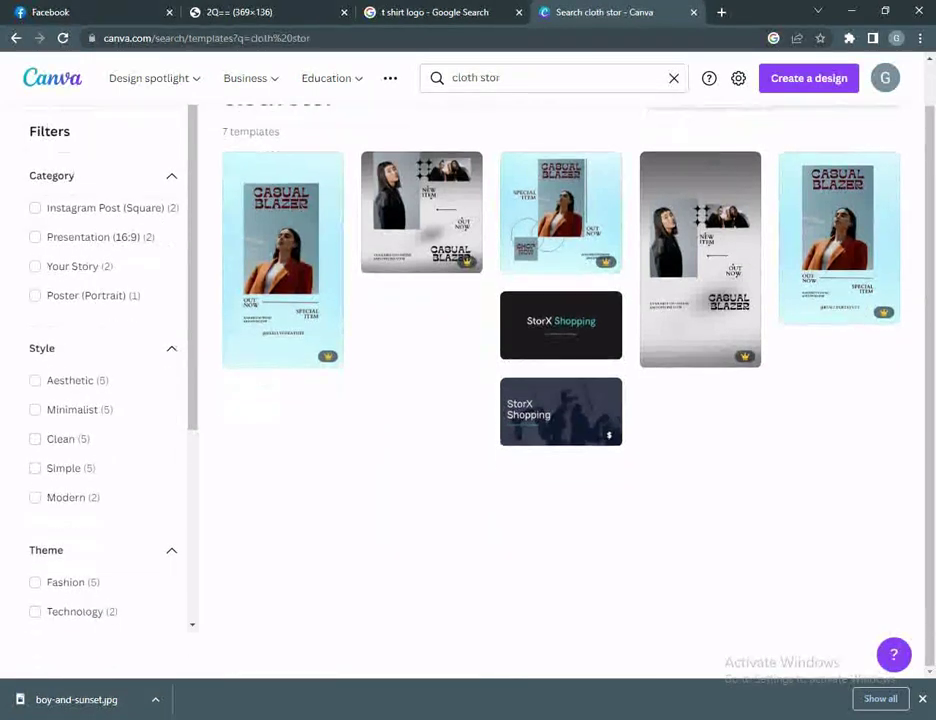
pyautogui.scroll(1, 560, 390)
pyautogui.click(52, 78)
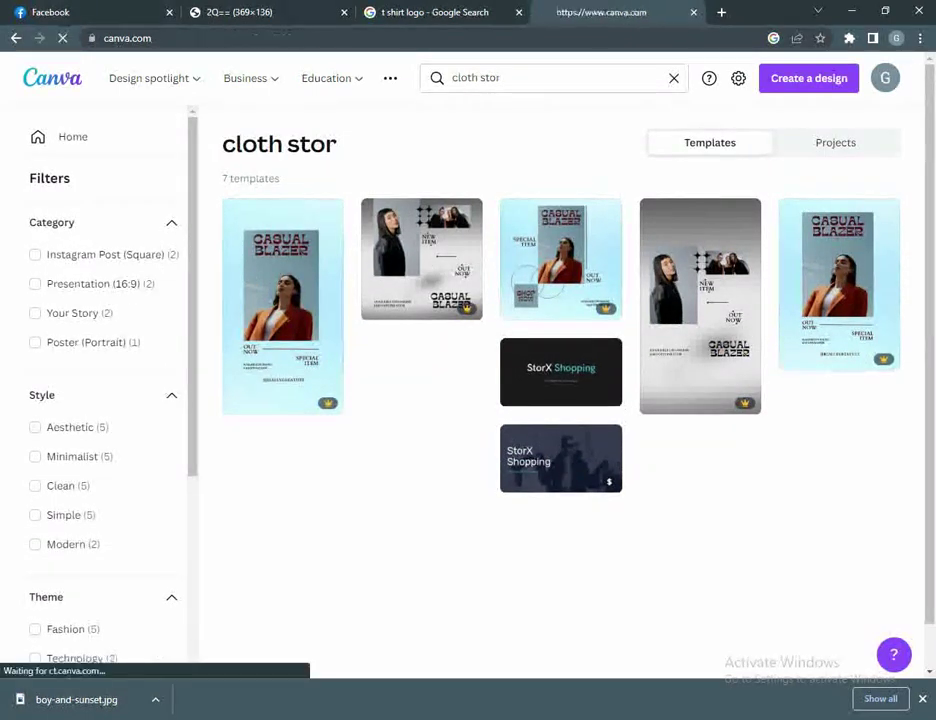
# Step: Search Canva templates for 'logo' and open the brown BR Beauty Room template
pyautogui.scroll(-2, 266, 208)
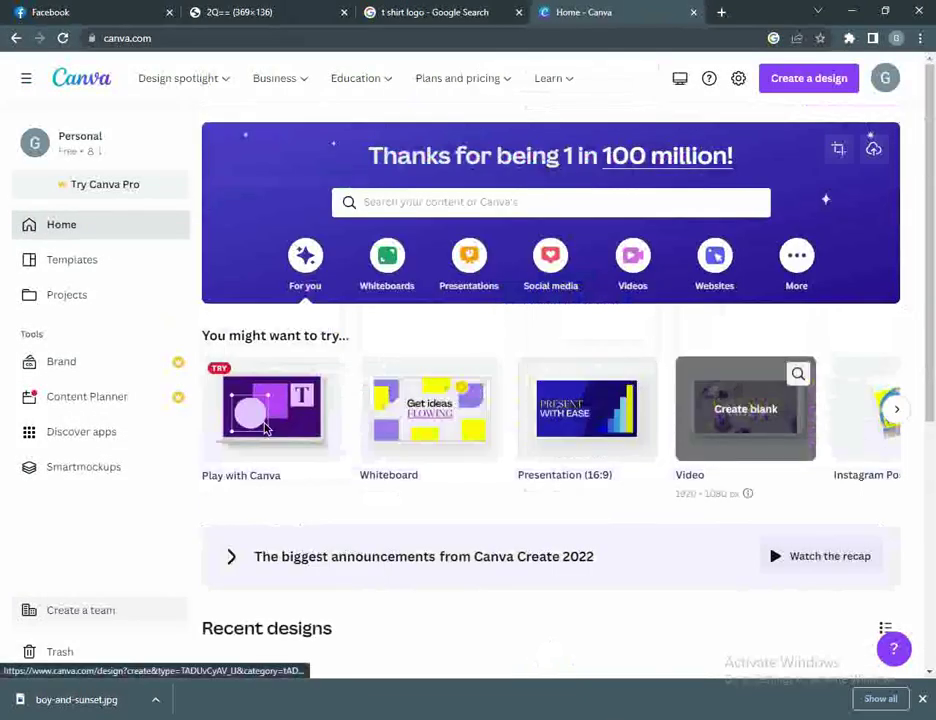
pyautogui.write('logo')
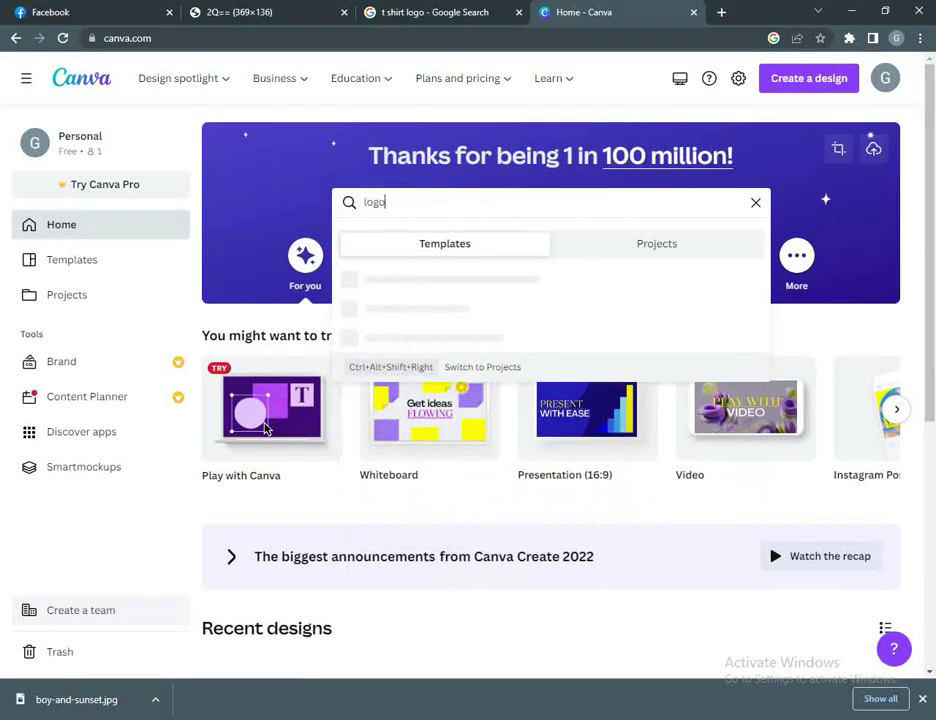
pyautogui.press('Return')
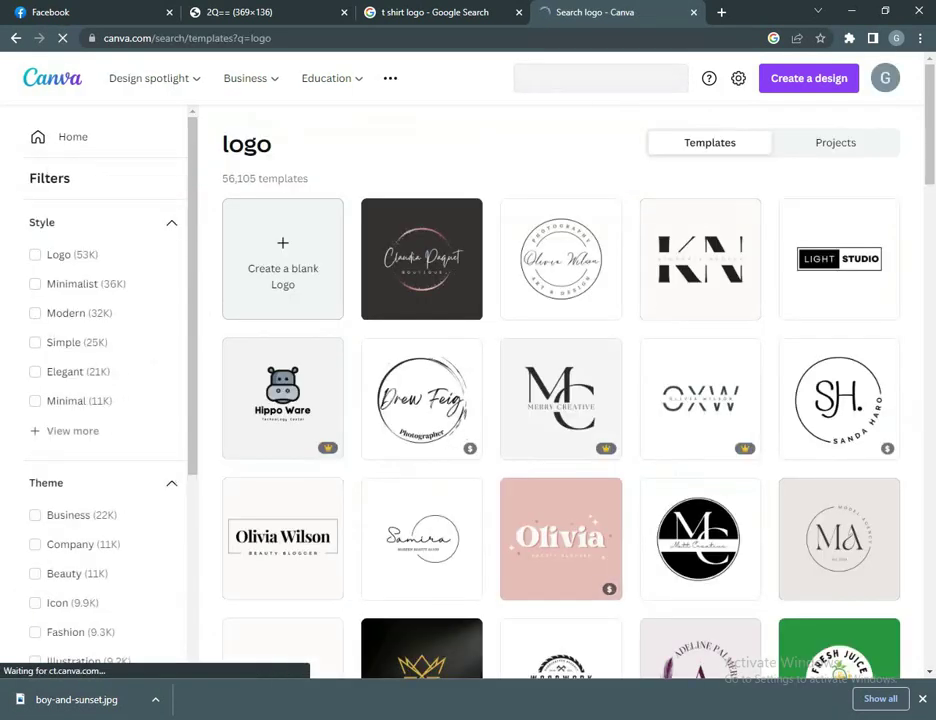
pyautogui.scroll(-4, 560, 520)
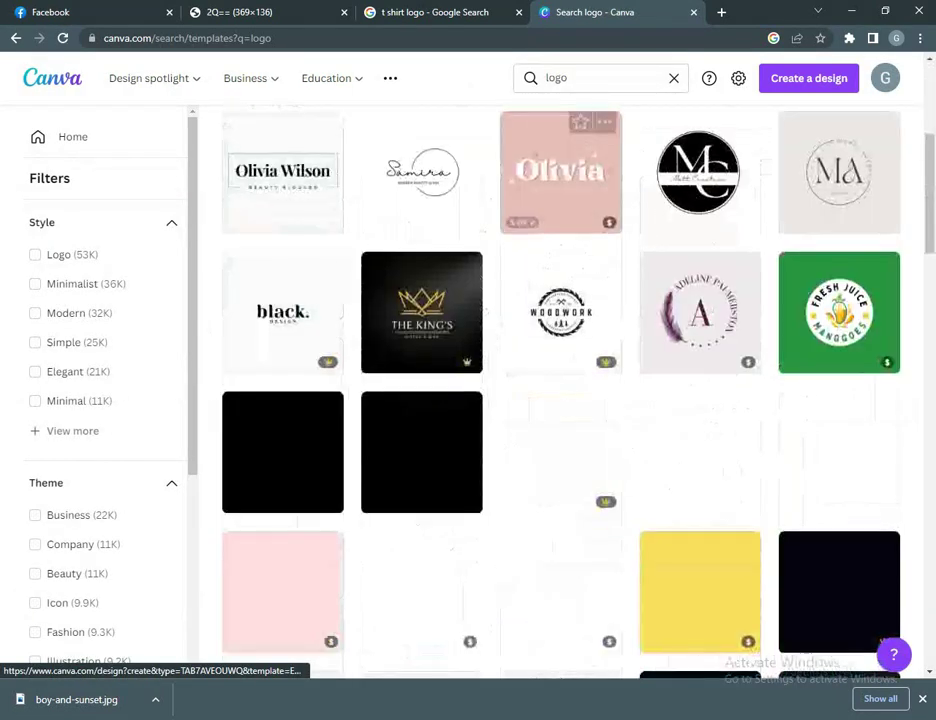
pyautogui.scroll(-2, 560, 450)
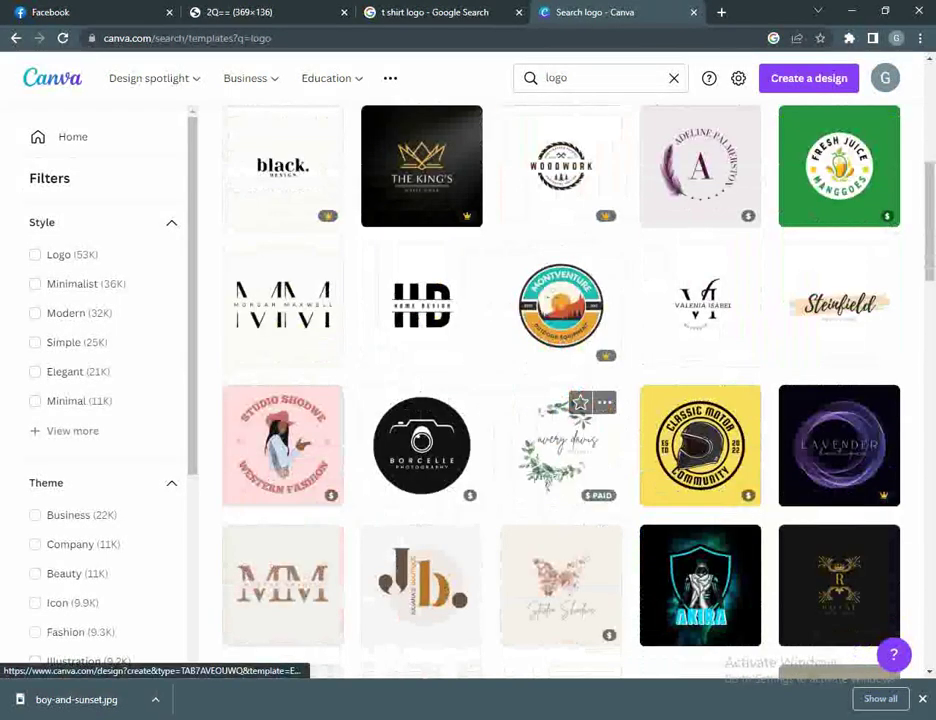
pyautogui.scroll(-3, 560, 450)
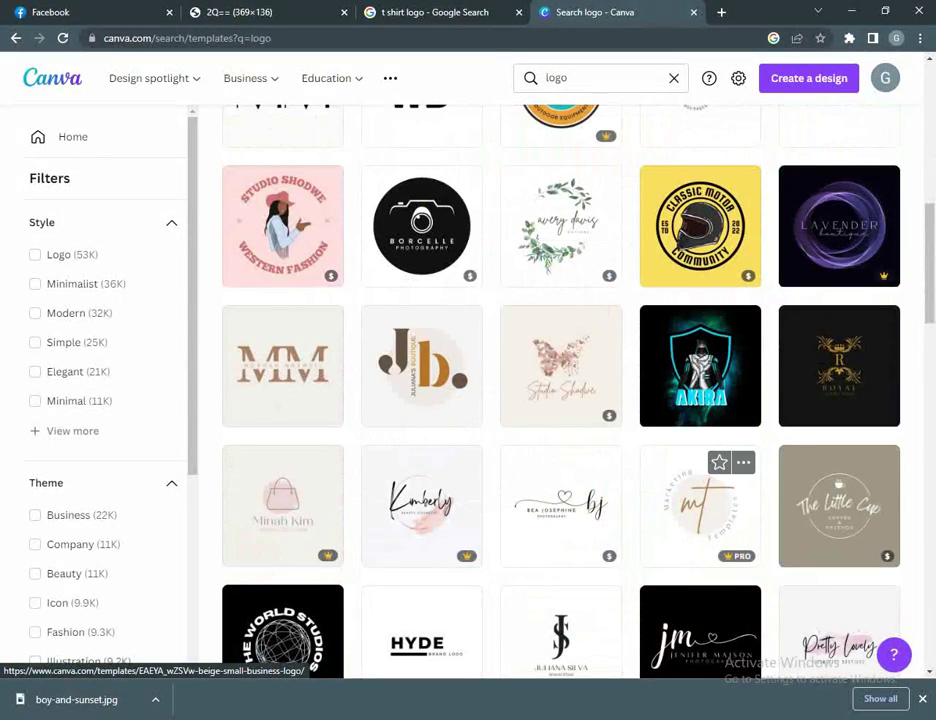
pyautogui.scroll(-2, 700, 440)
pyautogui.scroll(-2, 700, 500)
pyautogui.scroll(-4, 700, 540)
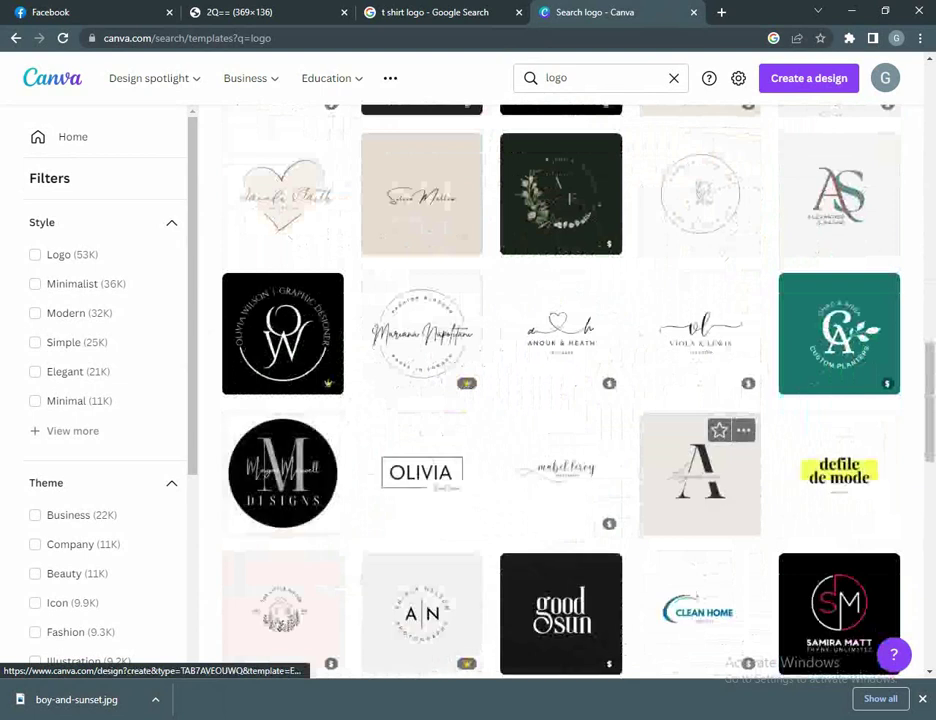
pyautogui.scroll(-2, 700, 480)
pyautogui.scroll(-3, 700, 520)
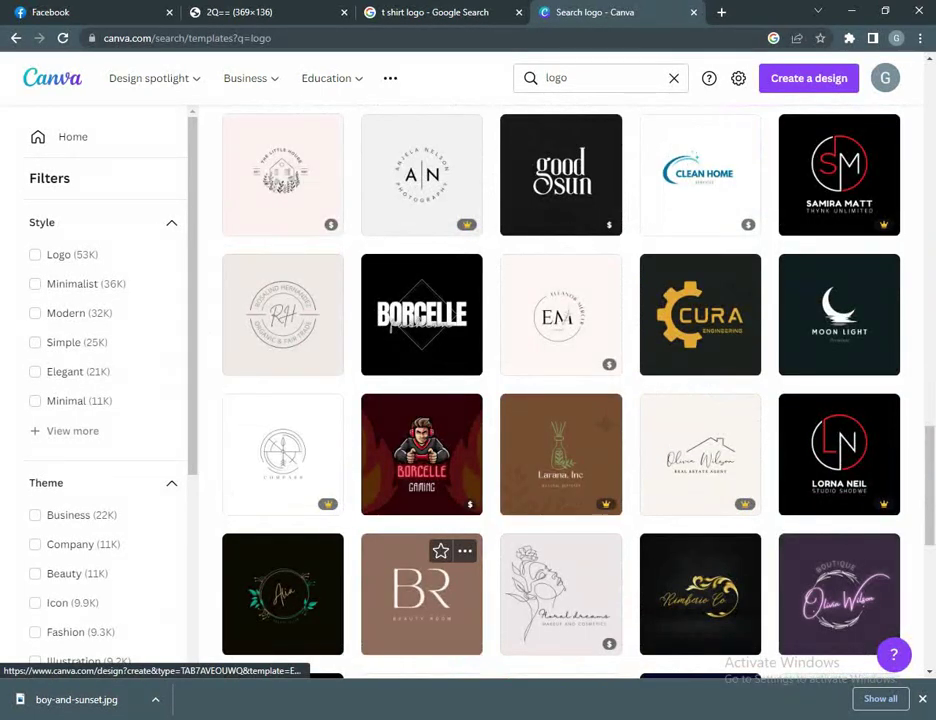
pyautogui.scroll(-3, 421, 590)
pyautogui.click(421, 370)
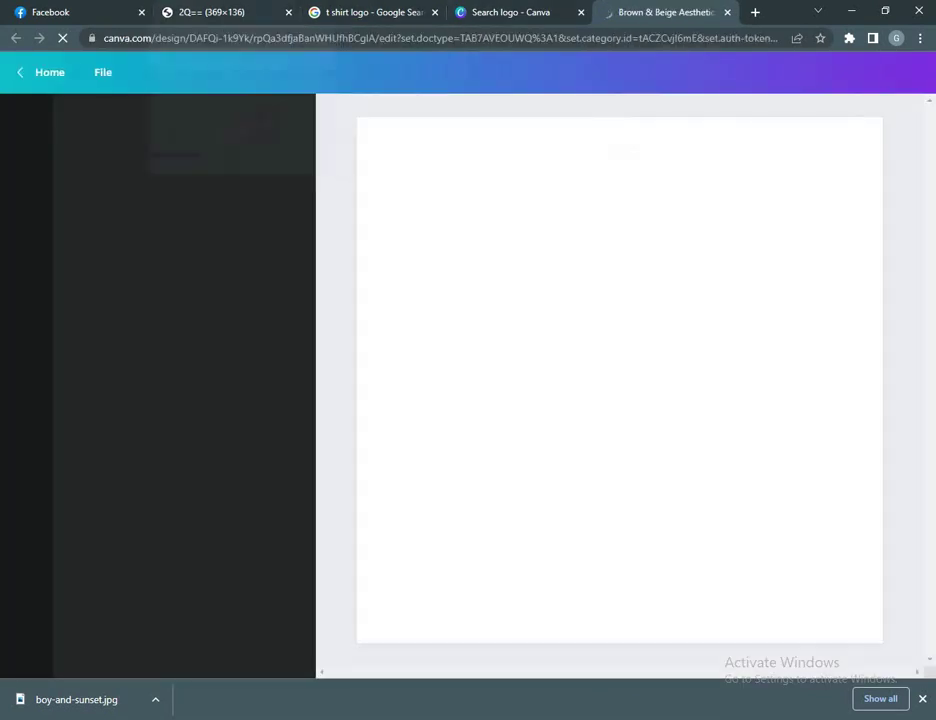
# Step: Check the Facebook tab, return to the BR logo design, and skip the text tour
pyautogui.click(60, 12)
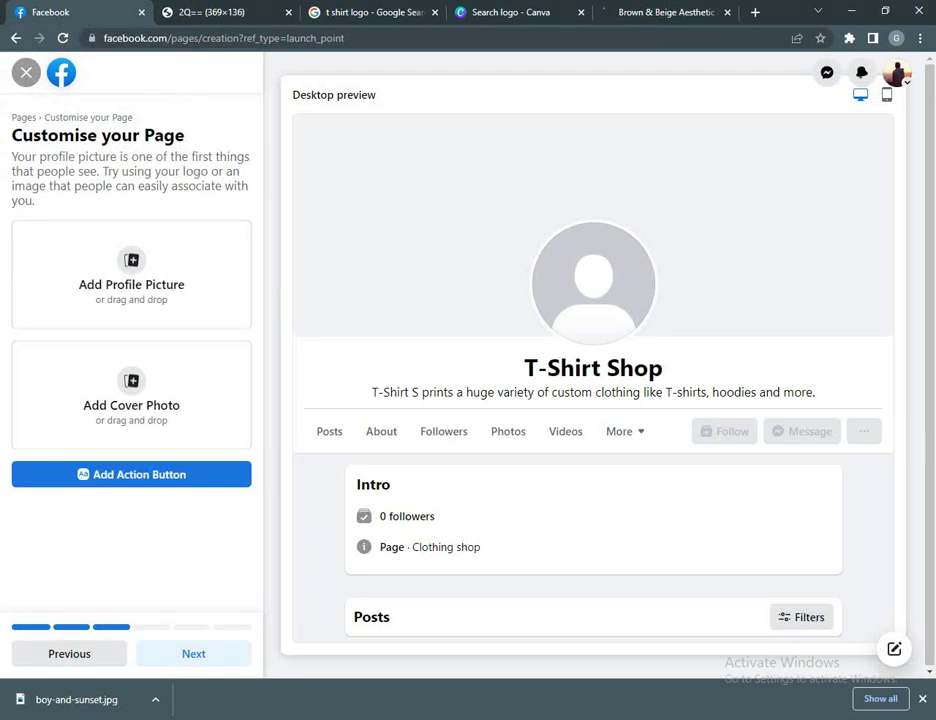
pyautogui.hotkey('ctrl', 'shift', 'Tab')
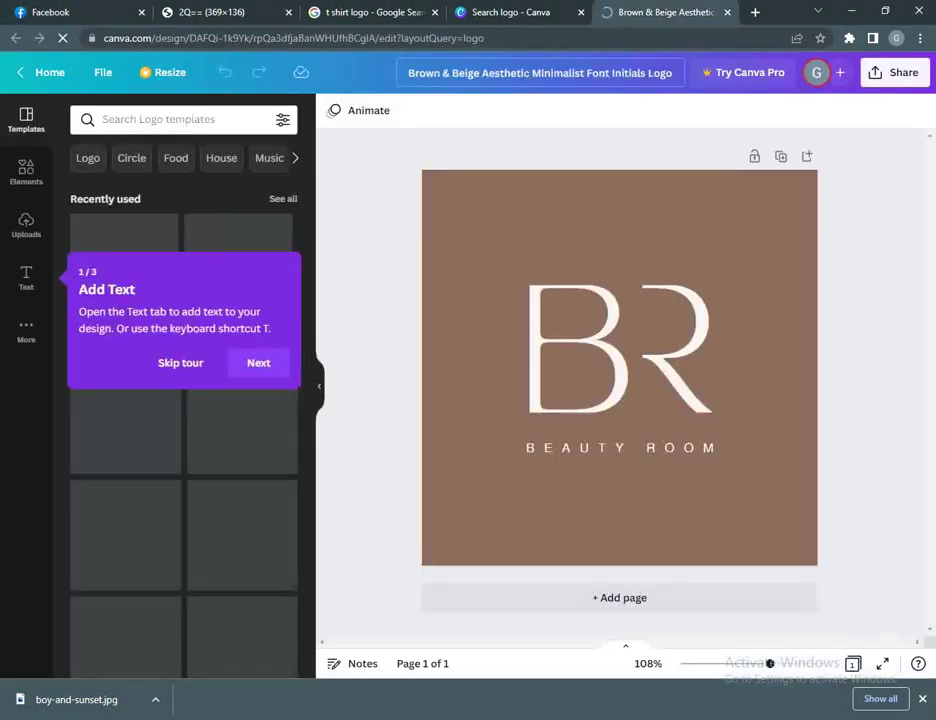
pyautogui.click(179, 363)
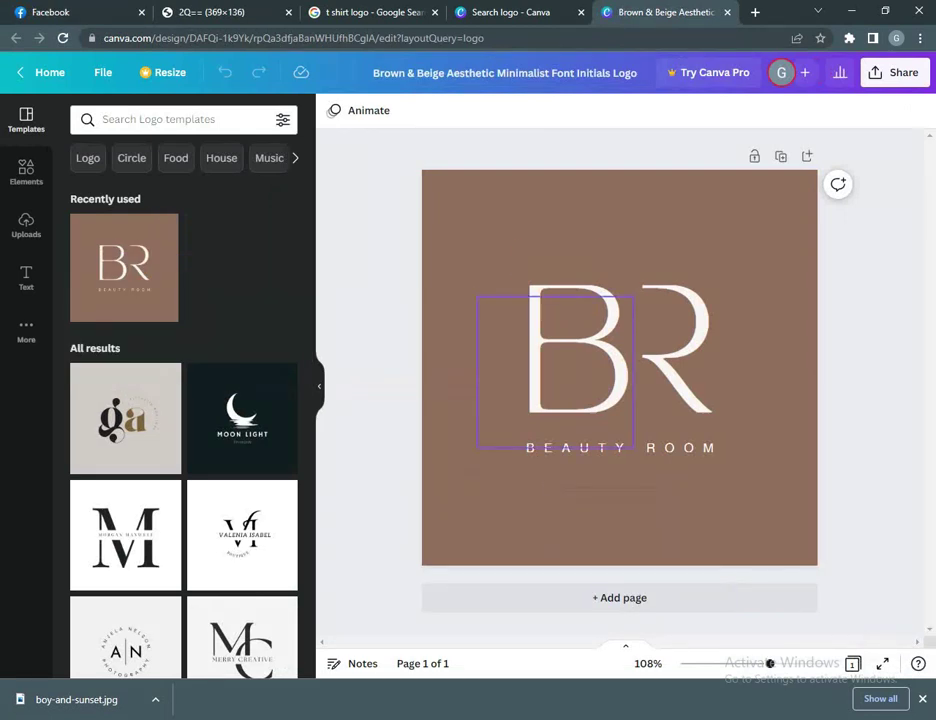
# Step: Replace the large B initial with 'T-SHIRT' at font size 40
pyautogui.doubleClick(577, 350)
pyautogui.write('T')
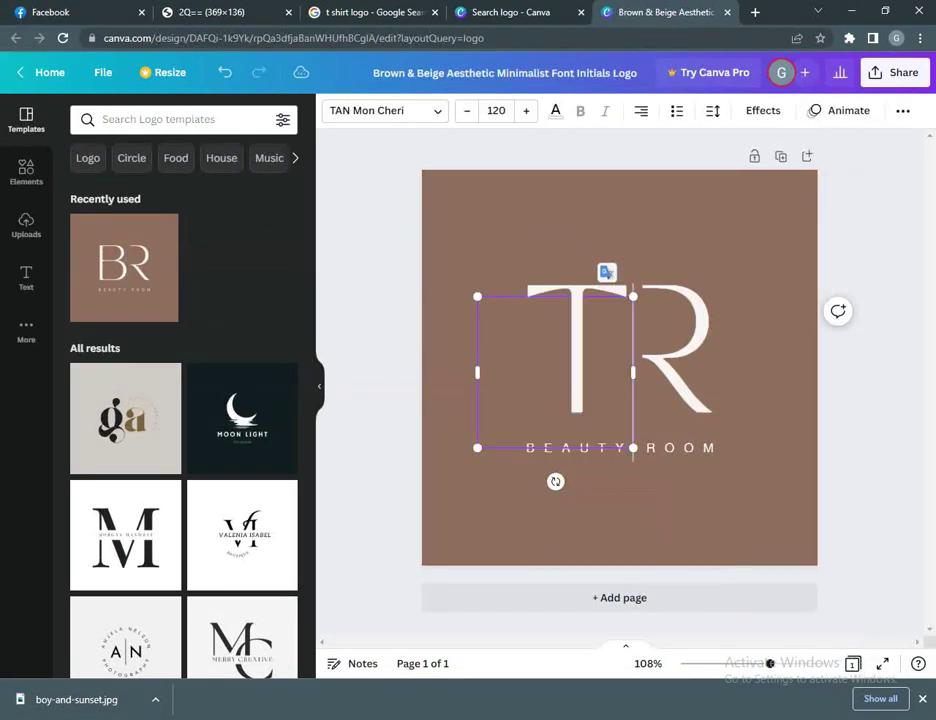
pyautogui.write('S')
pyautogui.press('BackSpace')
pyautogui.write('-SHIRT')
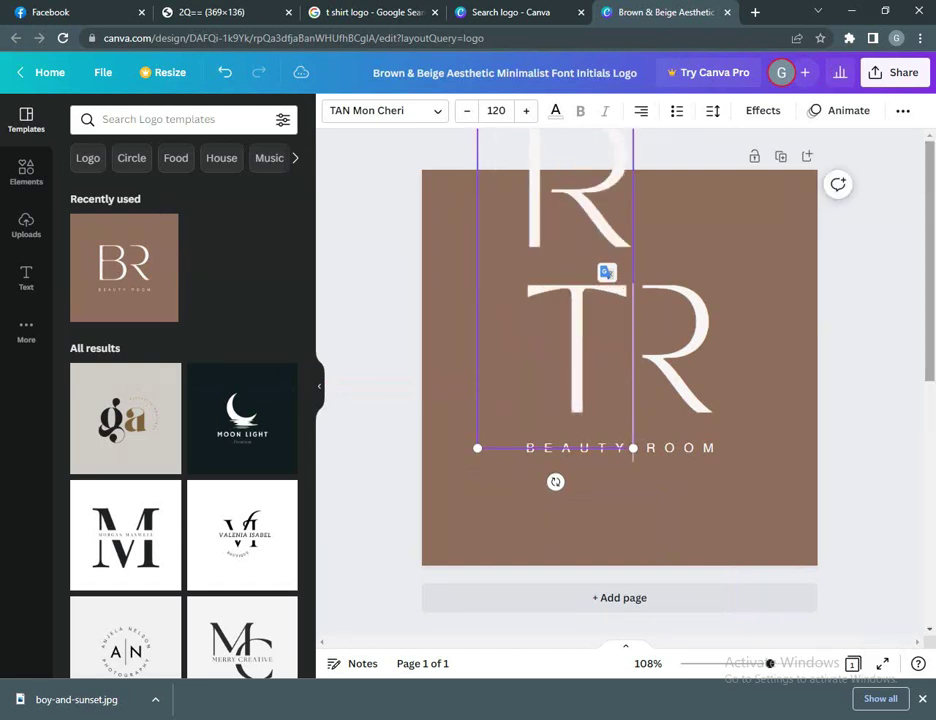
pyautogui.hotkey('ctrl', 'a')
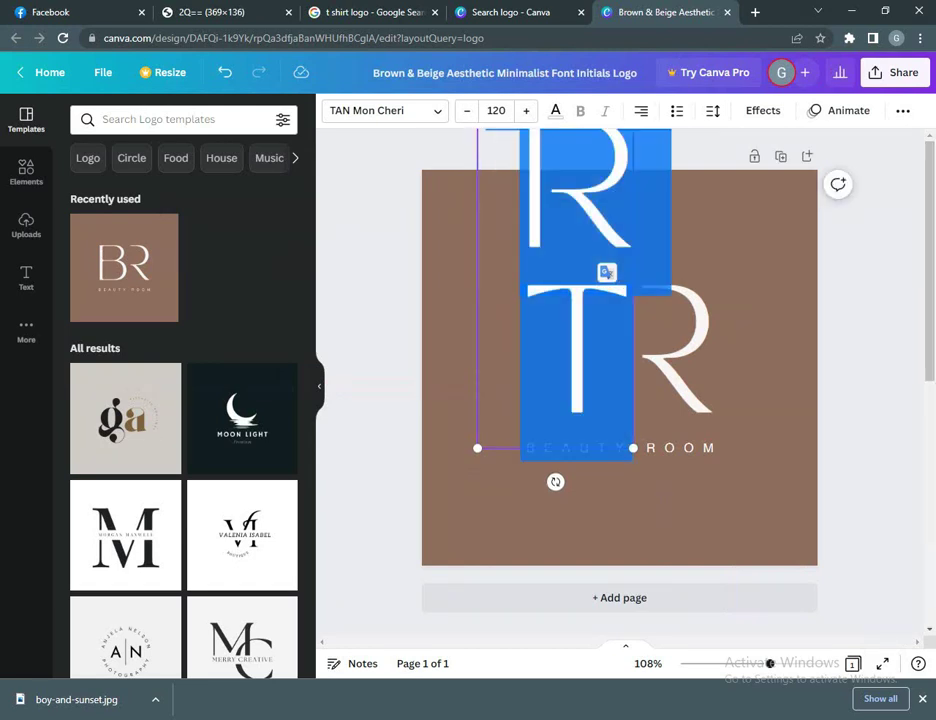
pyautogui.click(496, 110)
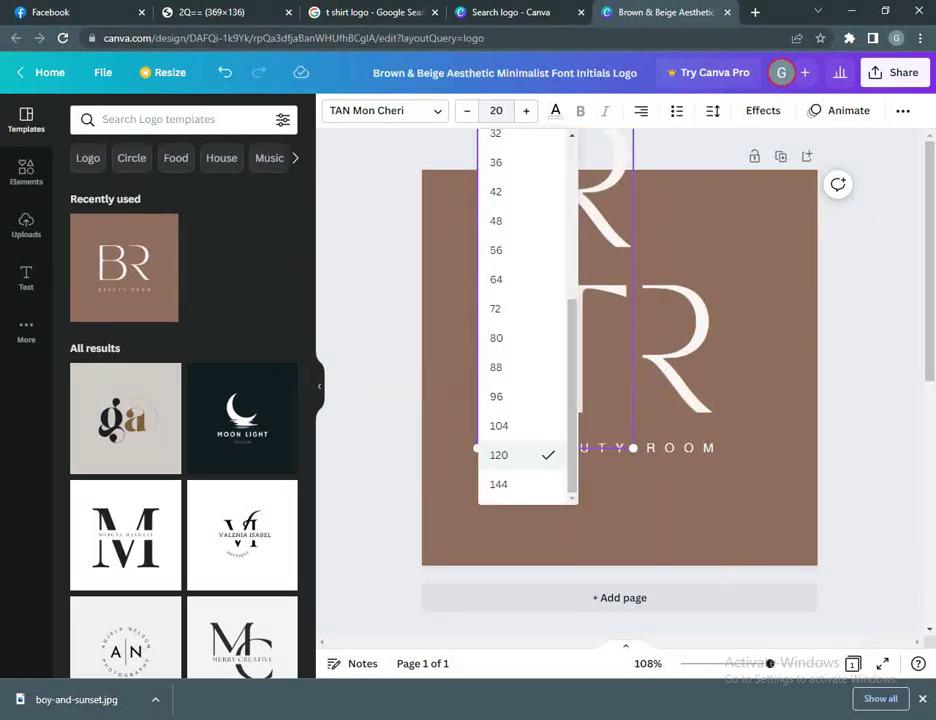
pyautogui.press('Return')
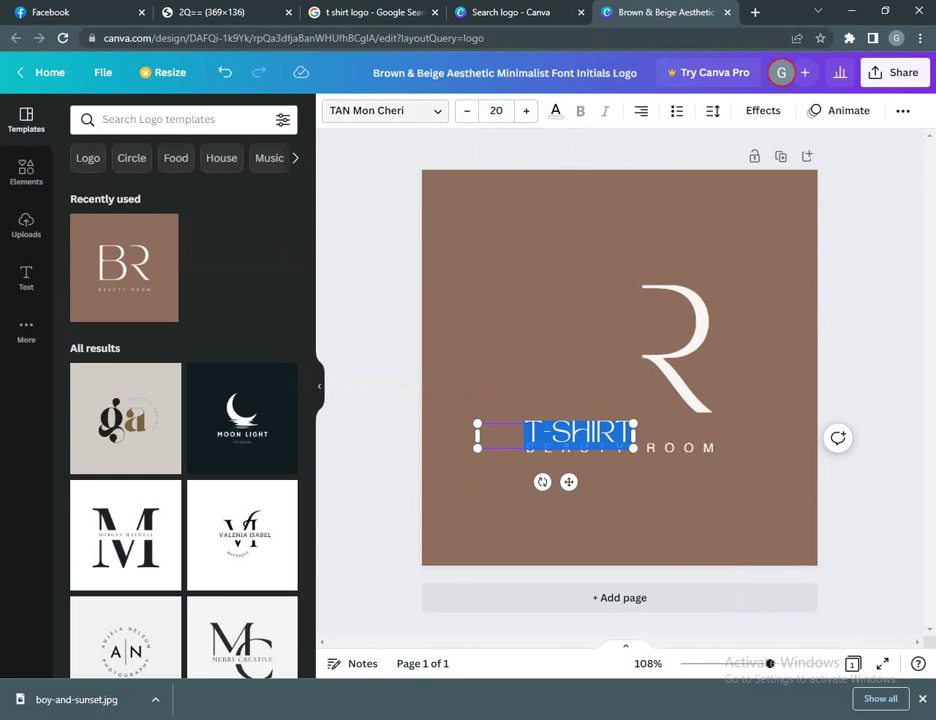
pyautogui.press('Up')
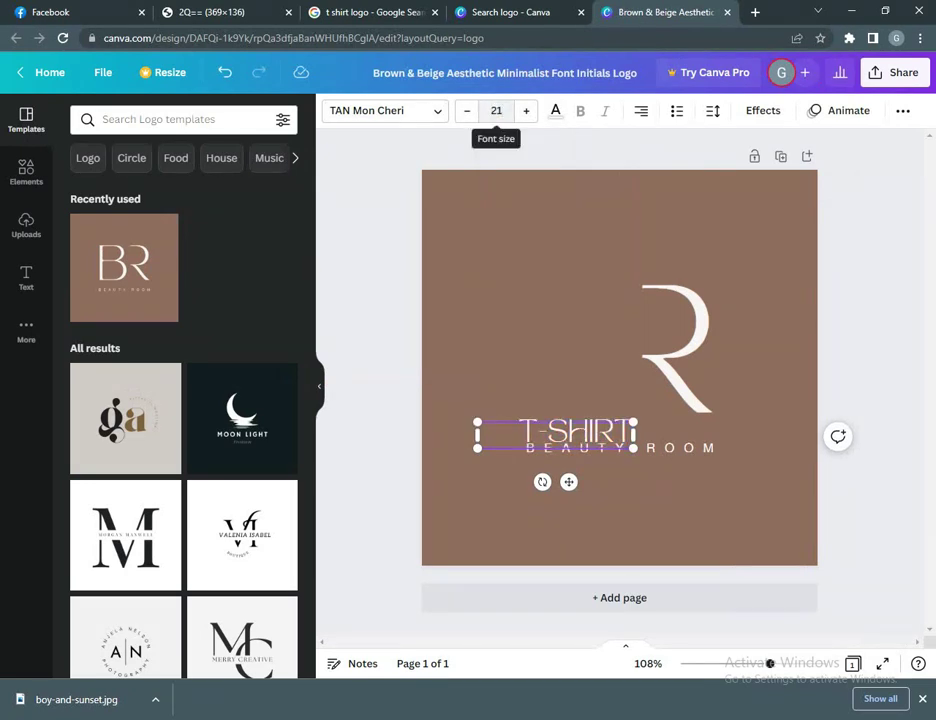
pyautogui.write('40')
pyautogui.press('Return')
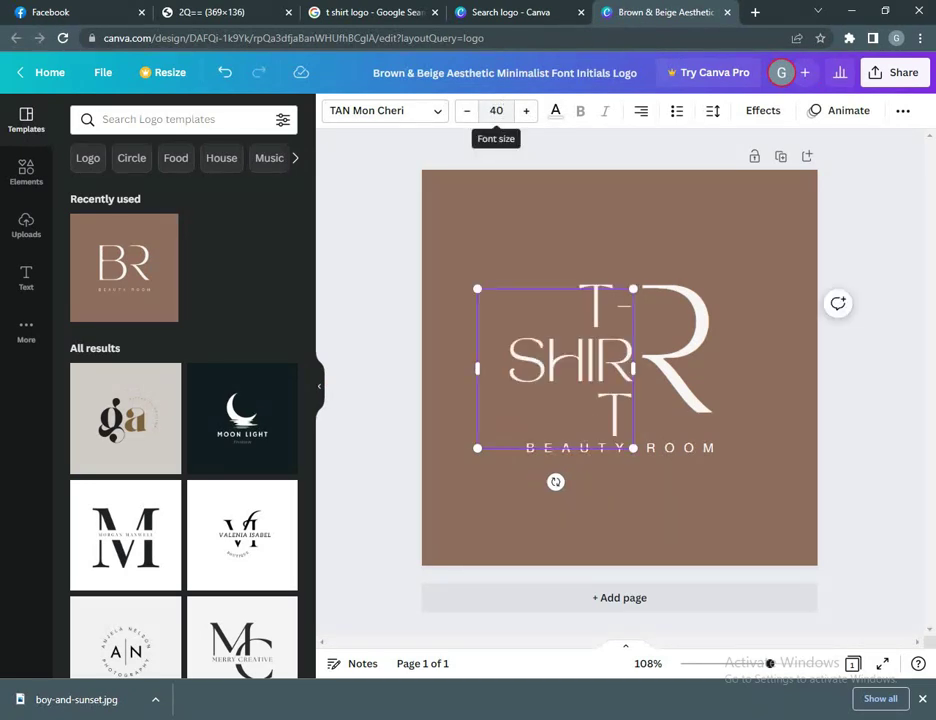
# Step: Delete the leftover R initial and go back to the logo search tab
pyautogui.click(680, 360)
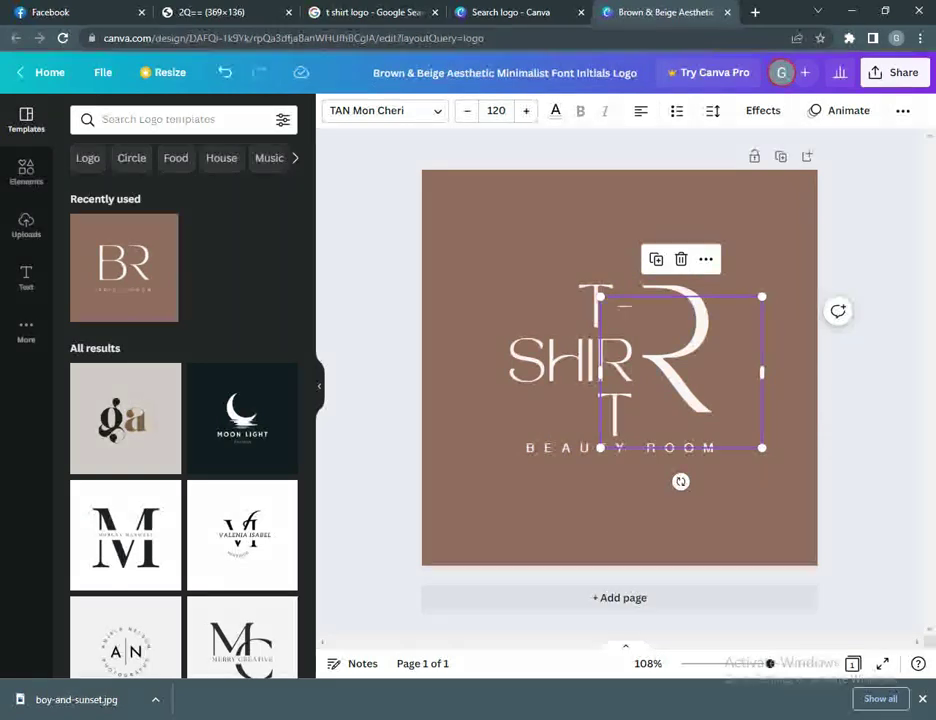
pyautogui.press('Delete')
pyautogui.click(560, 365)
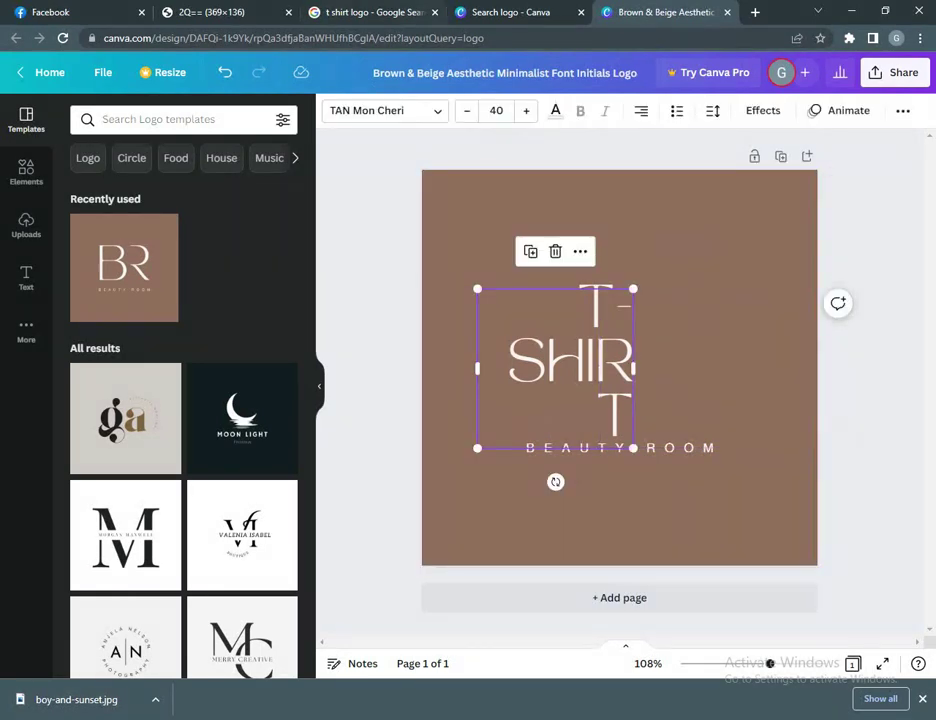
pyautogui.hotkey('ctrl', 'shift', 'Tab')
pyautogui.hotkey('ctrl', 'l')
pyautogui.write('t')
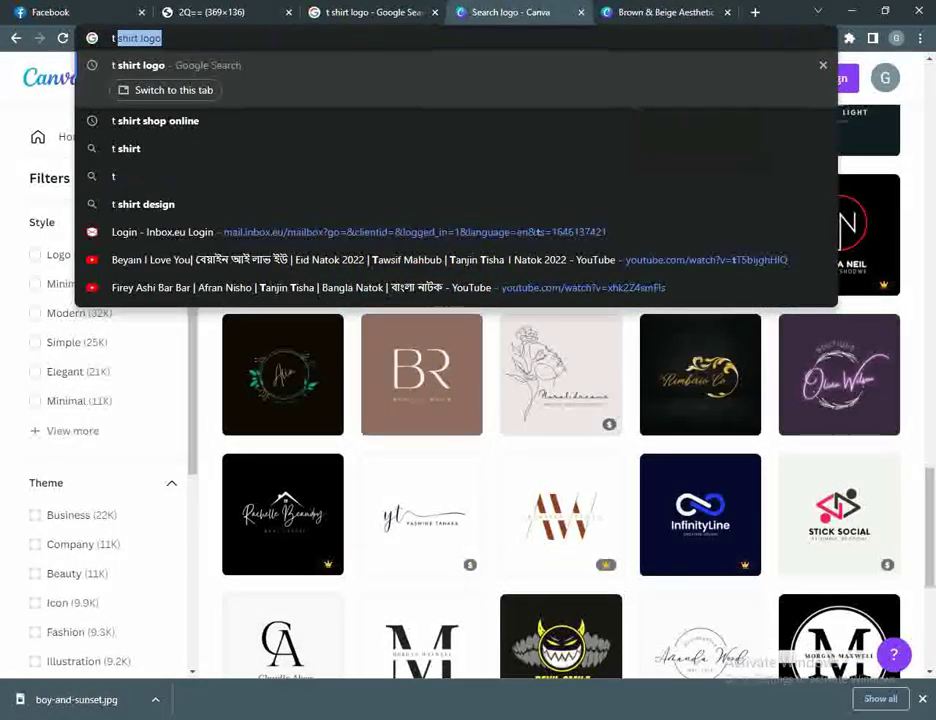
# Step: Run the 't shirt logo' search, then a separate Google search for 't shirt'
pyautogui.press('Return')
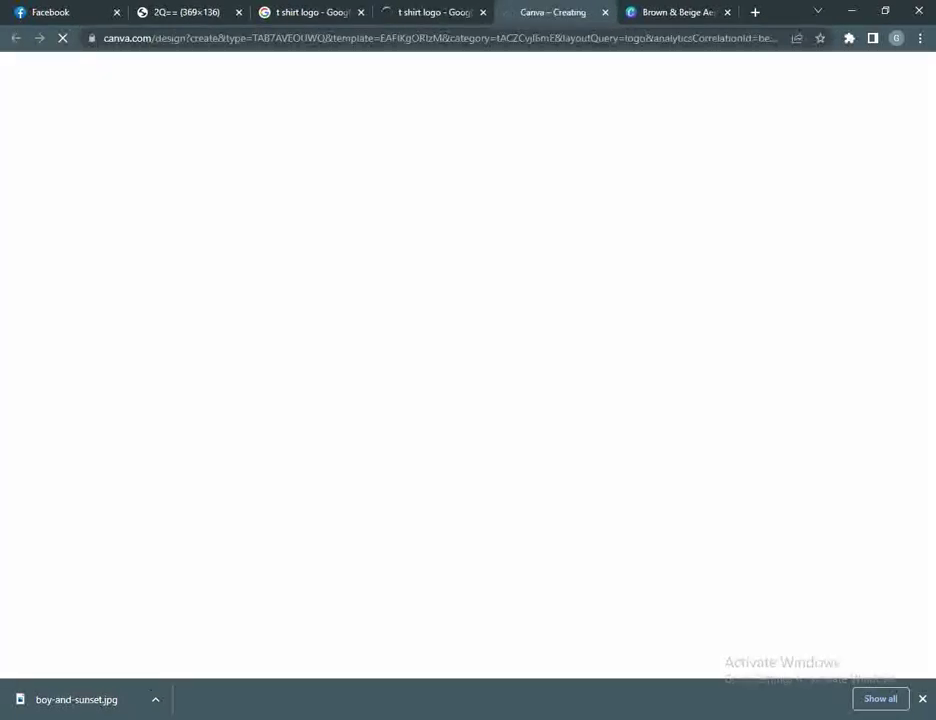
pyautogui.hotkey('ctrl', 'l')
pyautogui.write('t shir')
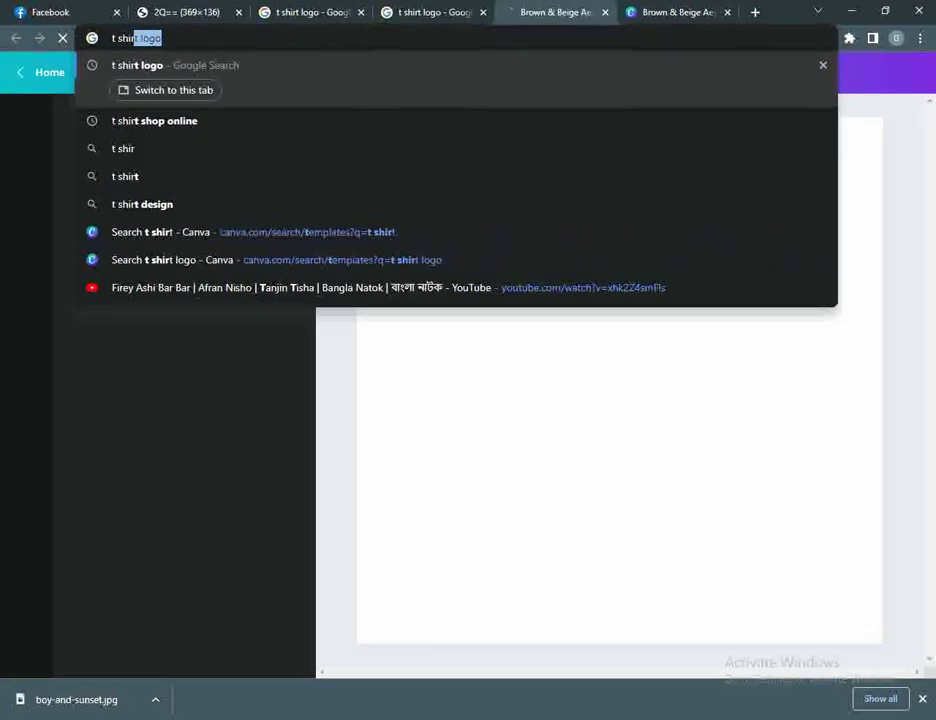
pyautogui.write('t')
pyautogui.press('Delete')
pyautogui.press('Return')
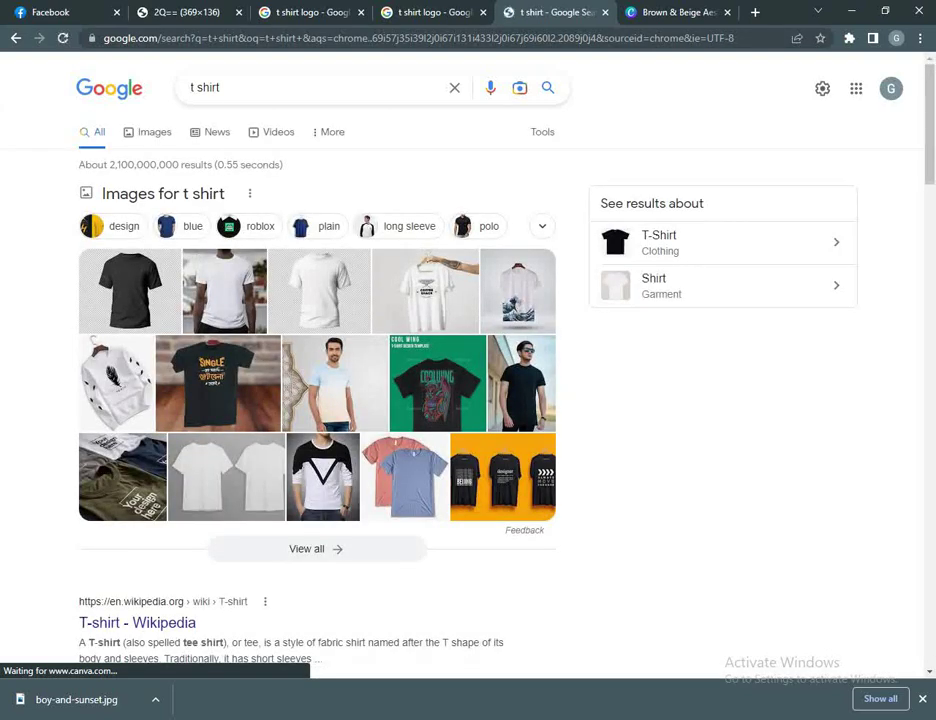
# Step: Cycle through the open tabs back to the Canva T-SHIRT logo design
pyautogui.hotkey('ctrl', 'shift', 'Tab')
pyautogui.hotkey('ctrl', 'shift', 'Tab')
pyautogui.hotkey('ctrl', 'shift', 'Tab')
pyautogui.hotkey('ctrl', 'shift', 'Tab')
pyautogui.hotkey('ctrl', 'Tab')
pyautogui.hotkey('ctrl', 'shift', 'Tab')
pyautogui.hotkey('ctrl', 'shift', 'Tab')
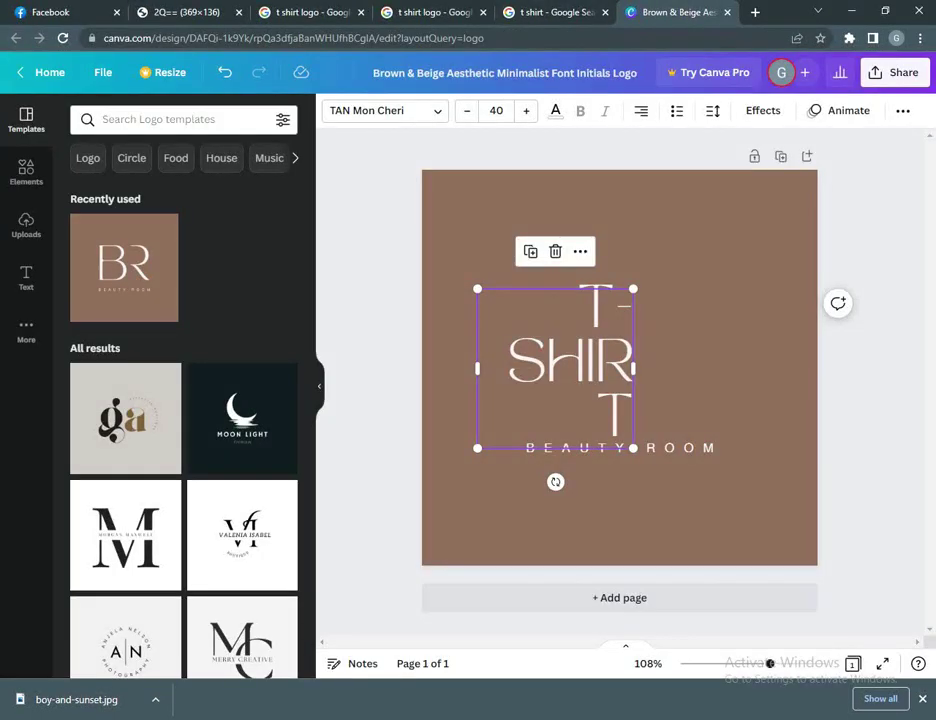
# Step: Widen the T-SHIRT text onto one line and move it above BEAUTY ROOM
pyautogui.moveTo(633, 368); pyautogui.dragTo(742, 422)
pyautogui.click(617, 416)
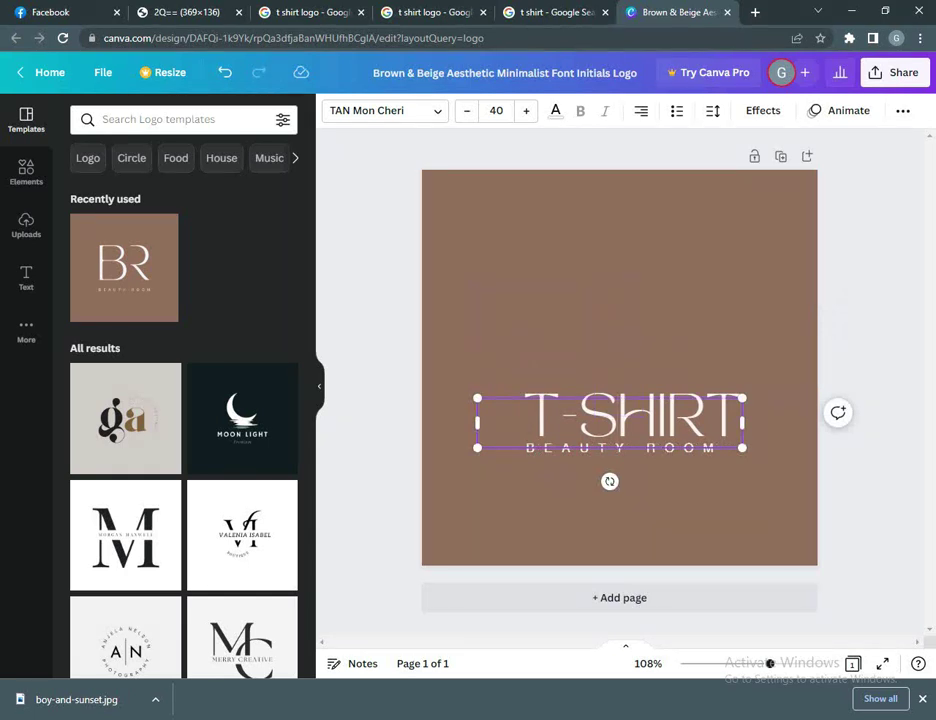
pyautogui.click(625, 335)
pyautogui.moveTo(617, 417)
pyautogui.mouseDown()
pyautogui.moveTo(622, 350)
pyautogui.moveTo(622, 387)
pyautogui.moveTo(612, 395)
pyautogui.mouseUp()
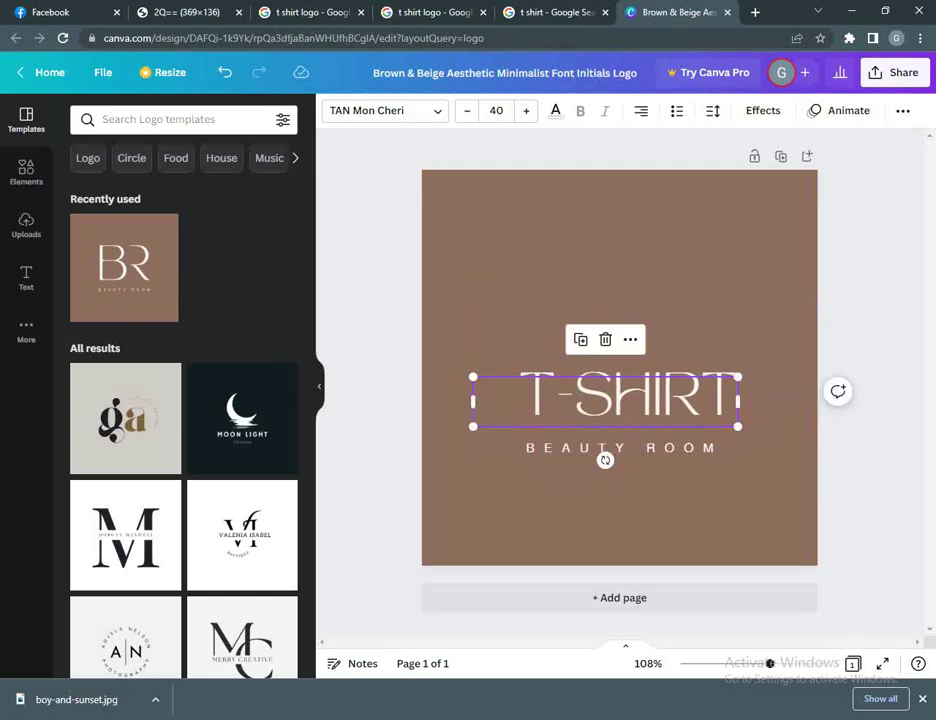
pyautogui.moveTo(737, 377); pyautogui.dragTo(767, 371)
pyautogui.press('Escape')
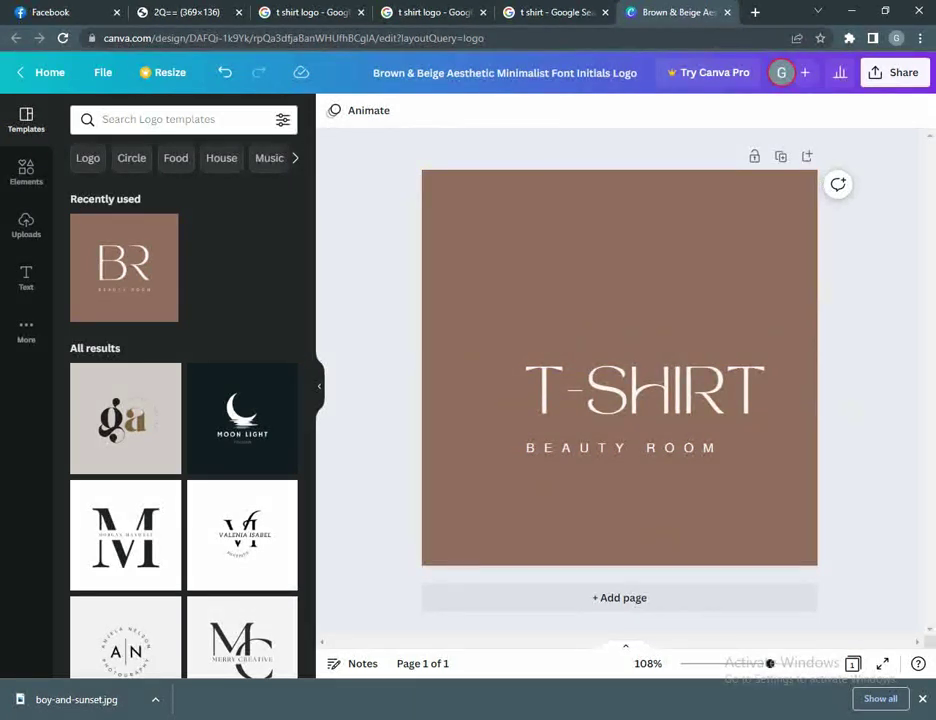
# Step: Undo the extra T-SHIRT resize, deselect everything, and bring up the logo's Share panel
pyautogui.click(645, 395)
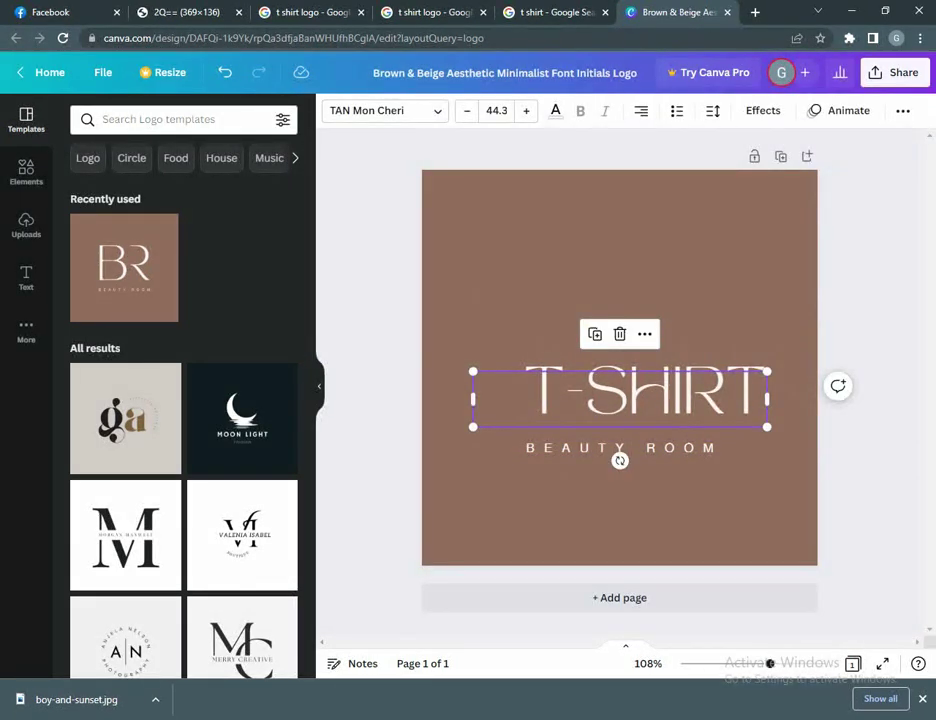
pyautogui.click(640, 310)
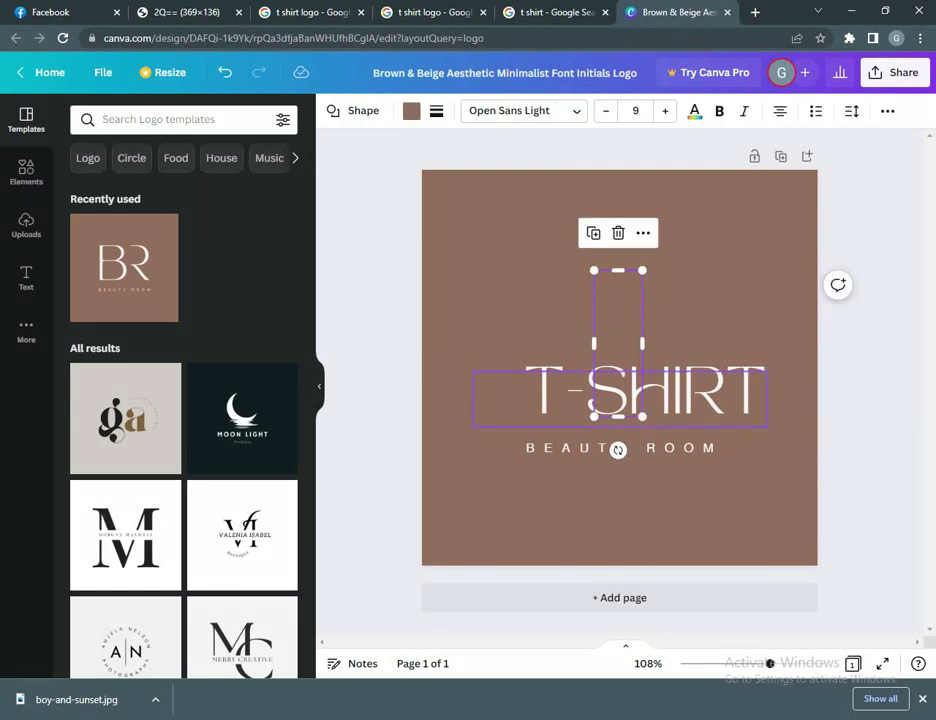
pyautogui.hotkey('ctrl', 'z')
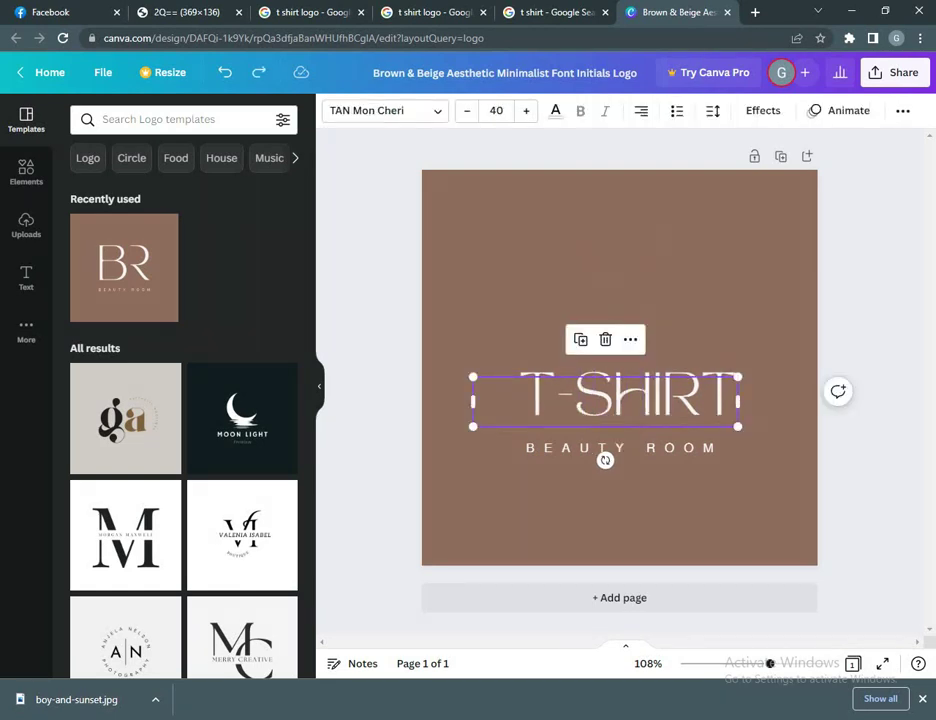
pyautogui.press('Escape')
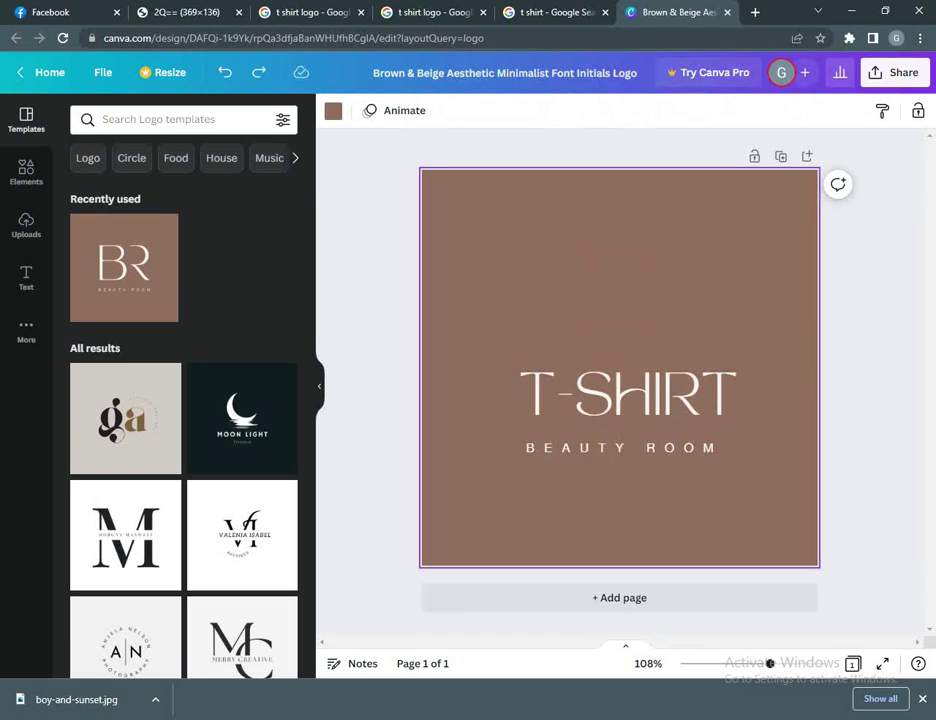
pyautogui.click(897, 72)
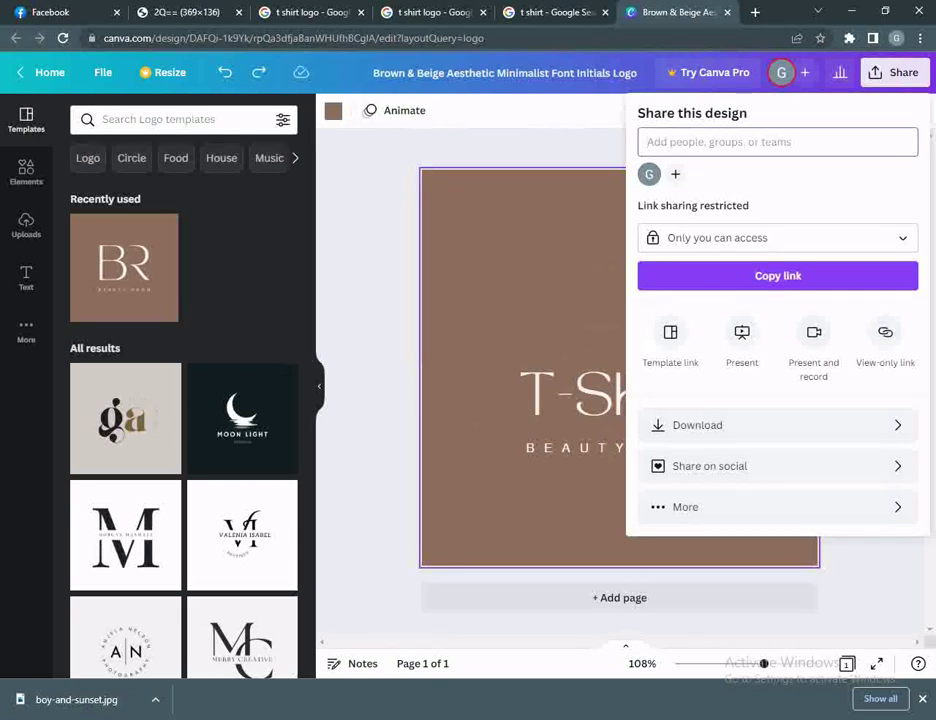
# Step: Close the Share panel to view the logo, dismissing a stray launcher search
pyautogui.press('Escape')
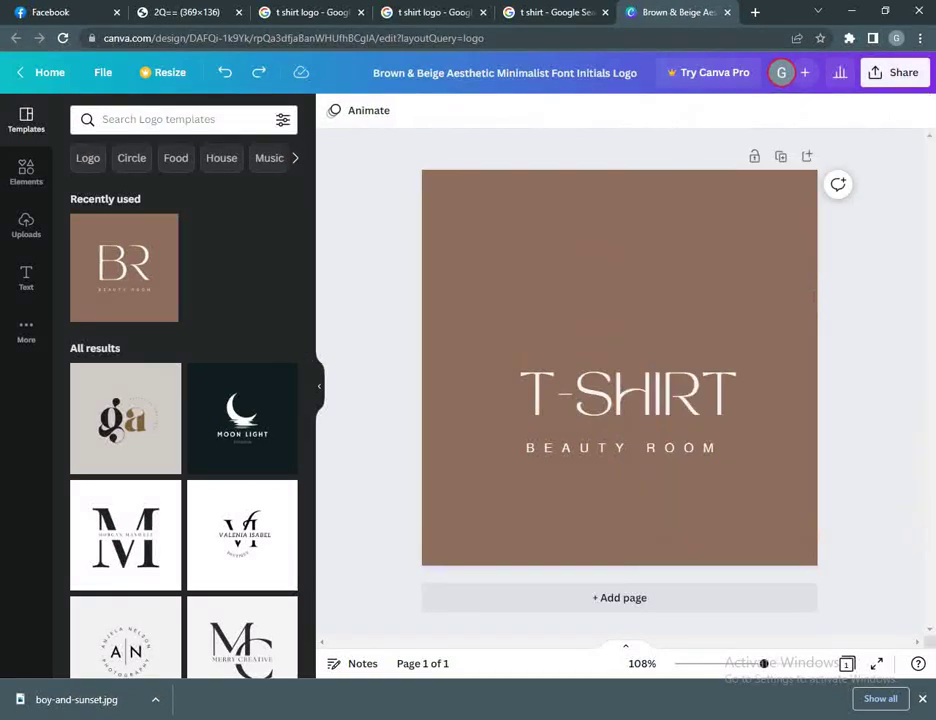
pyautogui.press('super')
pyautogui.write('ast')
pyautogui.press('Escape')
# Step: Download the T-SHIRT logo as a PNG and return to the Facebook Page setup
pyautogui.click(895, 72)
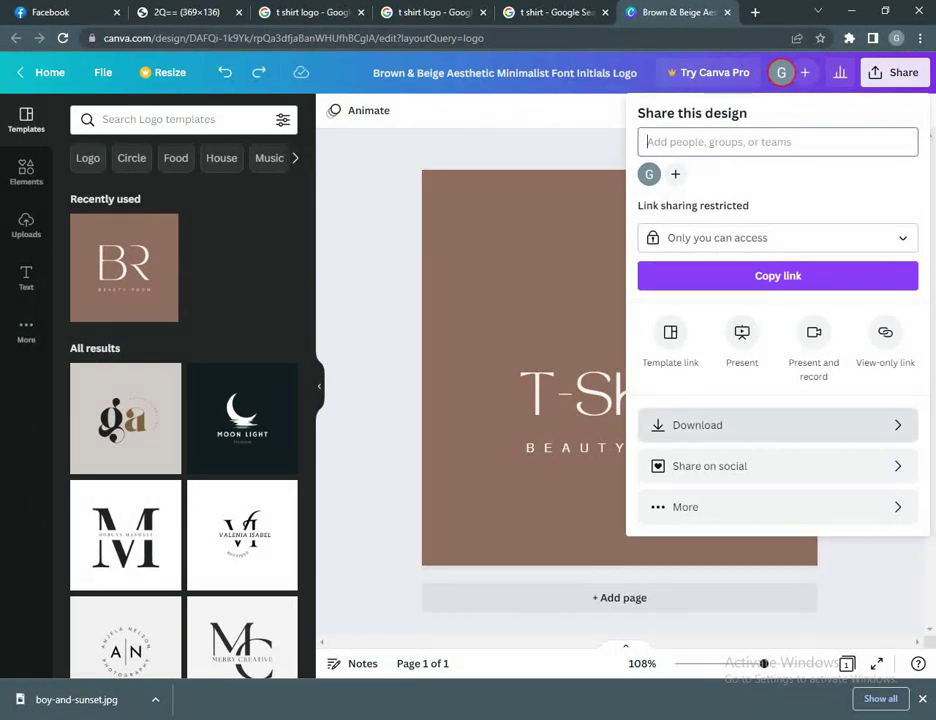
pyautogui.click(710, 425)
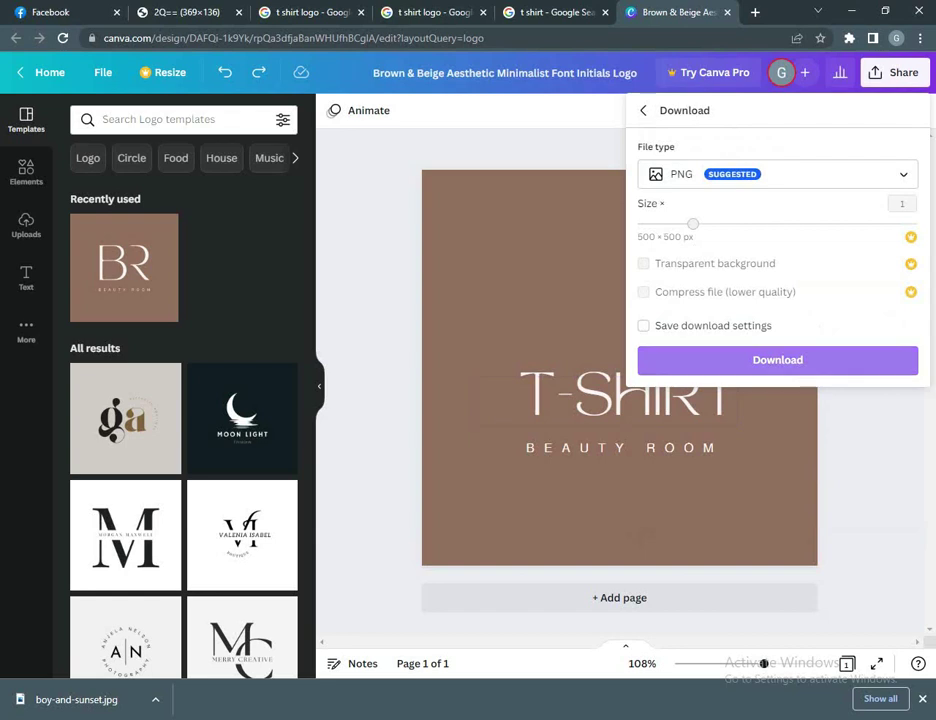
pyautogui.click(777, 360)
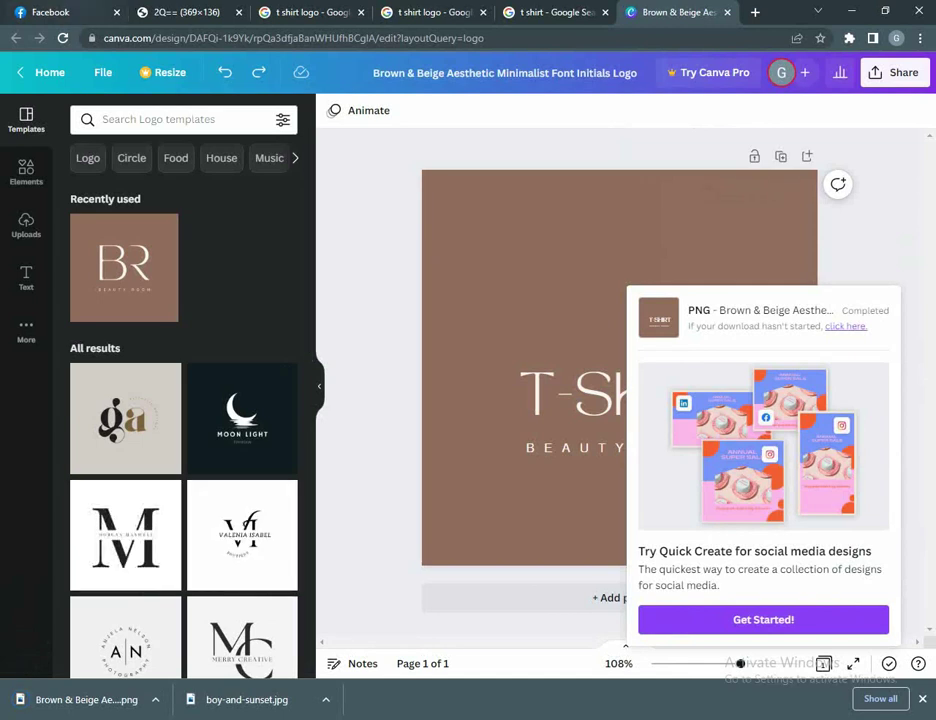
pyautogui.click(50, 12)
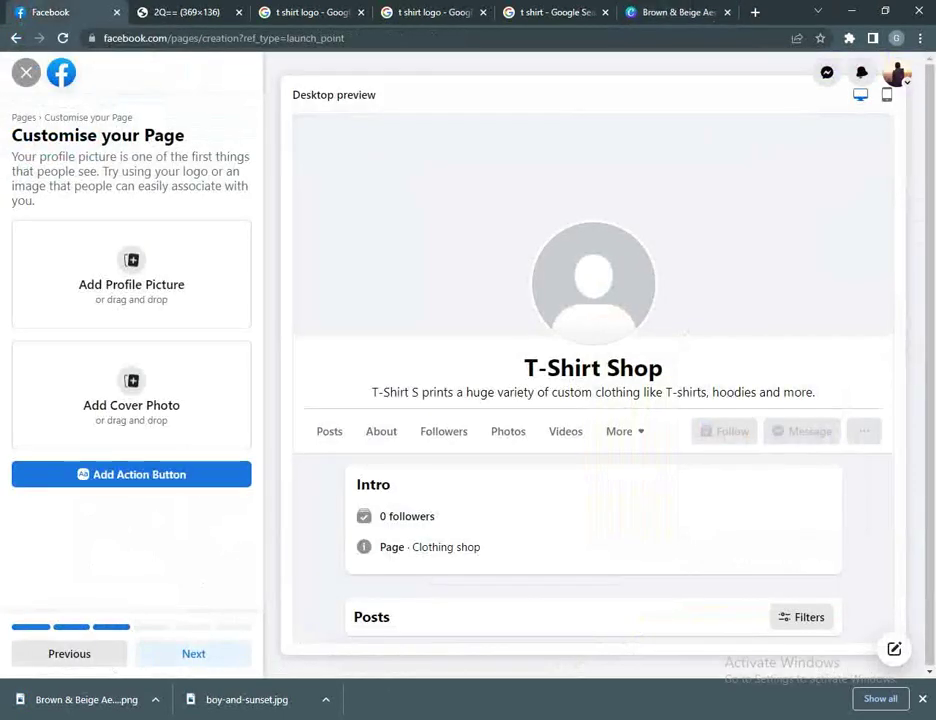
pyautogui.moveTo(86, 699); pyautogui.dragTo(131, 274)
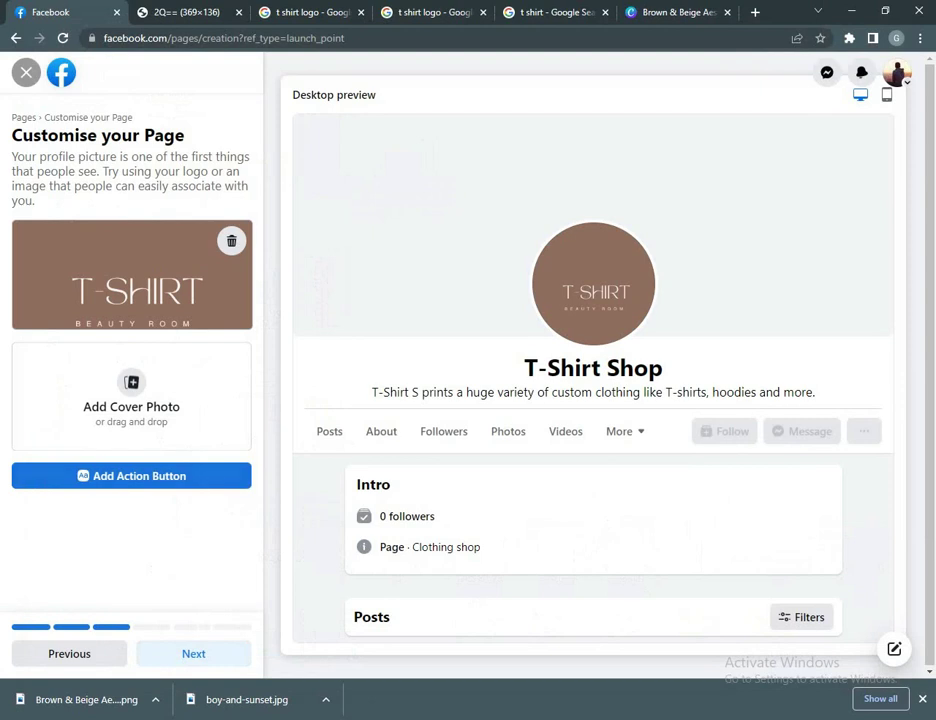
pyautogui.hotkey('ctrl', '4')
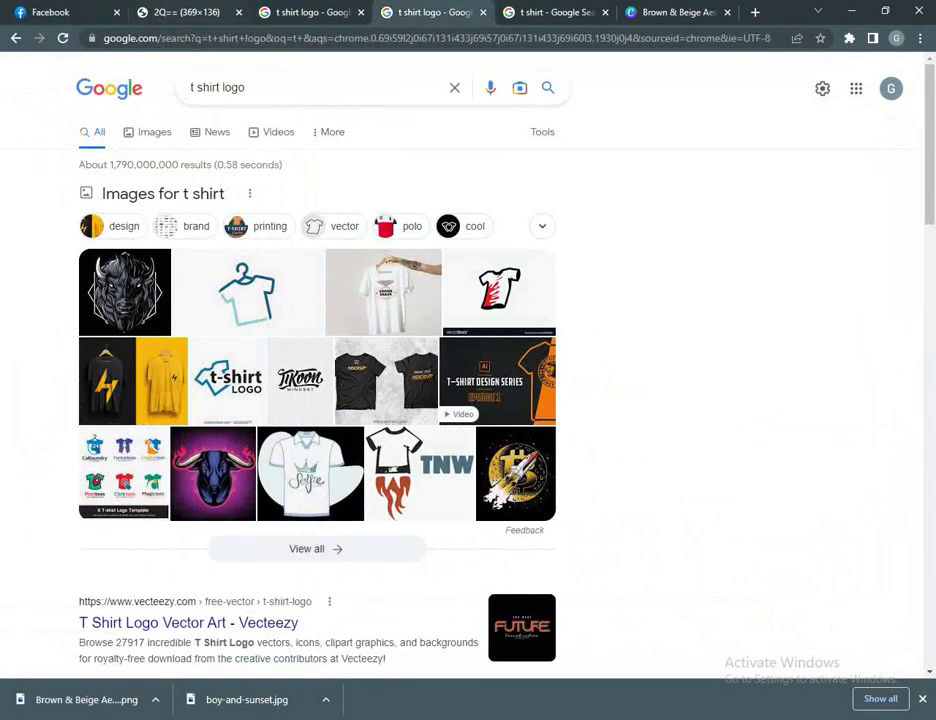
pyautogui.hotkey('ctrl', '1')
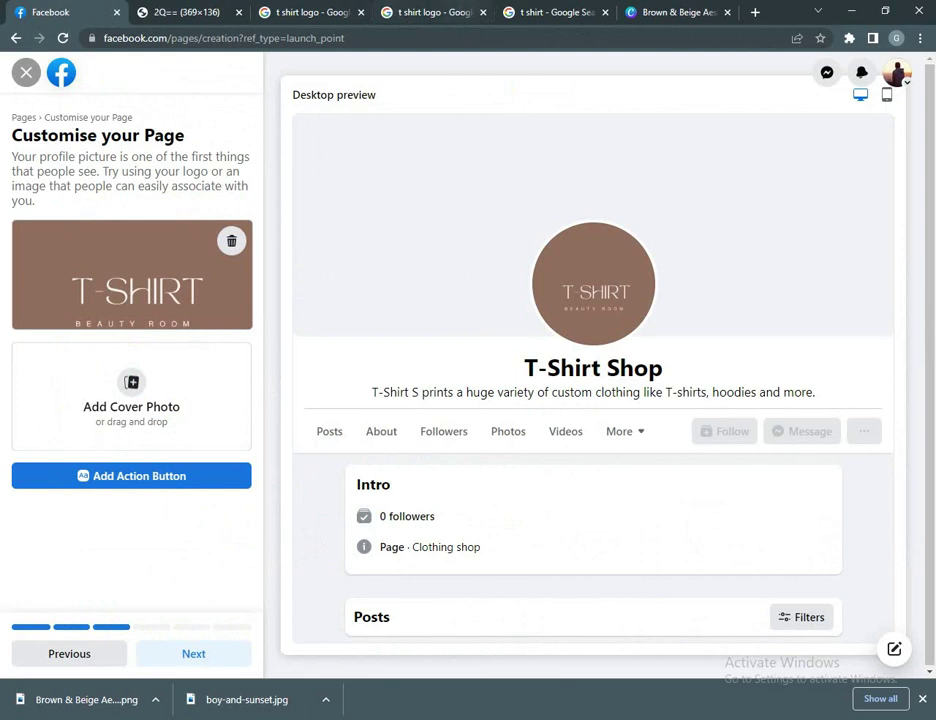
pyautogui.hotkey('ctrl', 'shift', 'Tab')
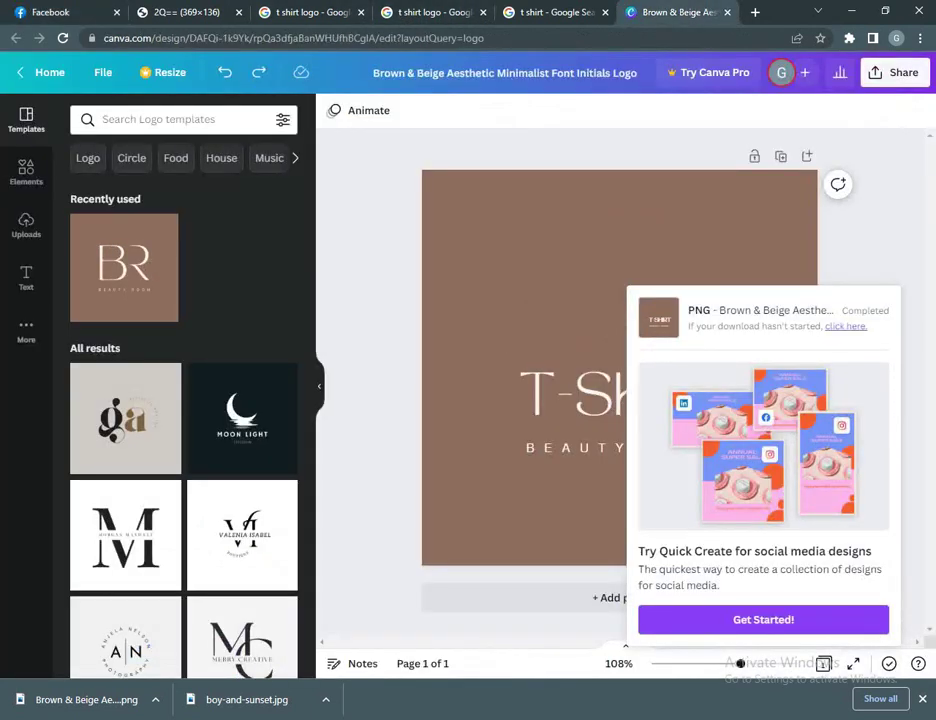
# Step: From Canva home, search templates for 'cover photoo', then 'cloth stor cover photoo'
pyautogui.click(50, 72)
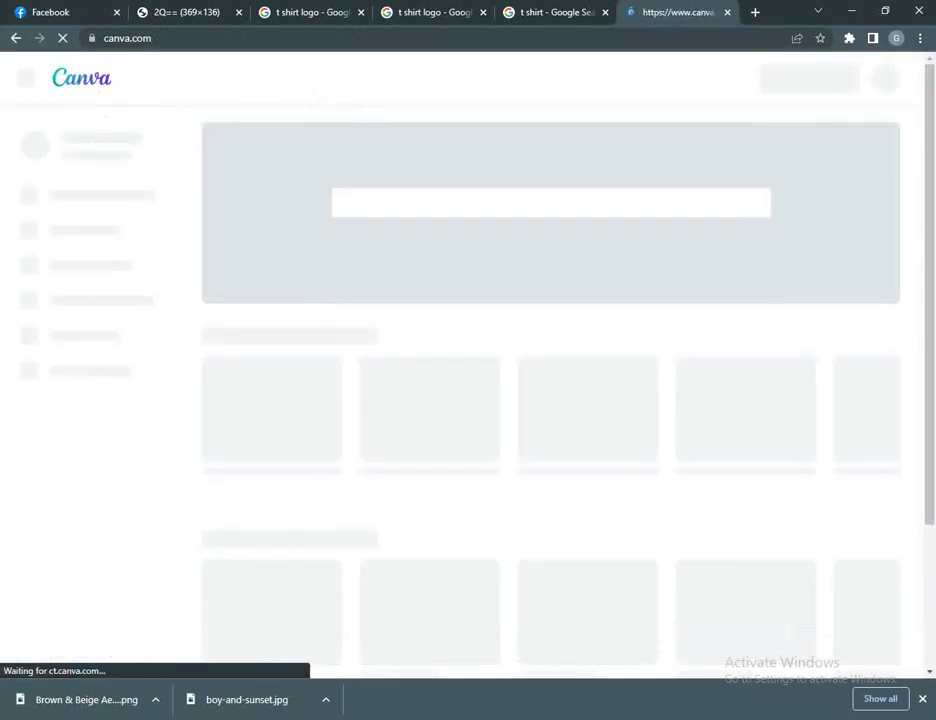
pyautogui.write('cover photoo')
pyautogui.press('Return')
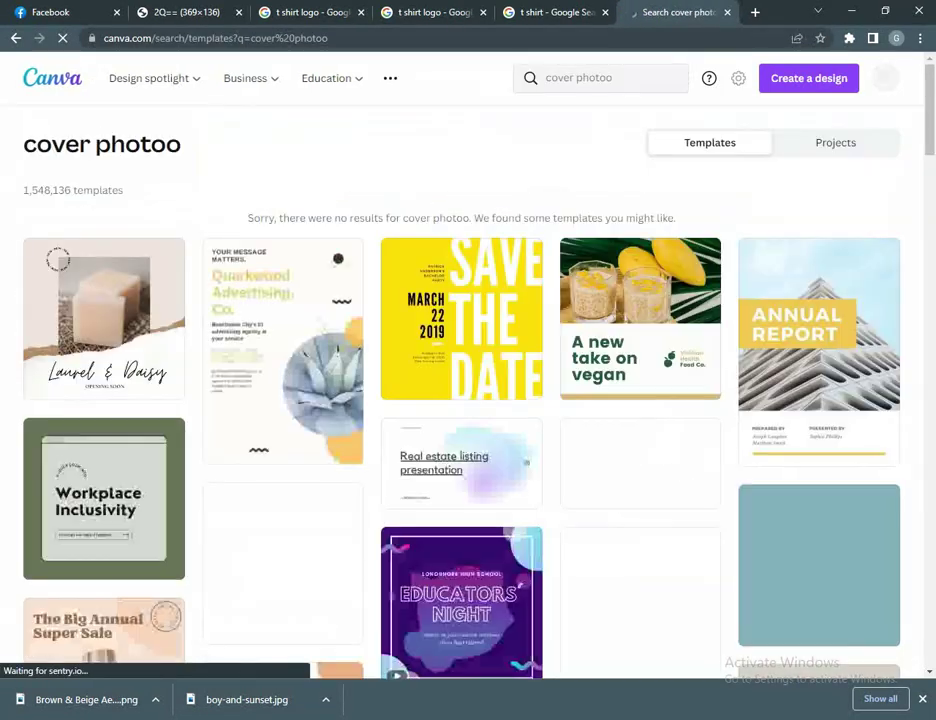
pyautogui.click(600, 78)
pyautogui.press('BackSpace')
pyautogui.write('s')
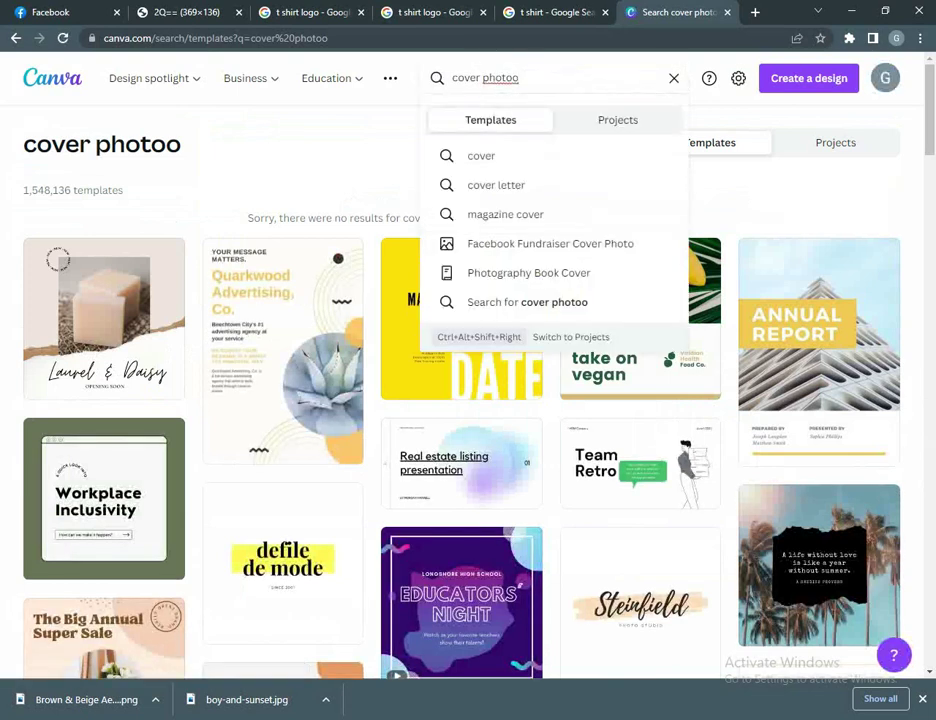
pyautogui.hotkey('ctrl', 'a')
pyautogui.write('cloth stor cover p')
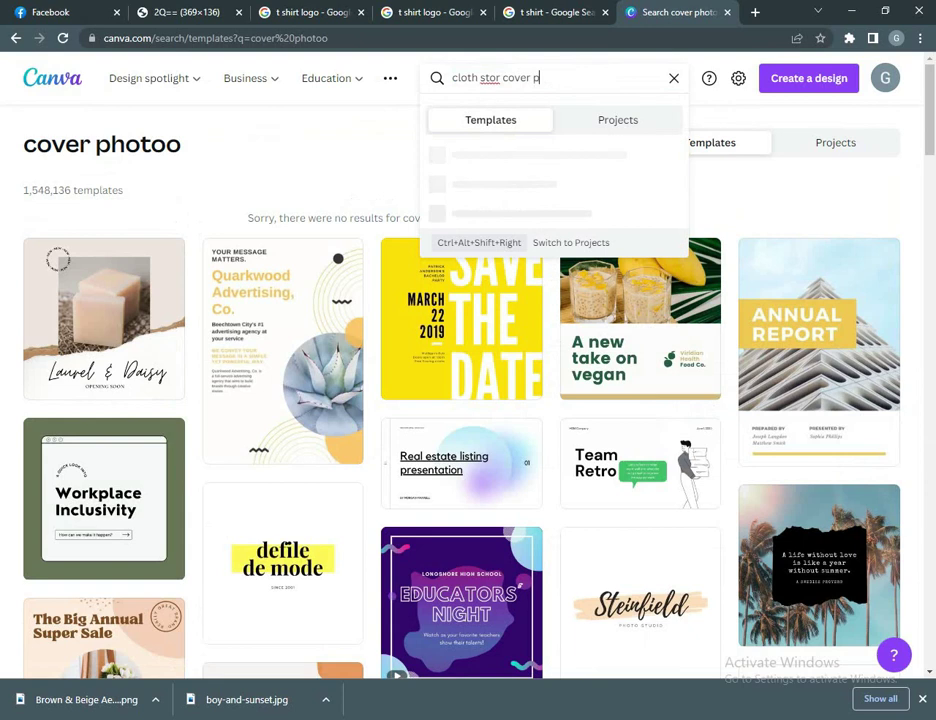
pyautogui.write('hotoo')
pyautogui.press('Return')
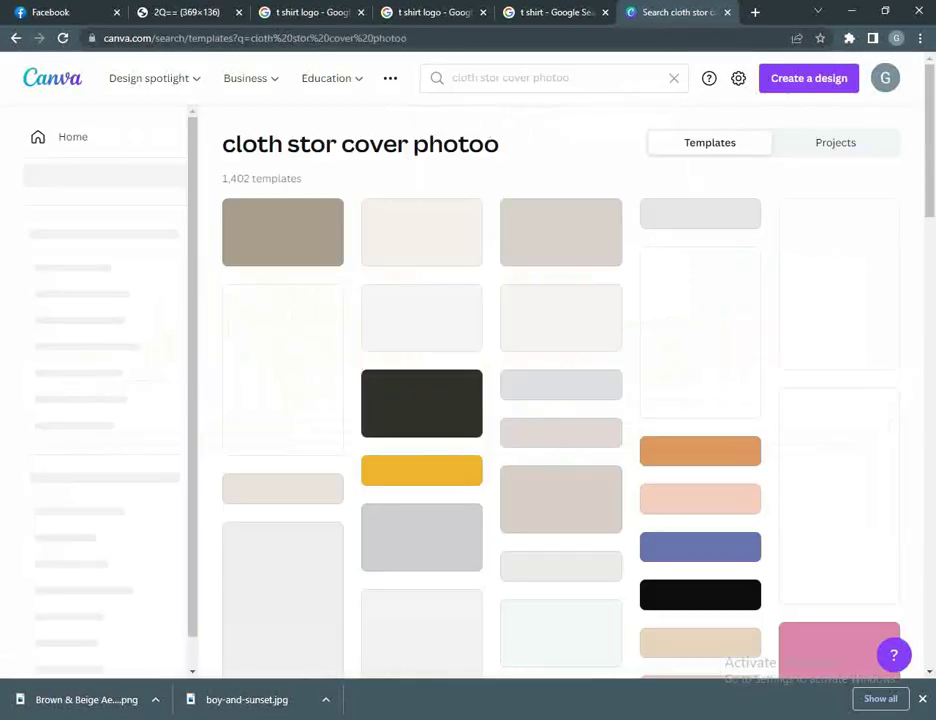
# Step: Correct the query to 'cloth stor cover photo' and open the Liceria & Co. cover template
pyautogui.click(540, 77)
pyautogui.press('BackSpace')
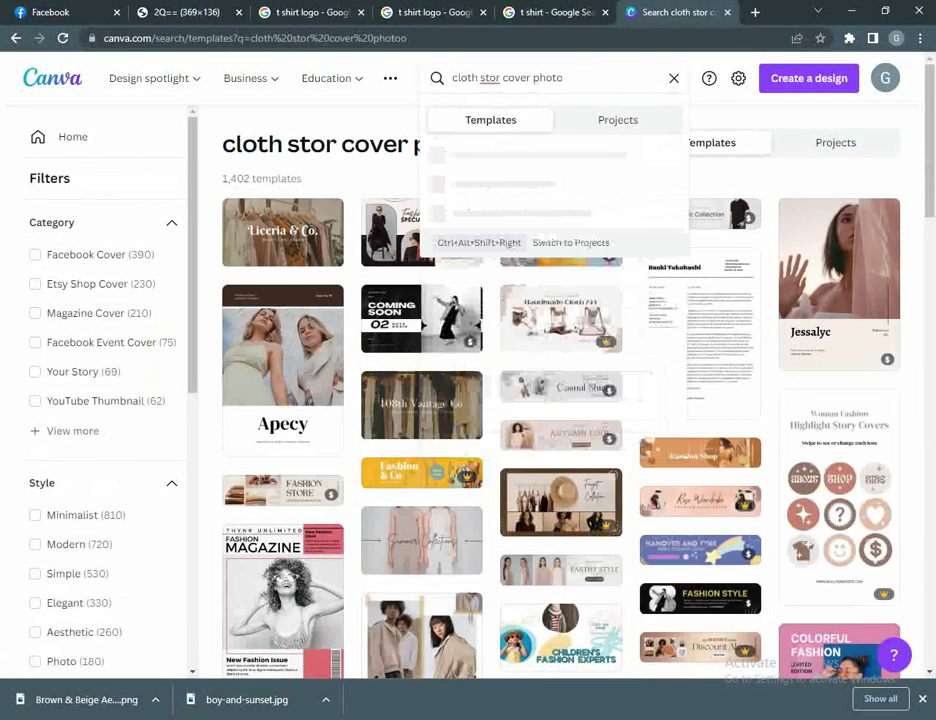
pyautogui.press('Return')
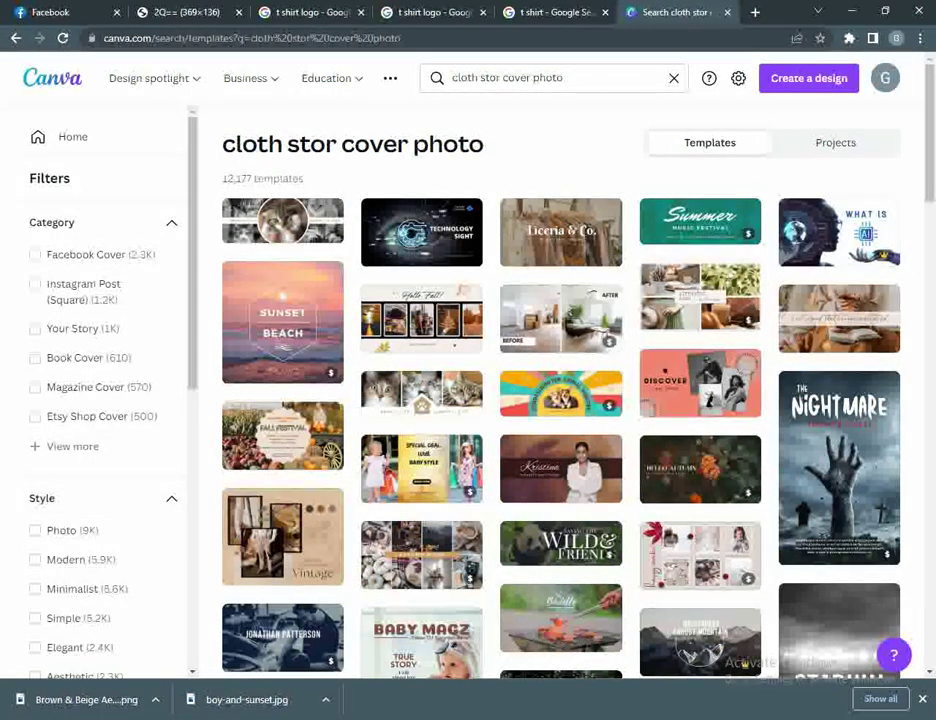
pyautogui.click(560, 235)
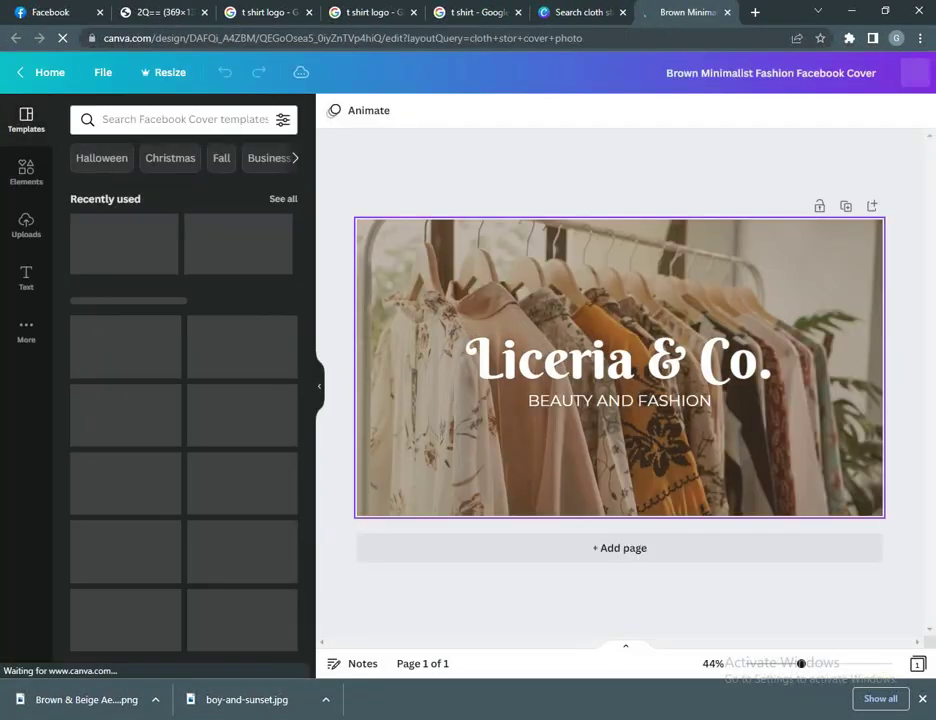
# Step: Replace the Liceria & Co. heading text with 'T-Shart Shop'
pyautogui.click(604, 390)
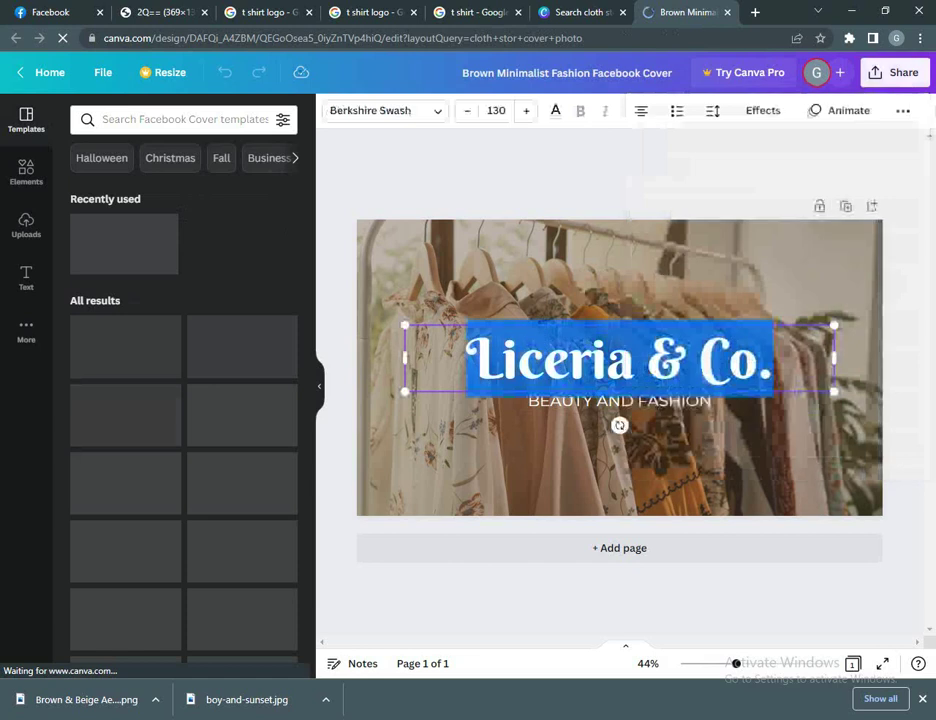
pyautogui.click(604, 390)
pyautogui.hotkey('ctrl', 'Tab')
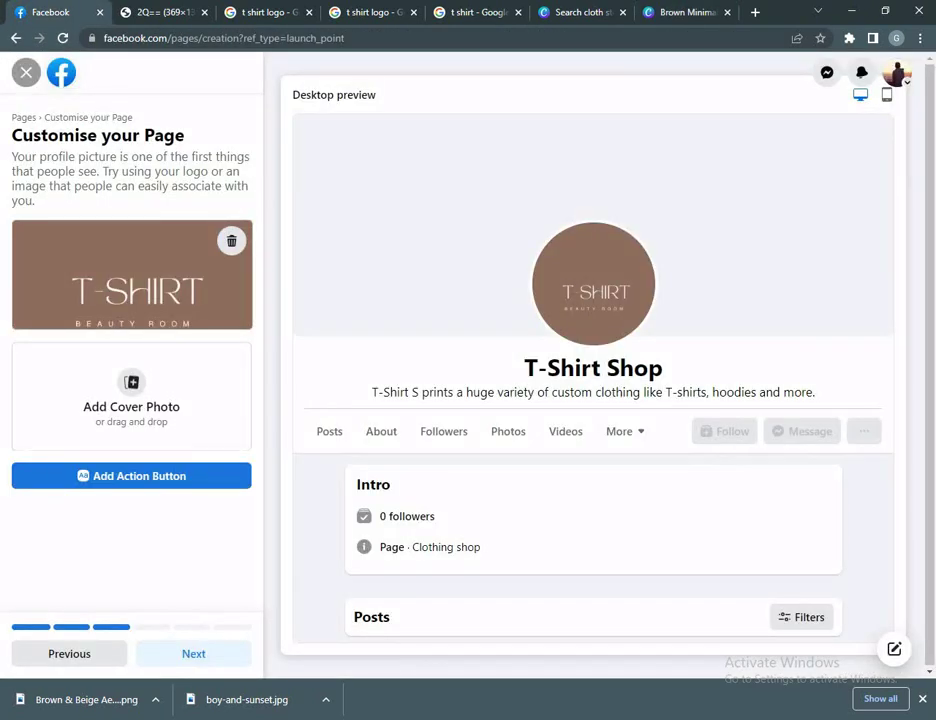
pyautogui.hotkey('ctrl', 'shift', 'Tab')
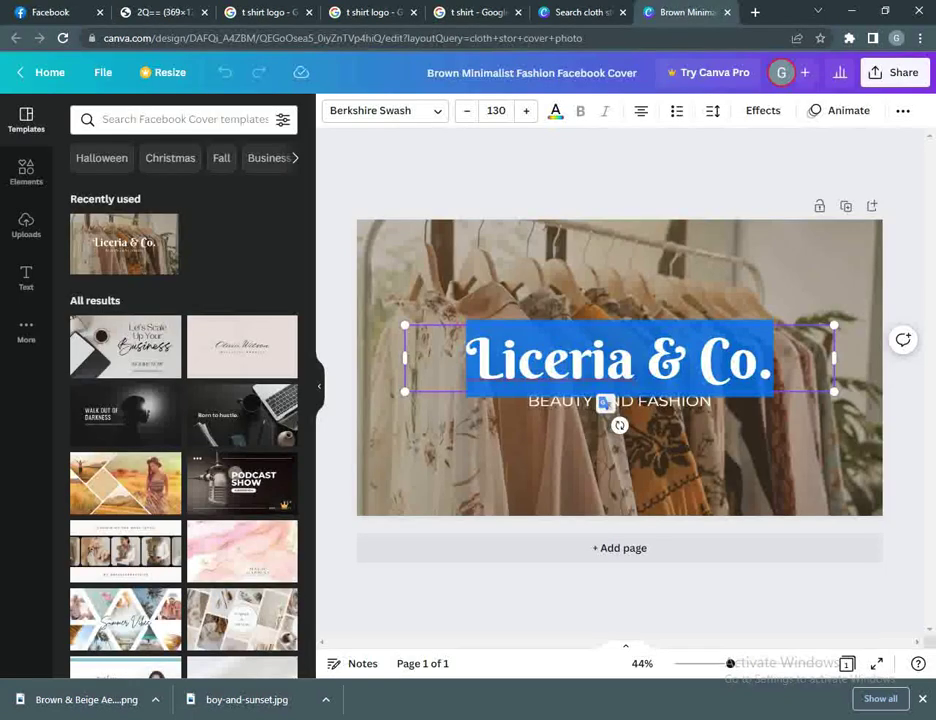
pyautogui.write('T')
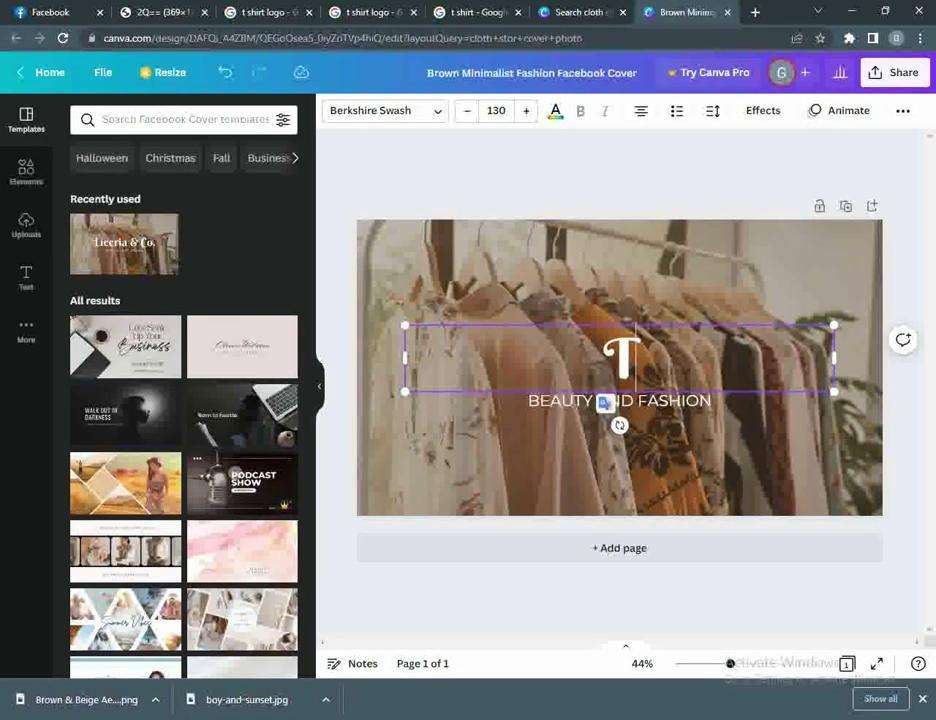
pyautogui.write('-')
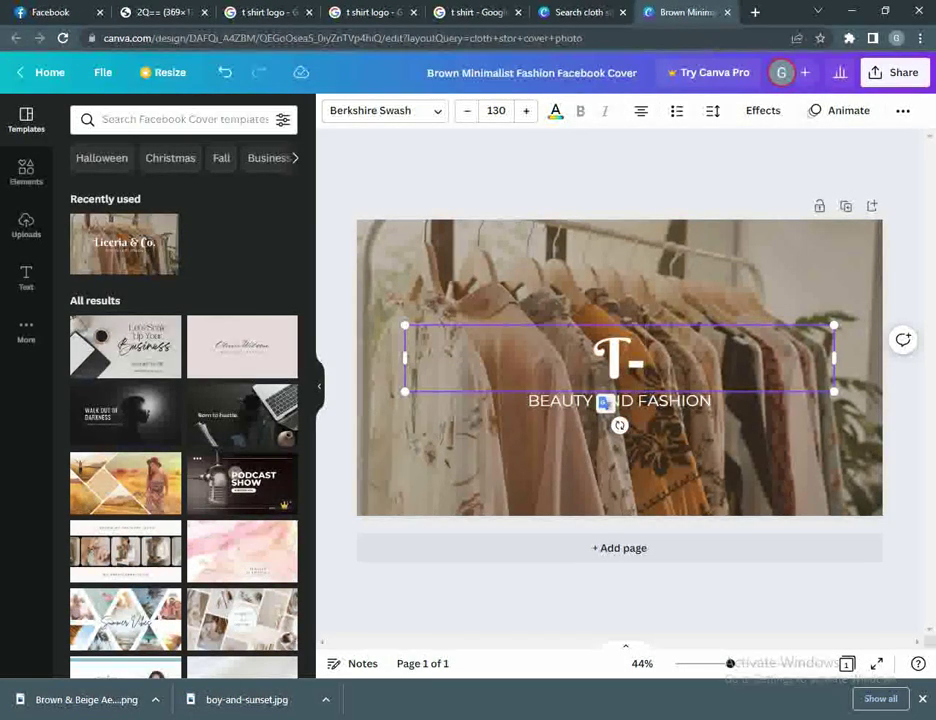
pyautogui.write('Shart')
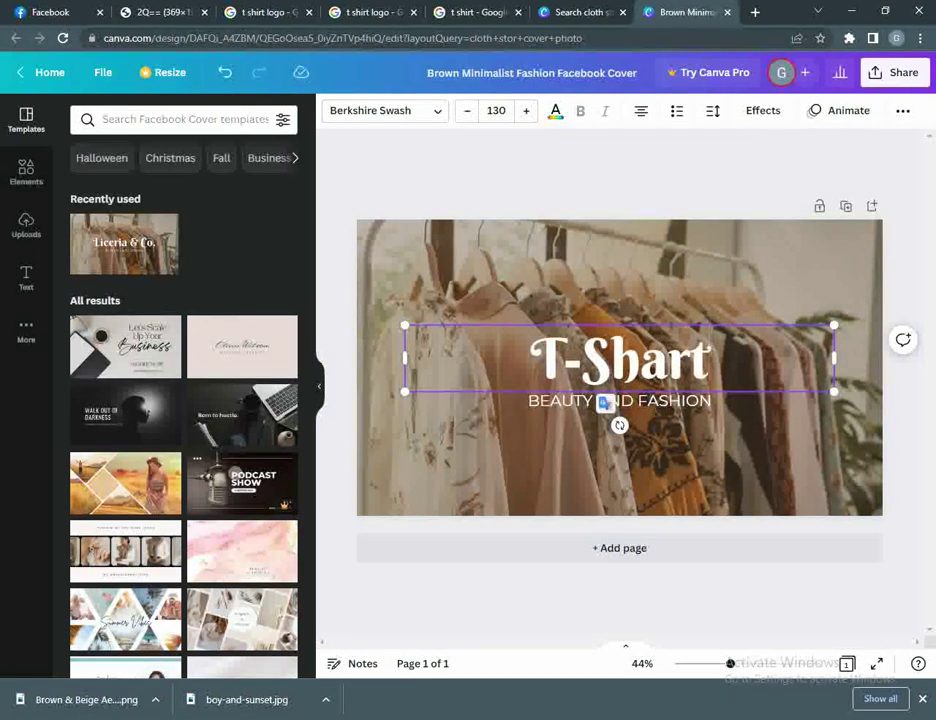
pyautogui.write(' Sh')
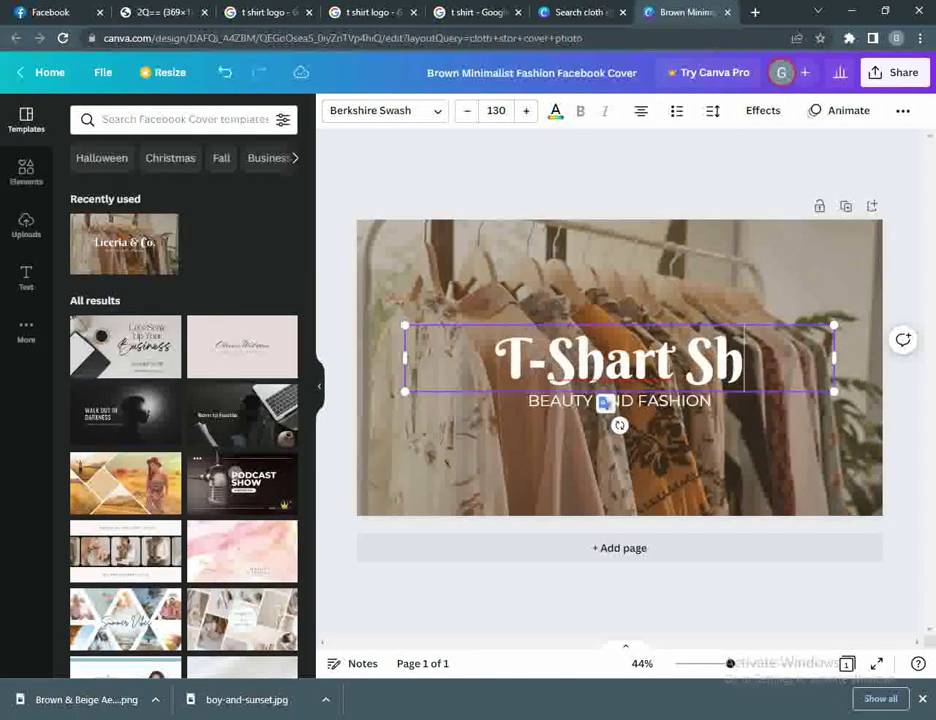
pyautogui.write('op')
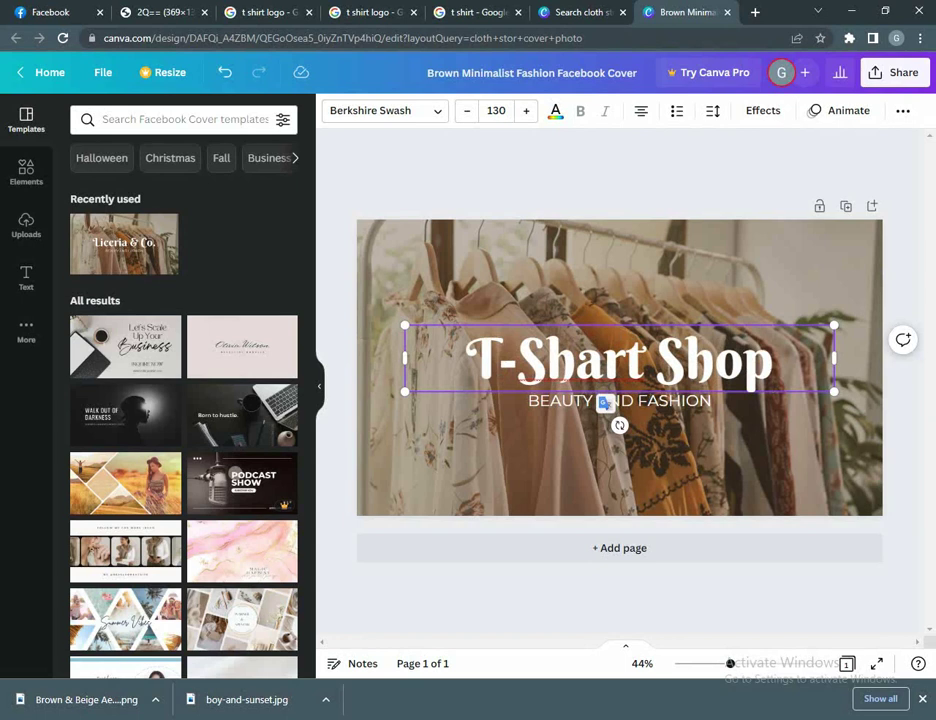
pyautogui.click(620, 460)
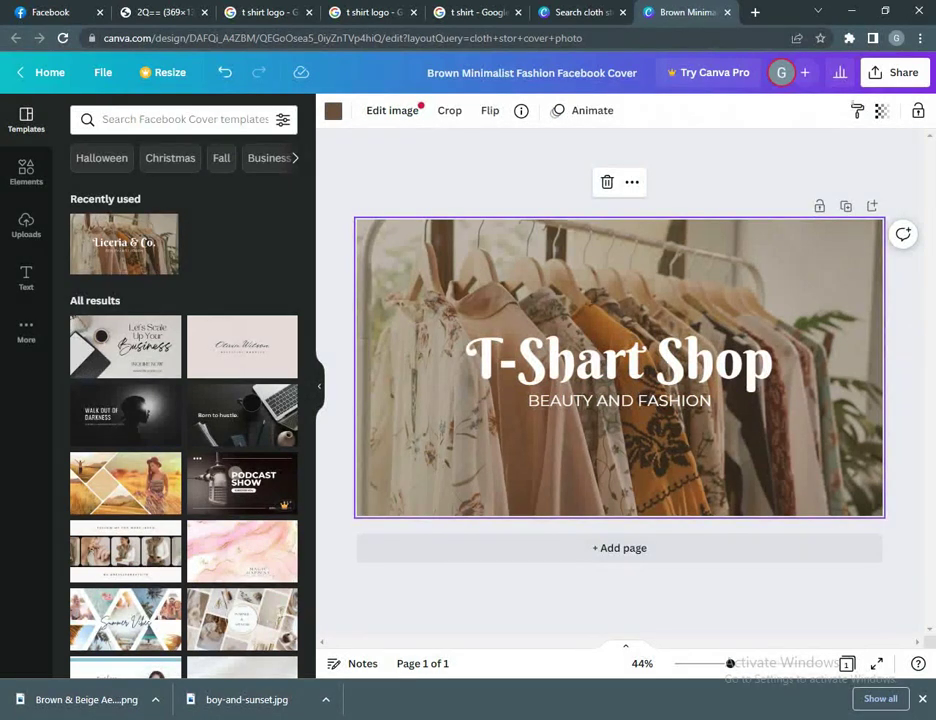
# Step: Download the T-Shart Shop cover as a 1,640 × 924 px PNG and switch back to Facebook
pyautogui.click(895, 72)
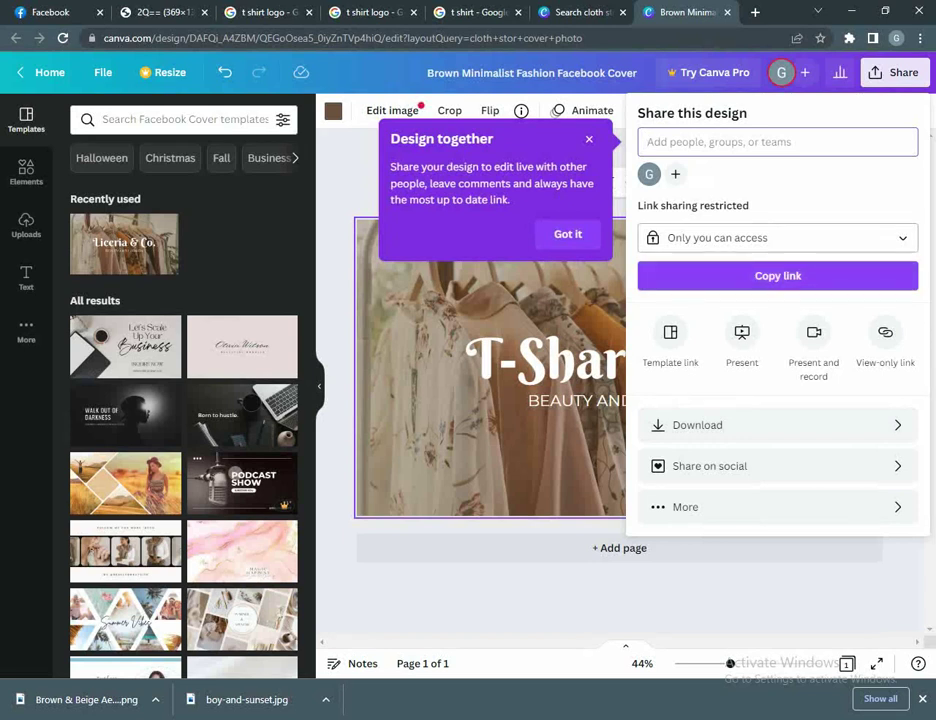
pyautogui.click(760, 425)
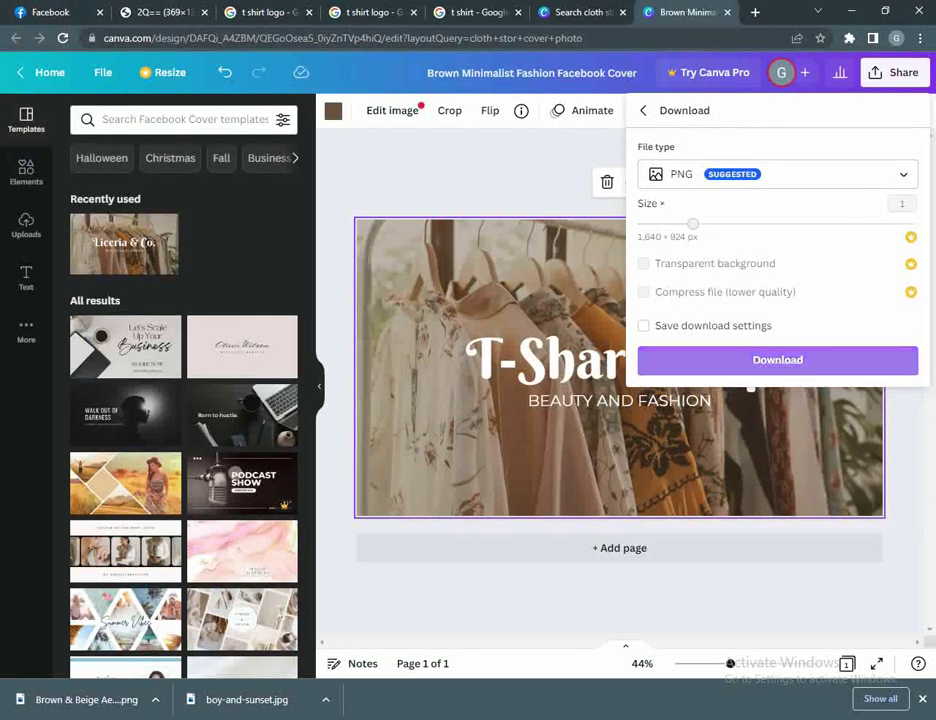
pyautogui.click(760, 362)
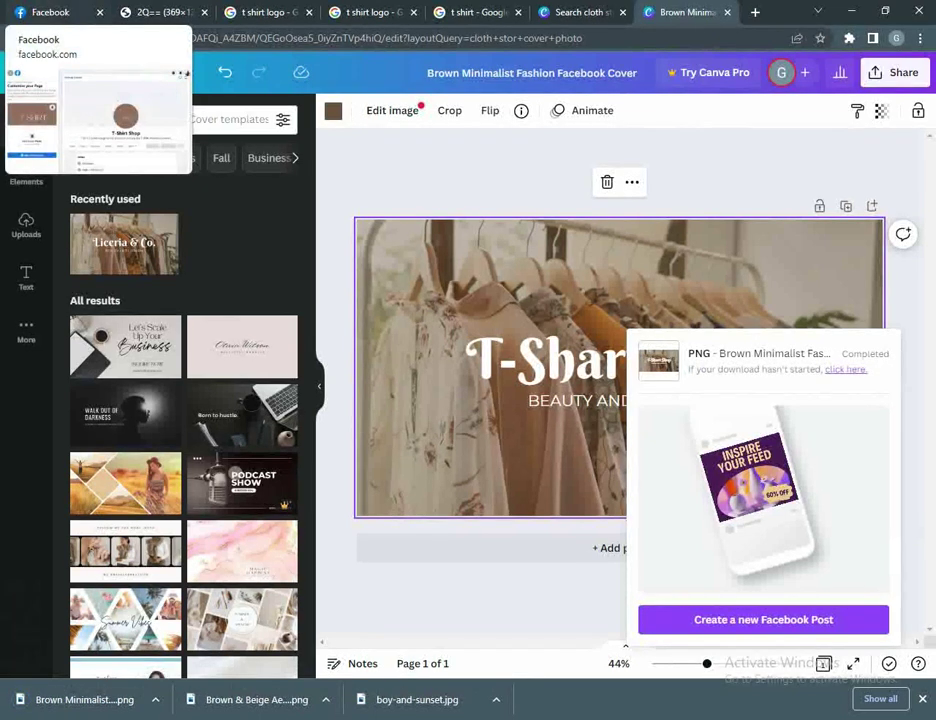
pyautogui.click(50, 12)
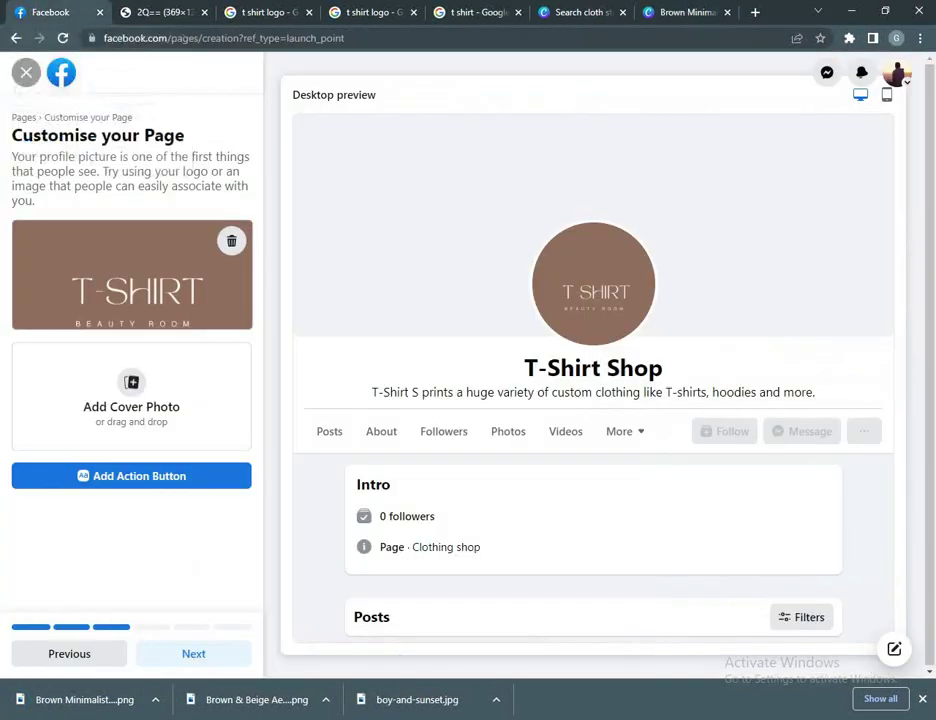
# Step: Drop the downloaded cover PNG onto Add Cover Photo and continue to the WhatsApp step
pyautogui.moveTo(84, 699); pyautogui.dragTo(131, 396)
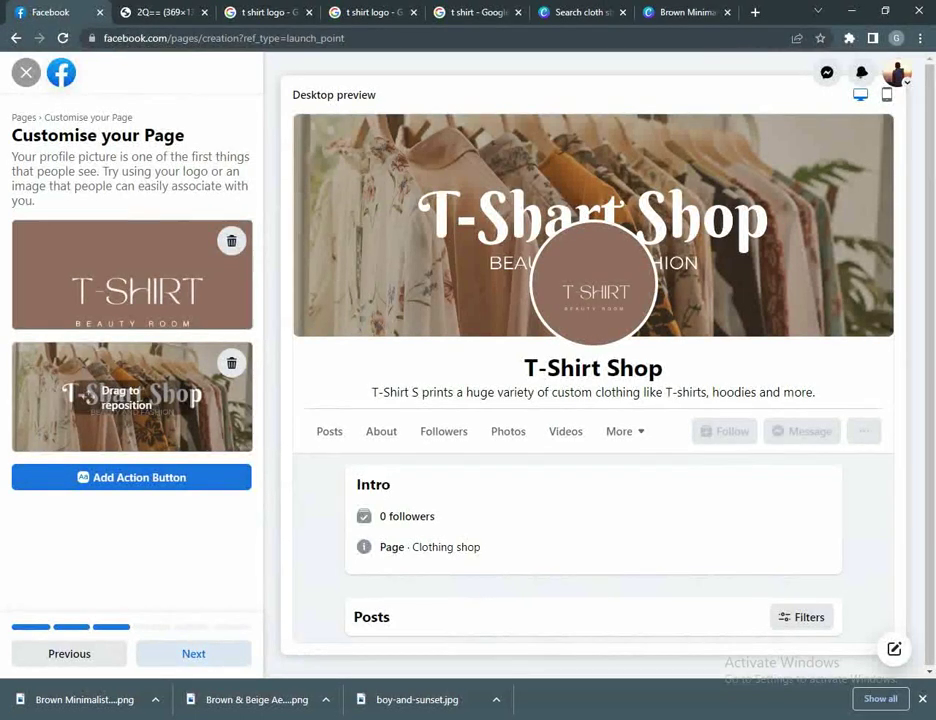
pyautogui.click(193, 653)
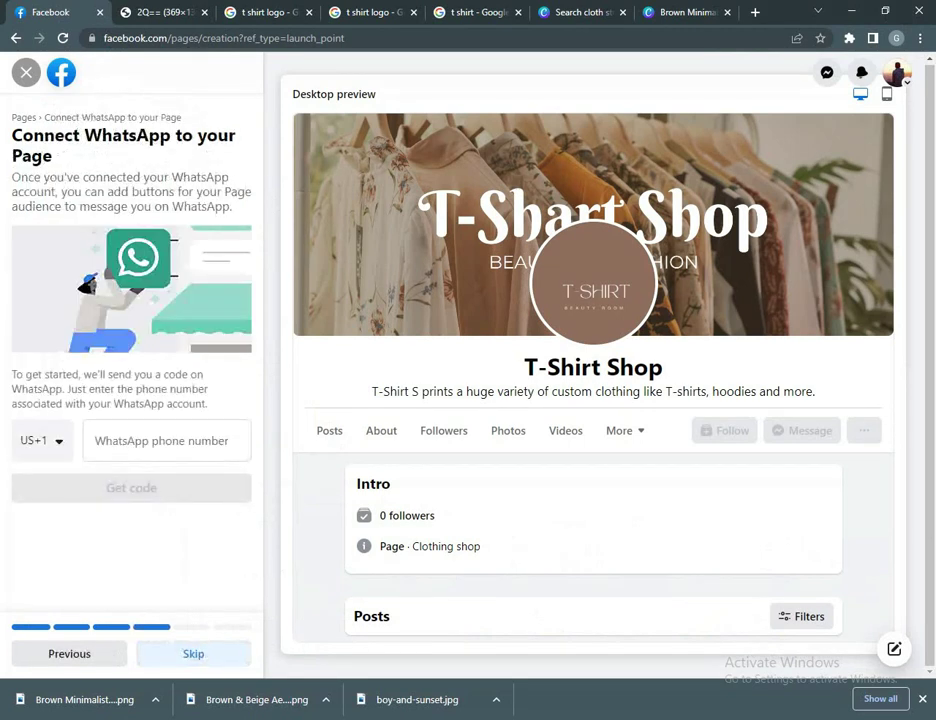
# Step: Skip the WhatsApp and audience steps, finish with Done, and dismiss the welcome message
pyautogui.click(193, 653)
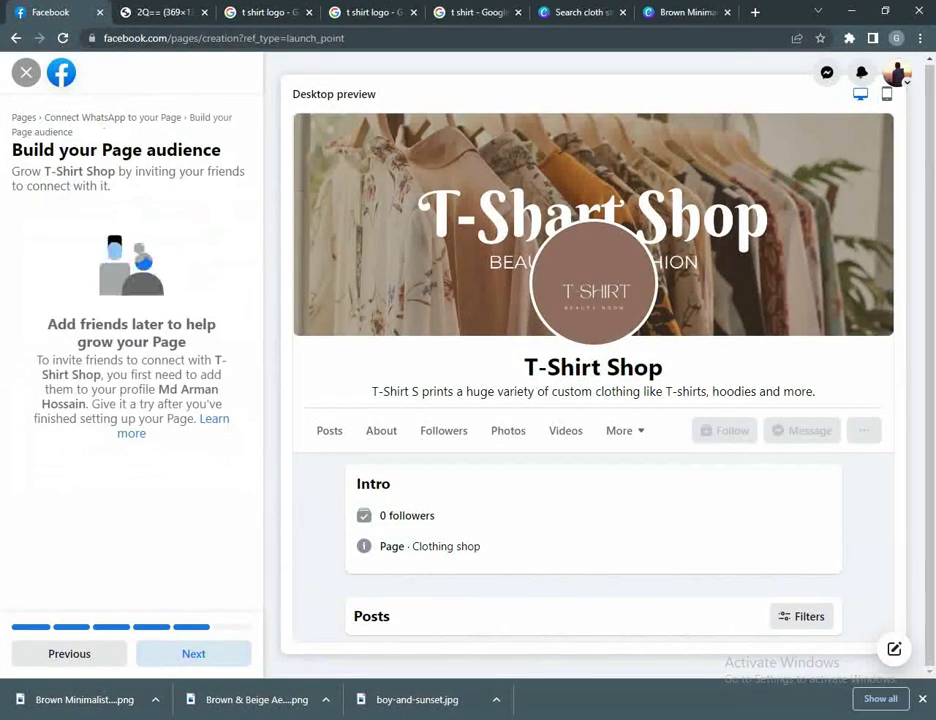
pyautogui.click(193, 653)
pyautogui.click(193, 653)
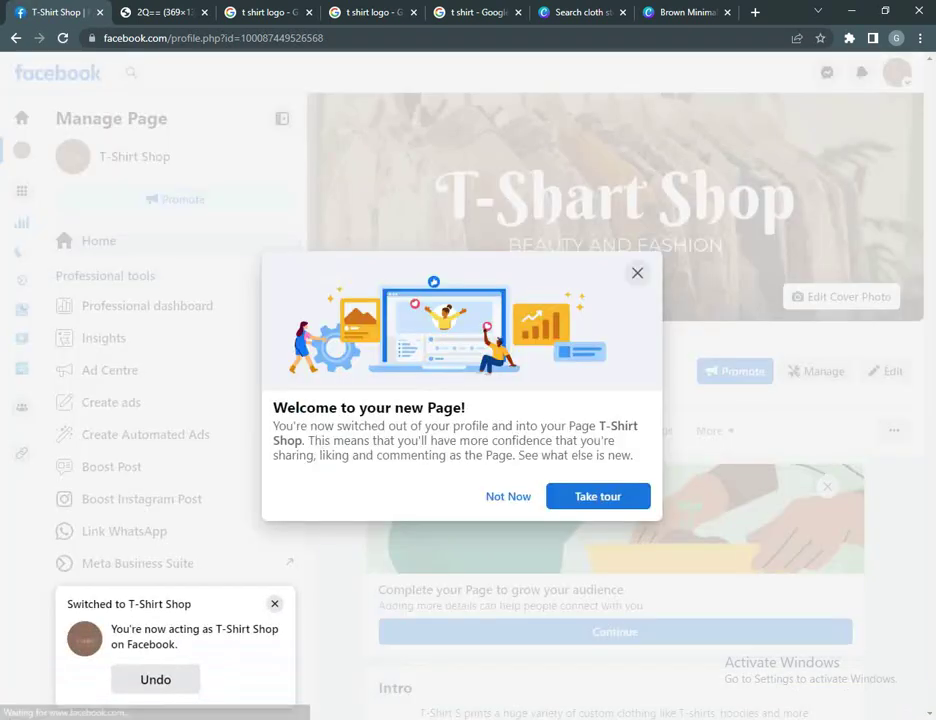
pyautogui.click(508, 496)
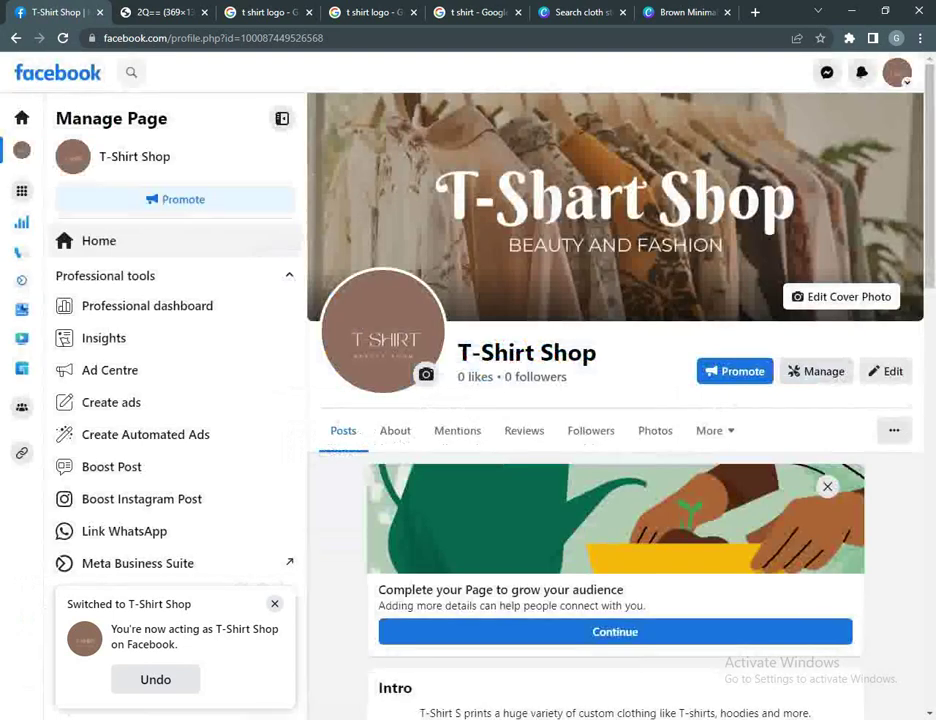
# Step: Reload the T-Shirt Shop Page and scroll through it to review the logo post and Intro
pyautogui.scroll(-1, 615, 400)
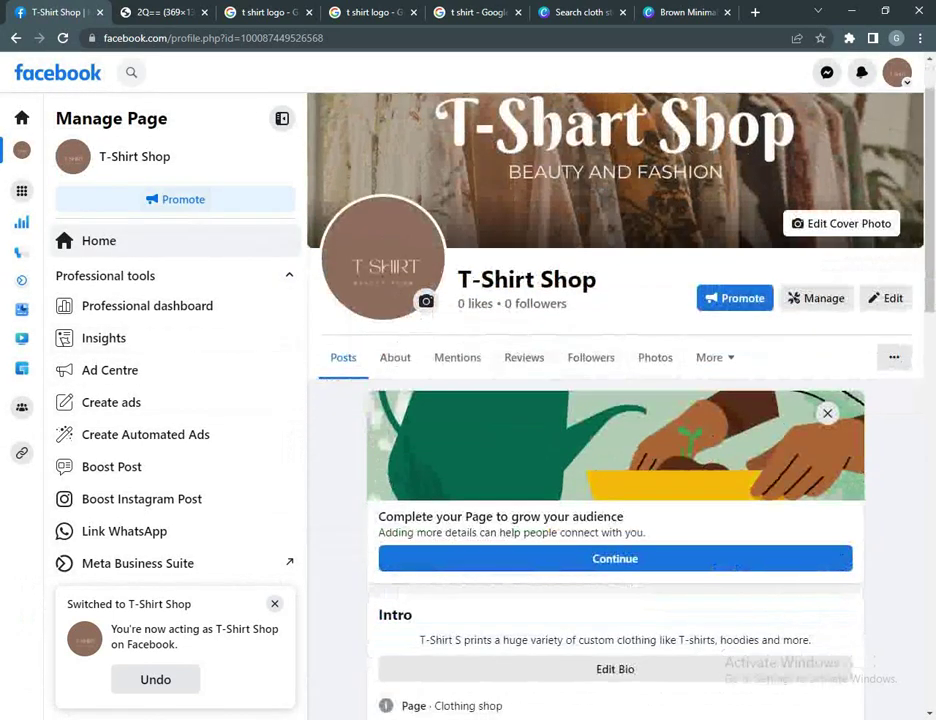
pyautogui.click(213, 38)
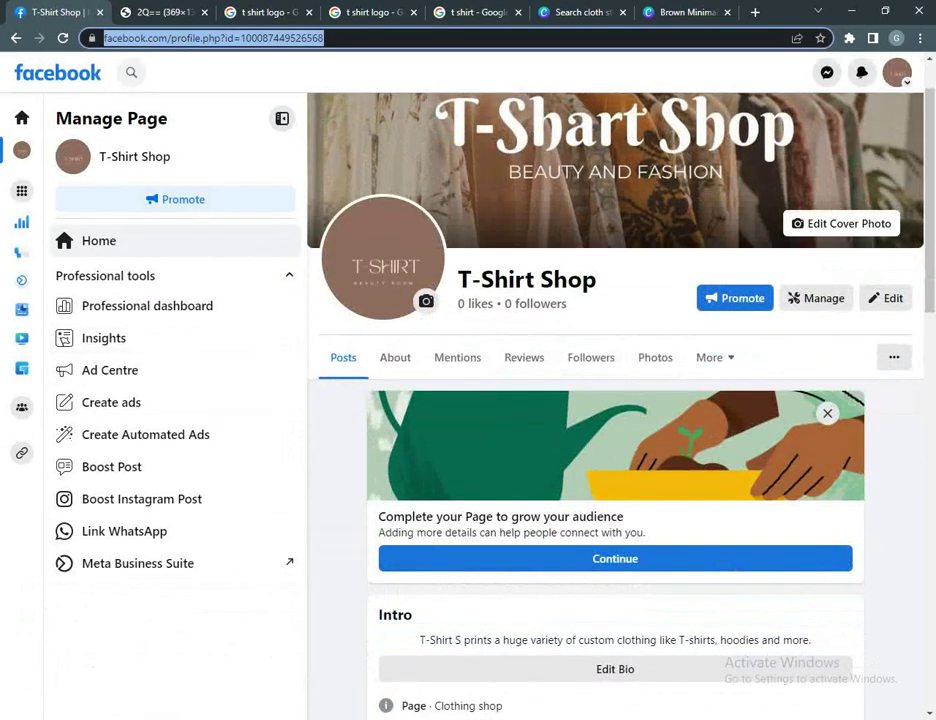
pyautogui.scroll(-4, 615, 400)
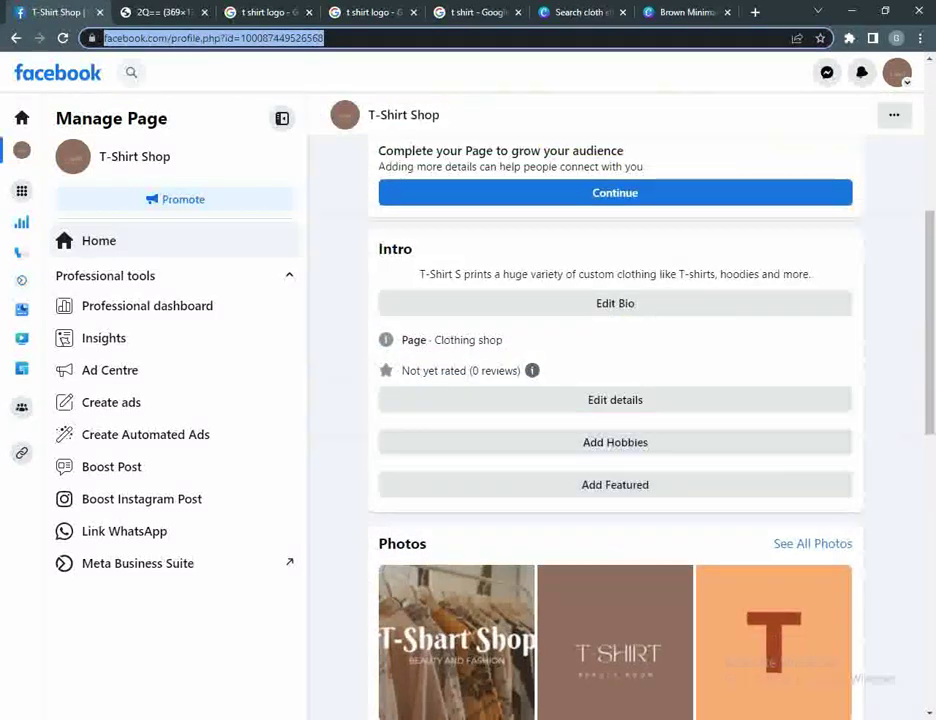
pyautogui.press('Return')
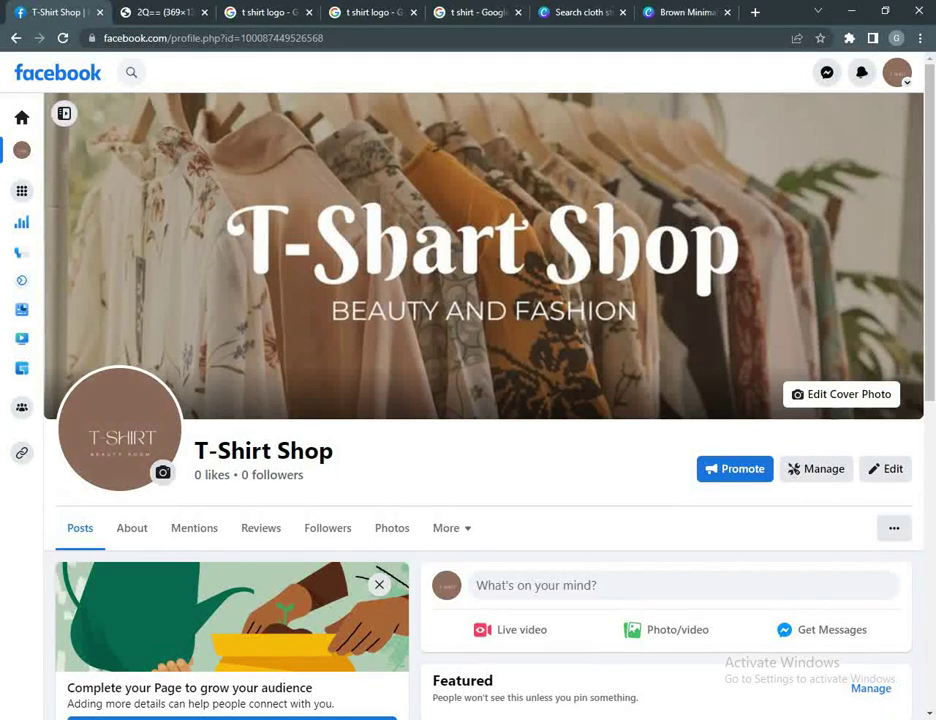
pyautogui.moveTo(333, 451); pyautogui.dragTo(231, 451)
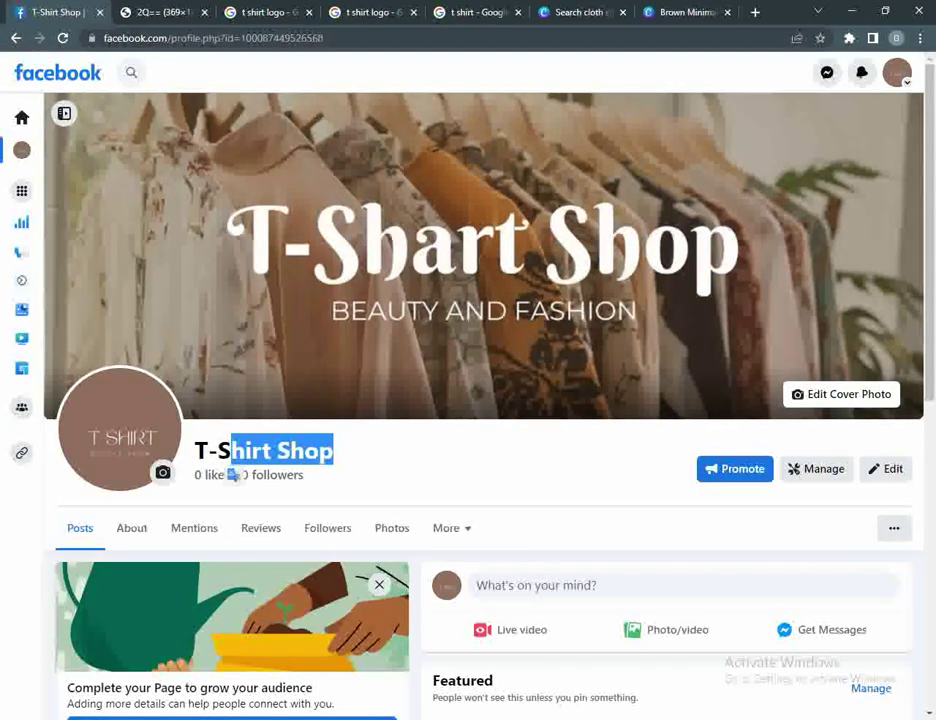
pyautogui.scroll(-4, 480, 400)
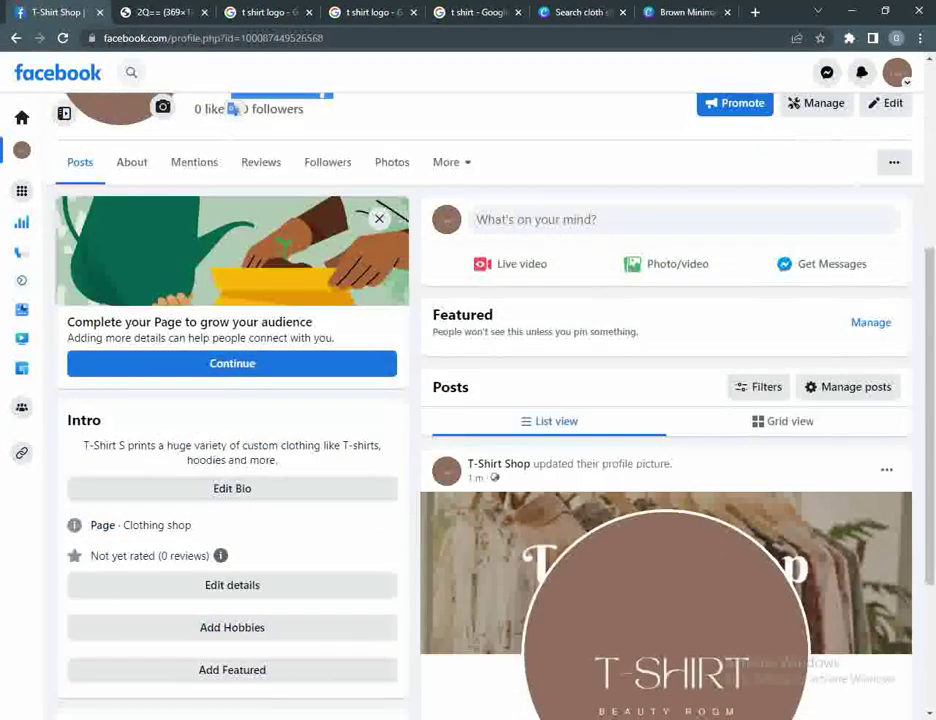
pyautogui.scroll(2, 480, 400)
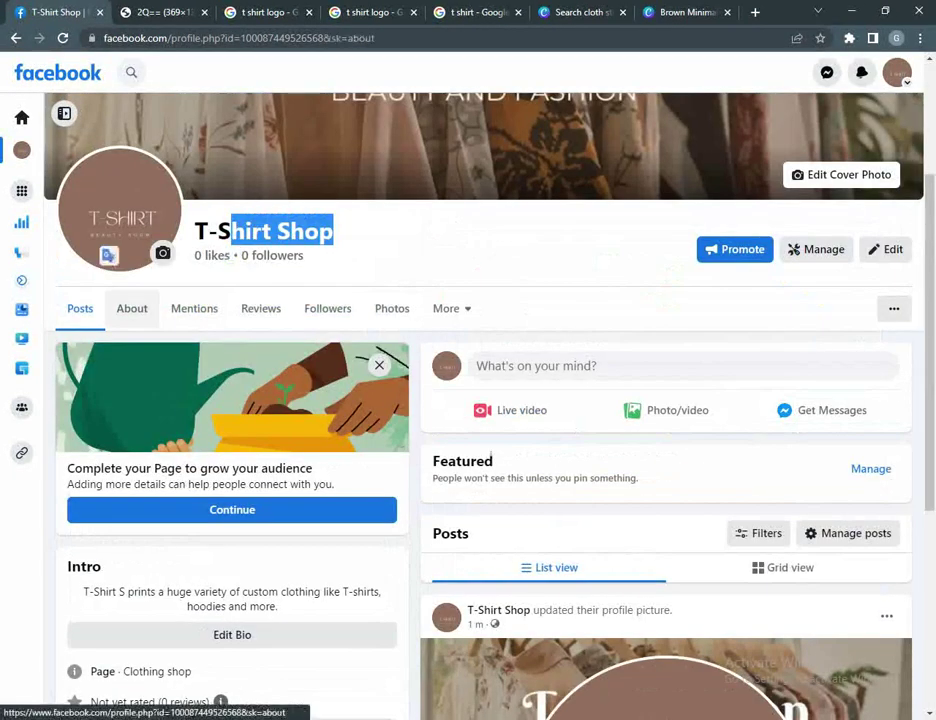
# Step: From the Page's About section, start a new address and enter the shop's street address
pyautogui.click(131, 308)
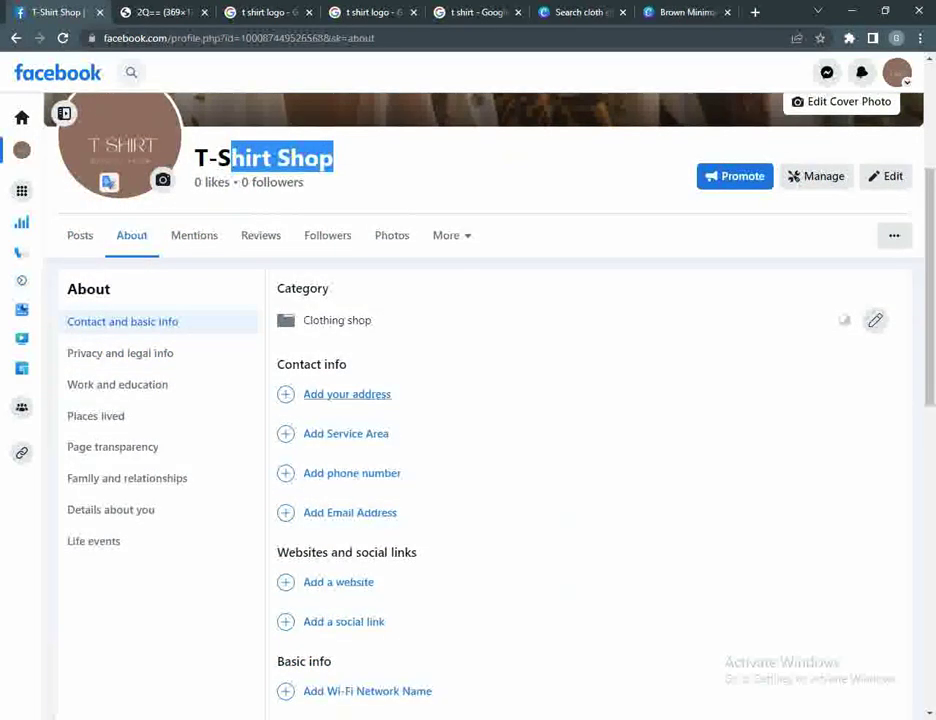
pyautogui.click(347, 394)
pyautogui.scroll(-1, 580, 434)
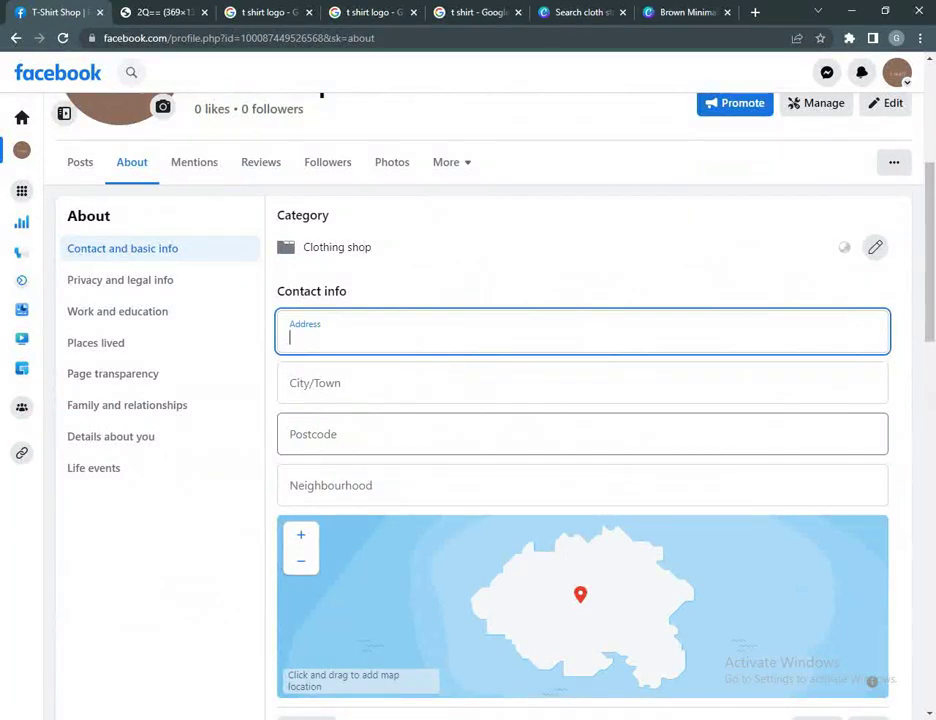
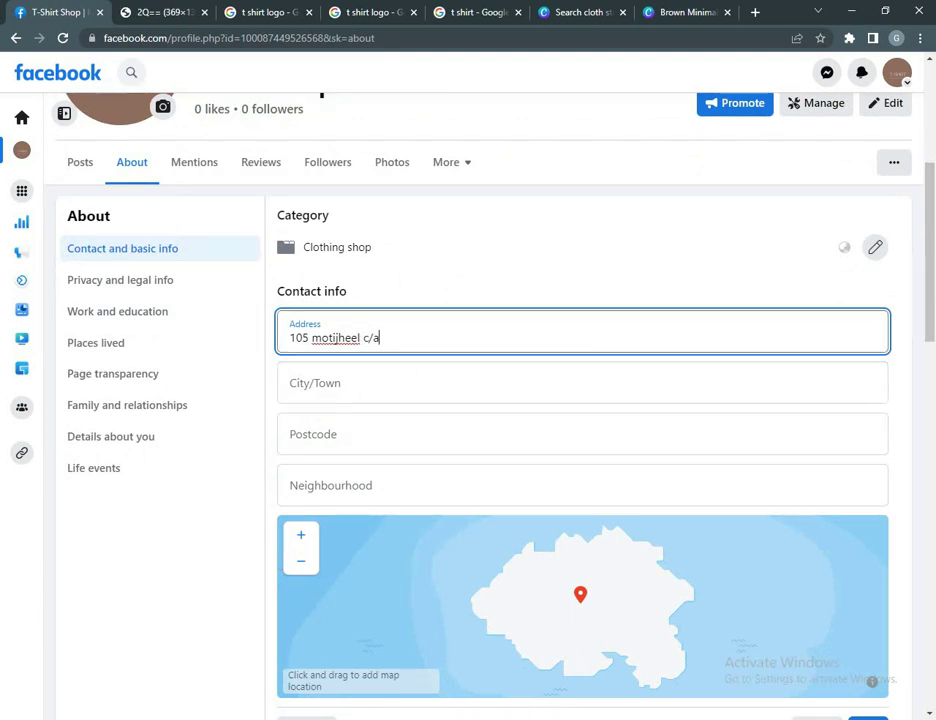
pyautogui.moveTo(382, 338); pyautogui.dragTo(240, 322)
# Step: Fill in the postcode and choose Dhaka, Bangladesh as the city
pyautogui.click(380, 434)
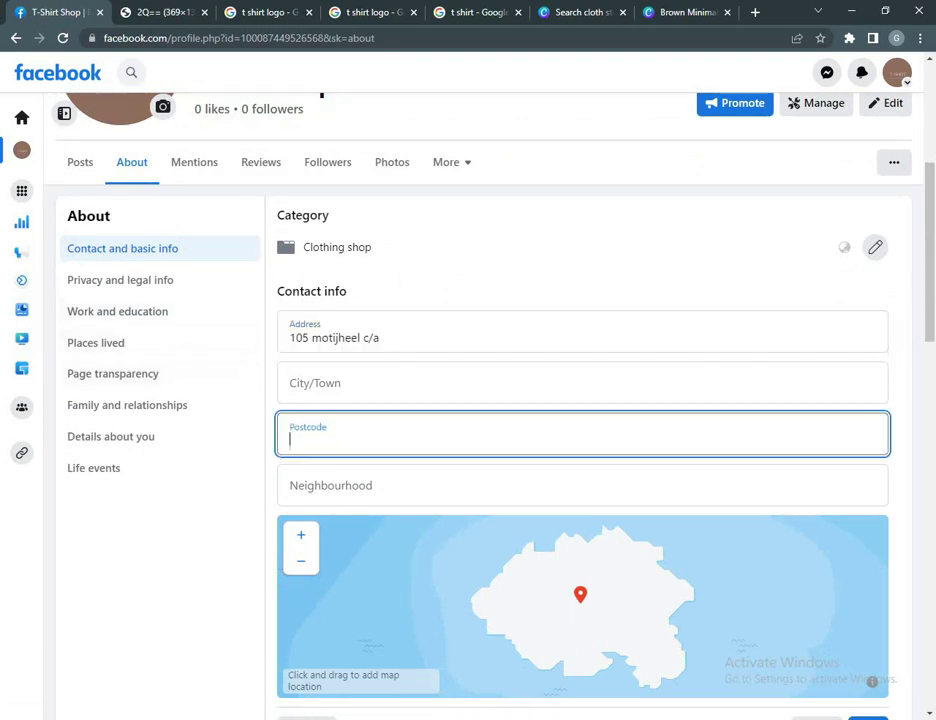
pyautogui.write('1000')
pyautogui.click(330, 383)
pyautogui.write('Dhaka')
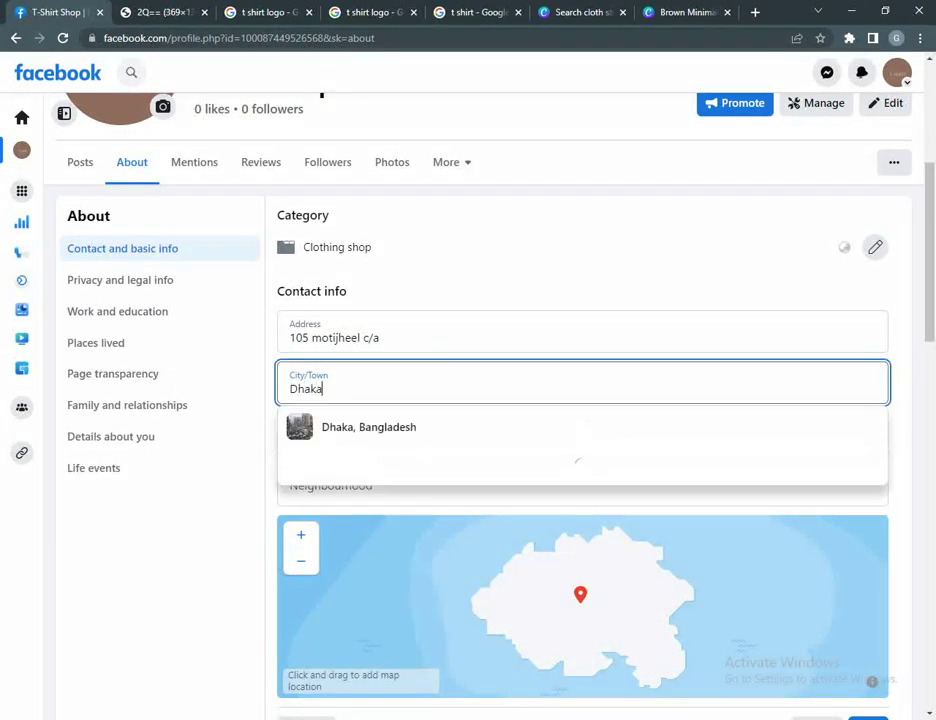
pyautogui.press('Down')
pyautogui.press('Return')
pyautogui.scroll(-5, 583, 400)
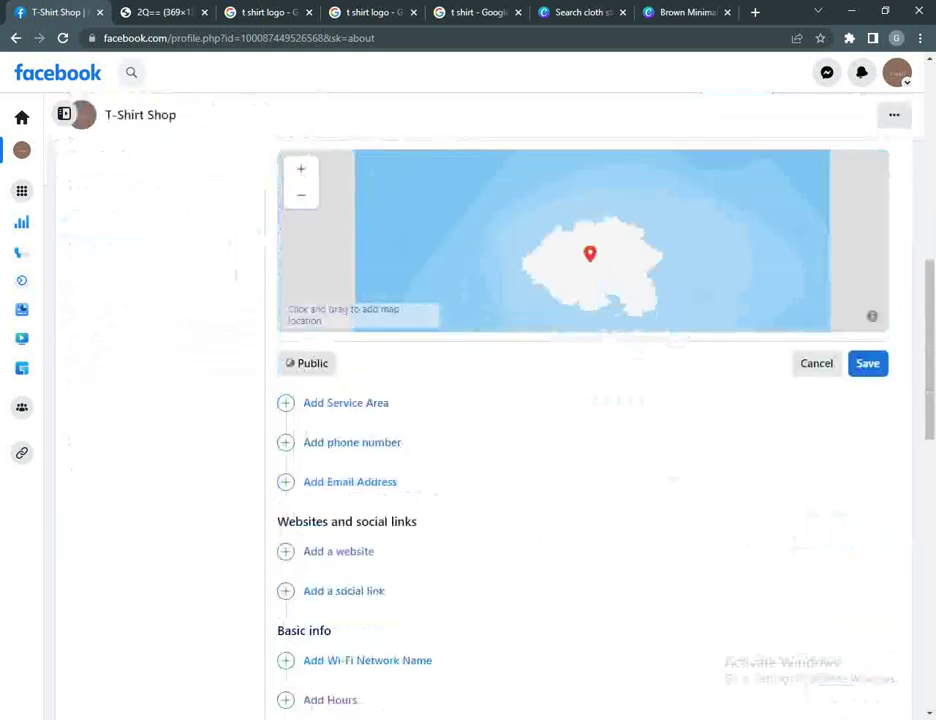
pyautogui.scroll(-2, 583, 400)
# Step: Pan the location map so the pin sits in central Dhaka, then save the address
pyautogui.scroll(4, 583, 400)
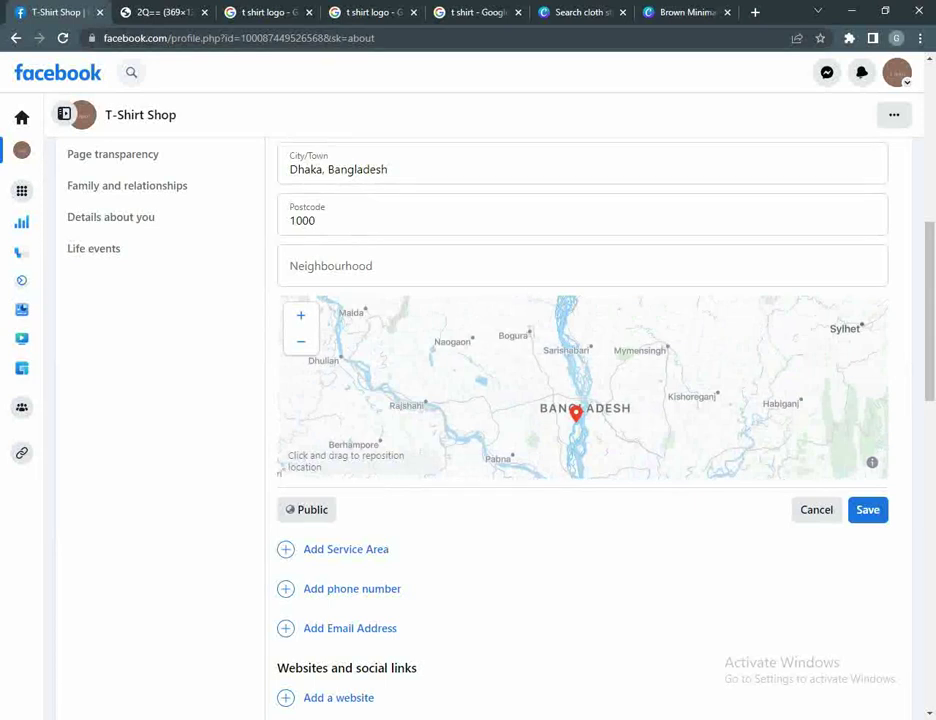
pyautogui.moveTo(590, 380)
pyautogui.mouseDown()
pyautogui.moveTo(648, 416)
pyautogui.moveTo(660, 403)
pyautogui.moveTo(635, 384)
pyautogui.moveTo(580, 374)
pyautogui.mouseUp()
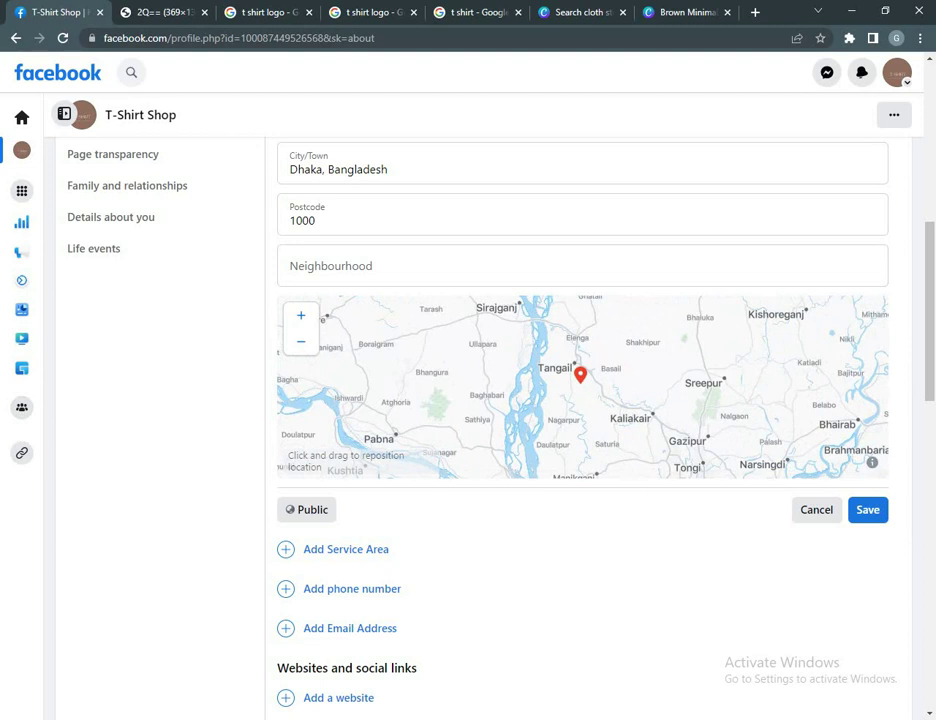
pyautogui.scroll(-3, 580, 374)
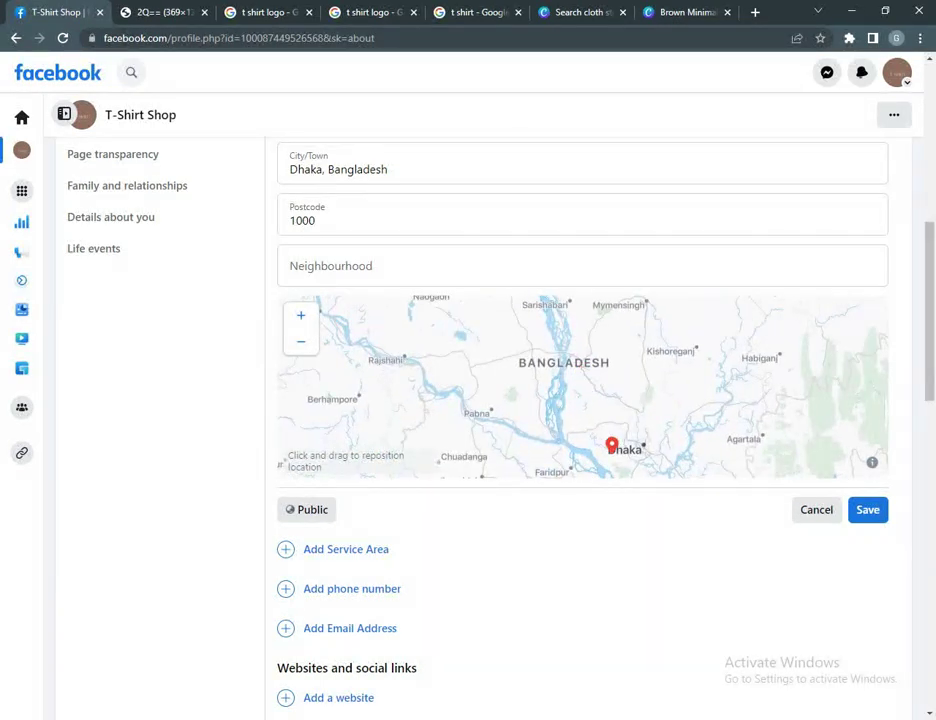
pyautogui.scroll(3, 580, 374)
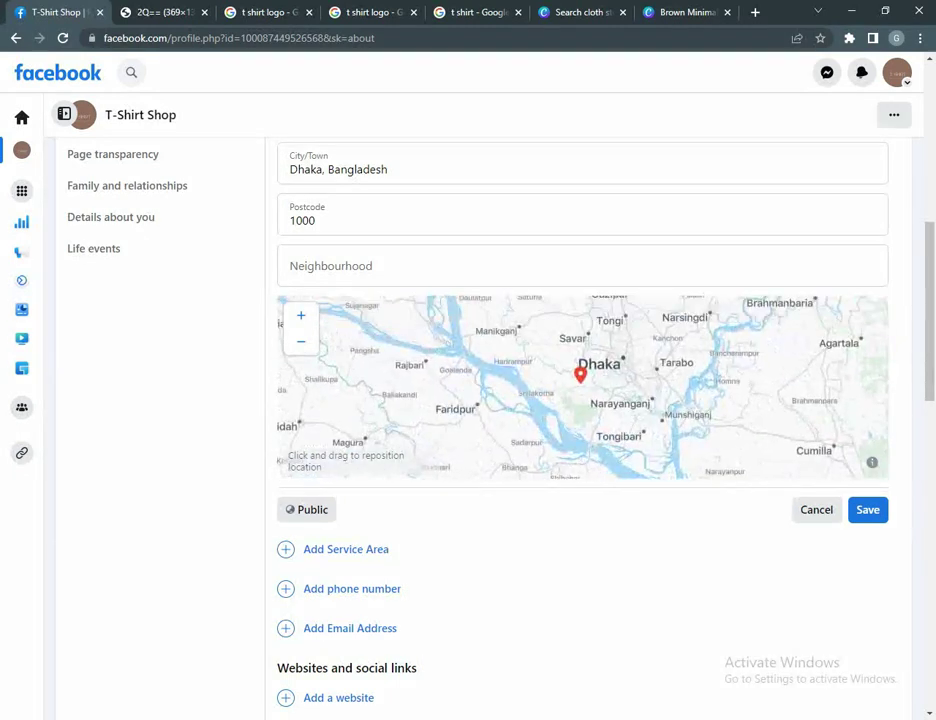
pyautogui.scroll(3, 580, 374)
pyautogui.moveTo(580, 374); pyautogui.dragTo(542, 438)
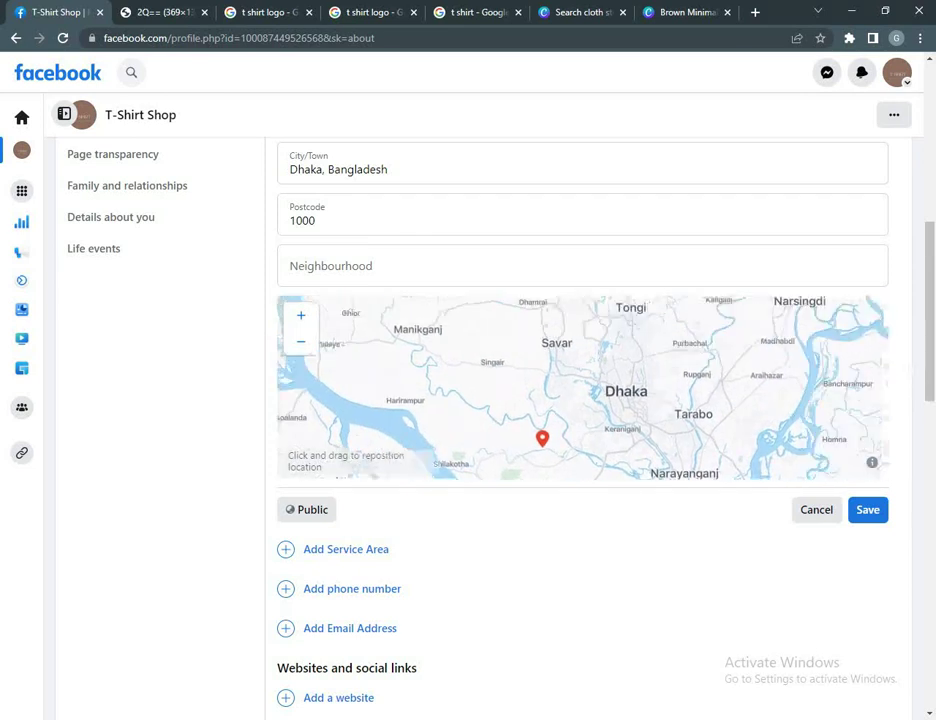
pyautogui.scroll(3, 580, 387)
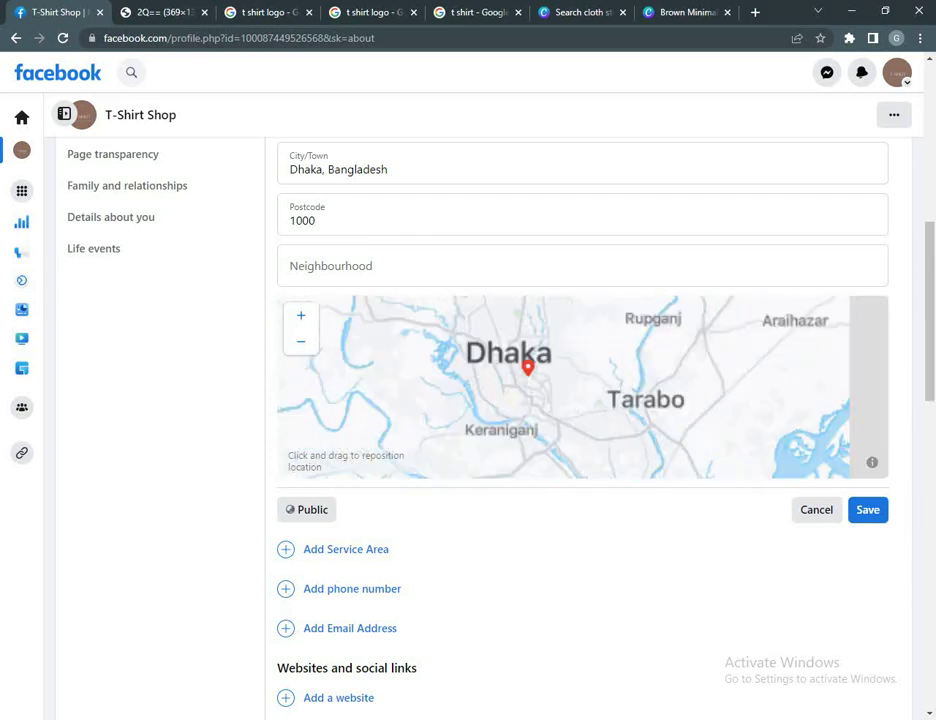
pyautogui.scroll(2, 580, 387)
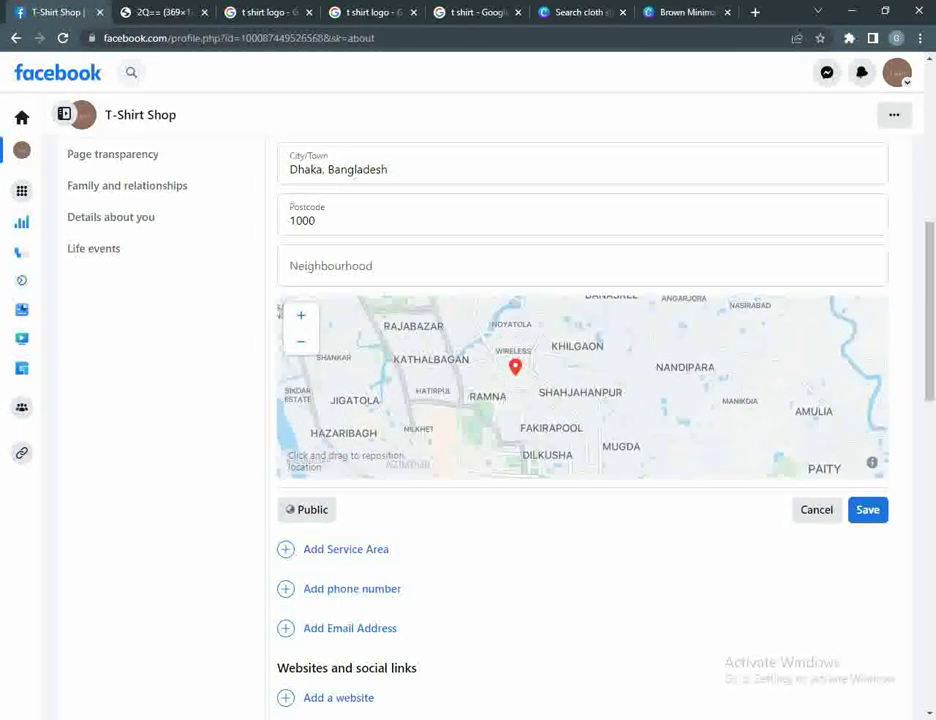
pyautogui.scroll(3, 580, 265)
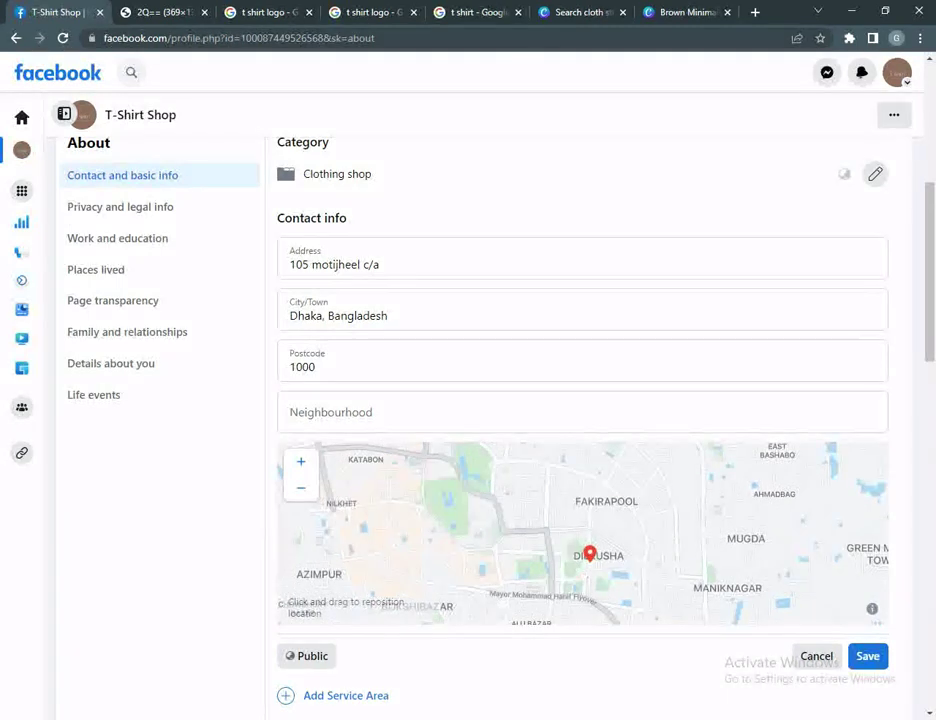
pyautogui.press('Return')
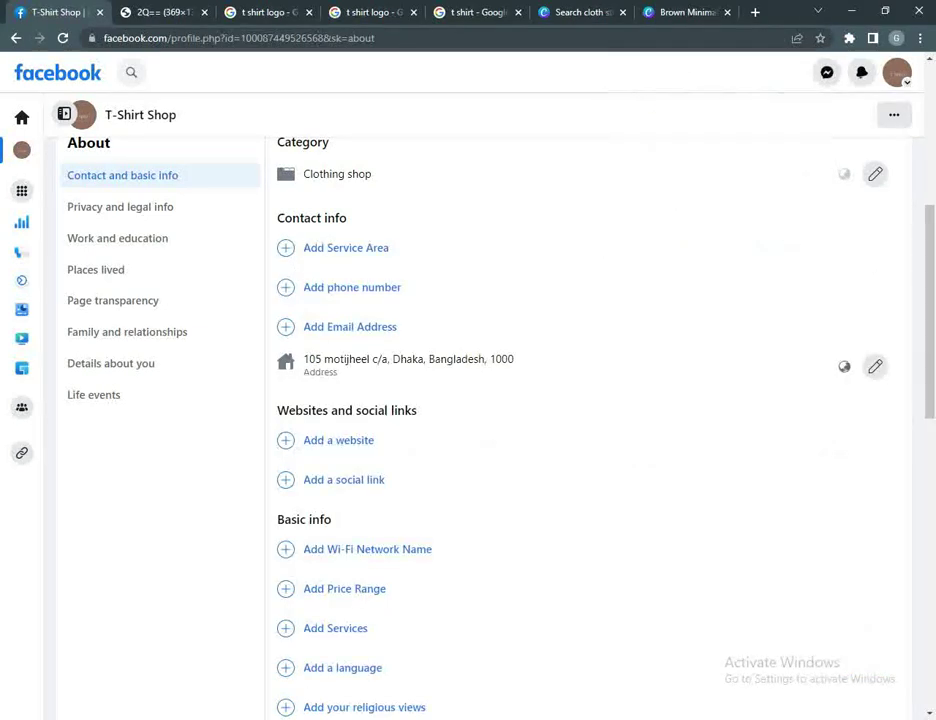
# Step: Discard an invalid first entry and save the shop's mobile number with the +88 country code
pyautogui.click(352, 287)
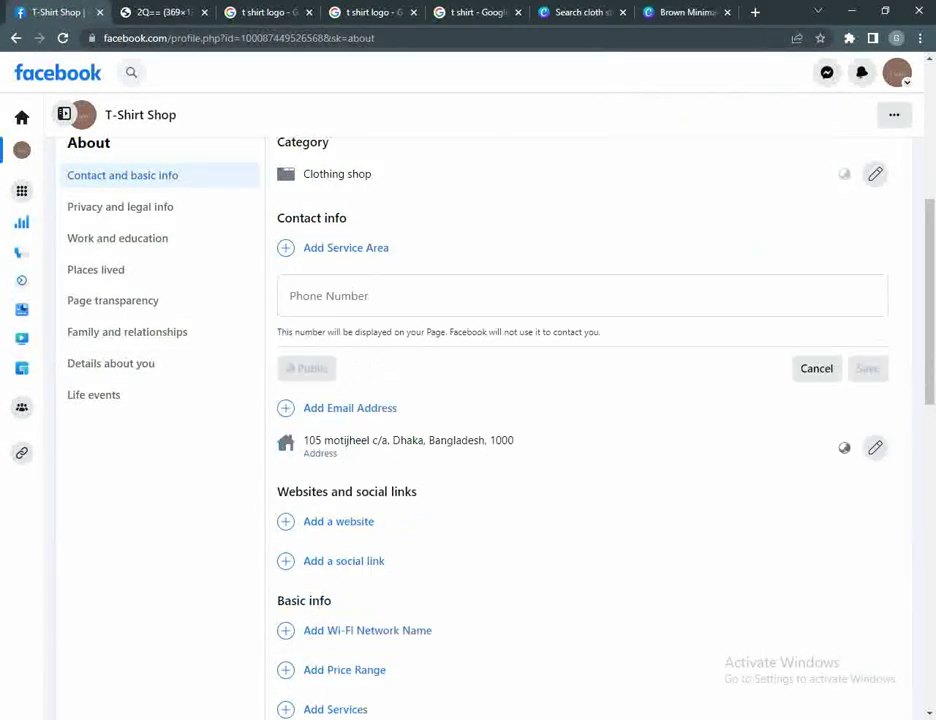
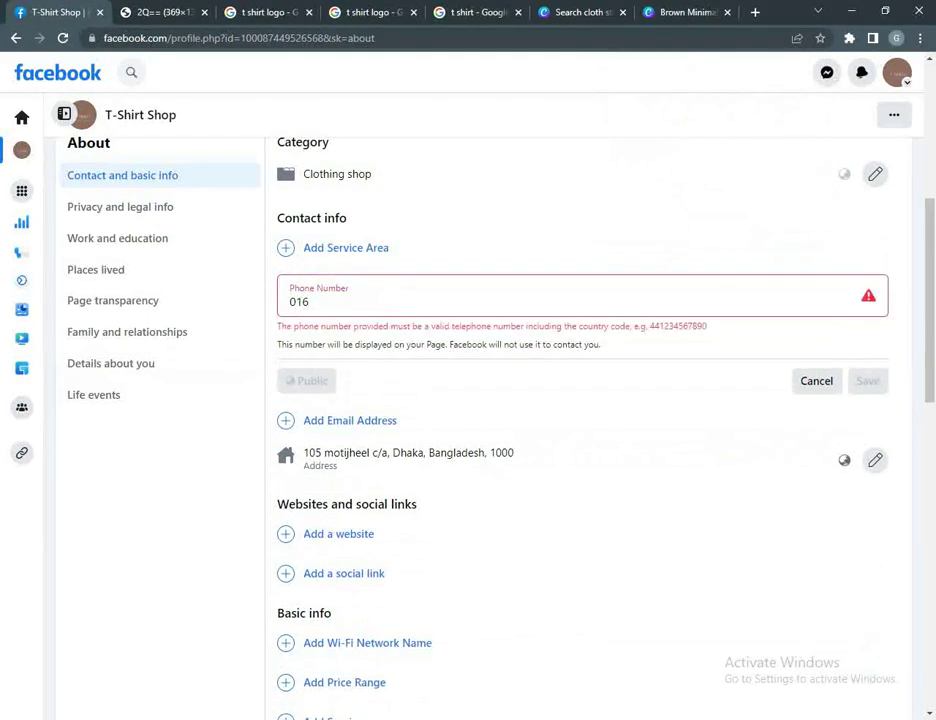
pyautogui.hotkey('ctrl', 'a')
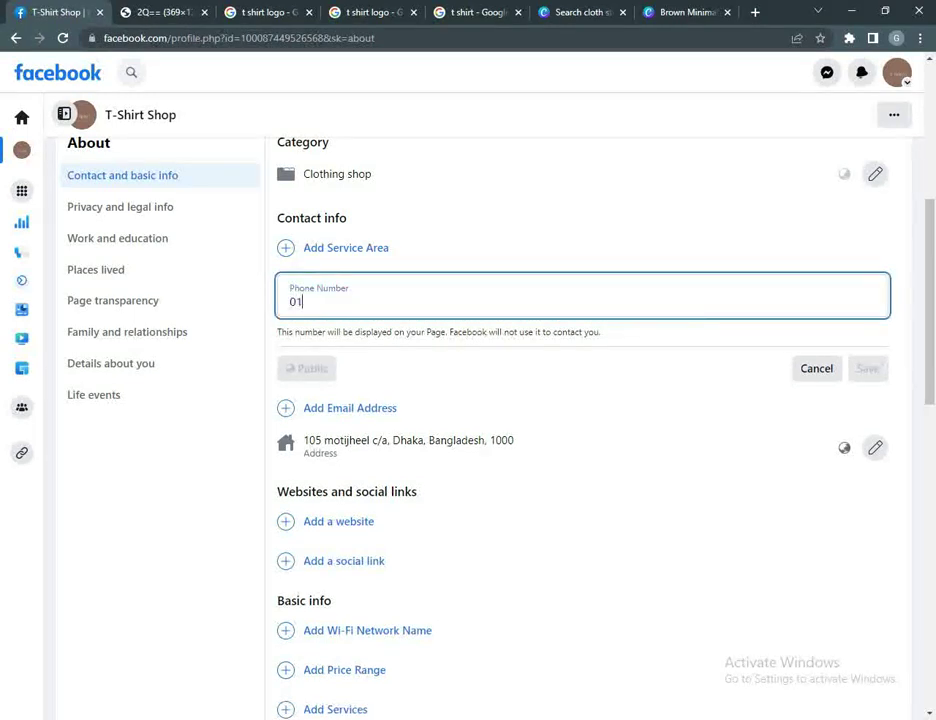
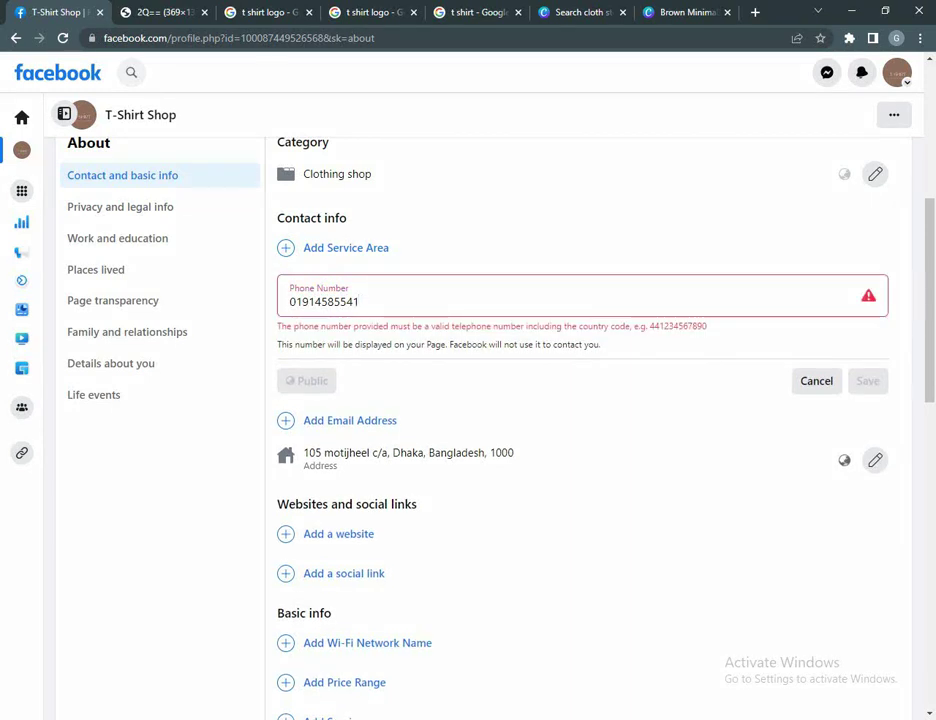
pyautogui.hotkey('ctrl', 'a')
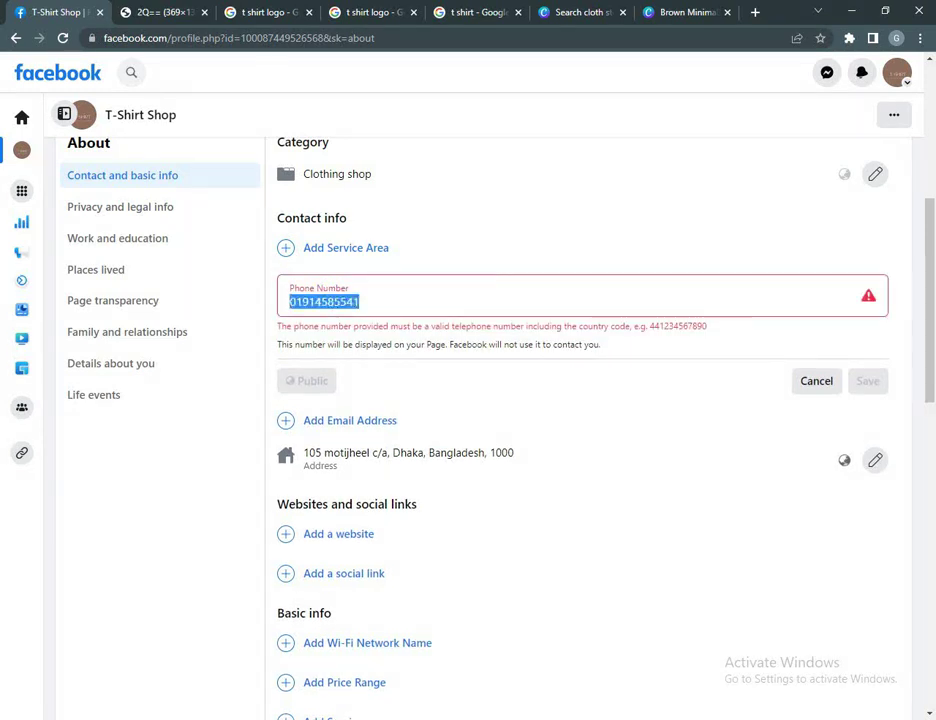
pyautogui.click(816, 381)
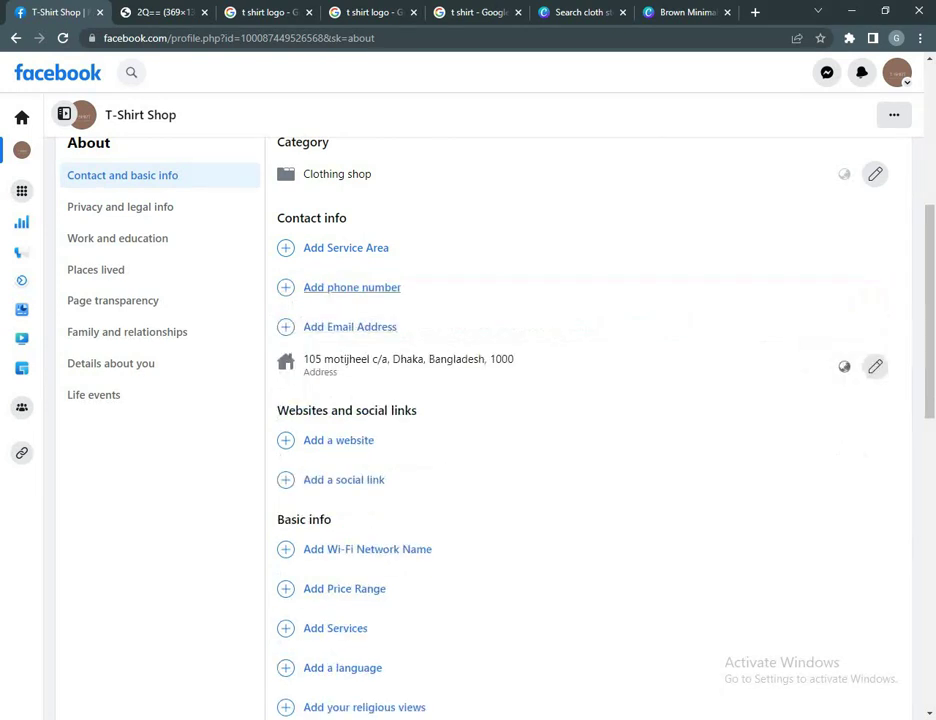
pyautogui.click(352, 287)
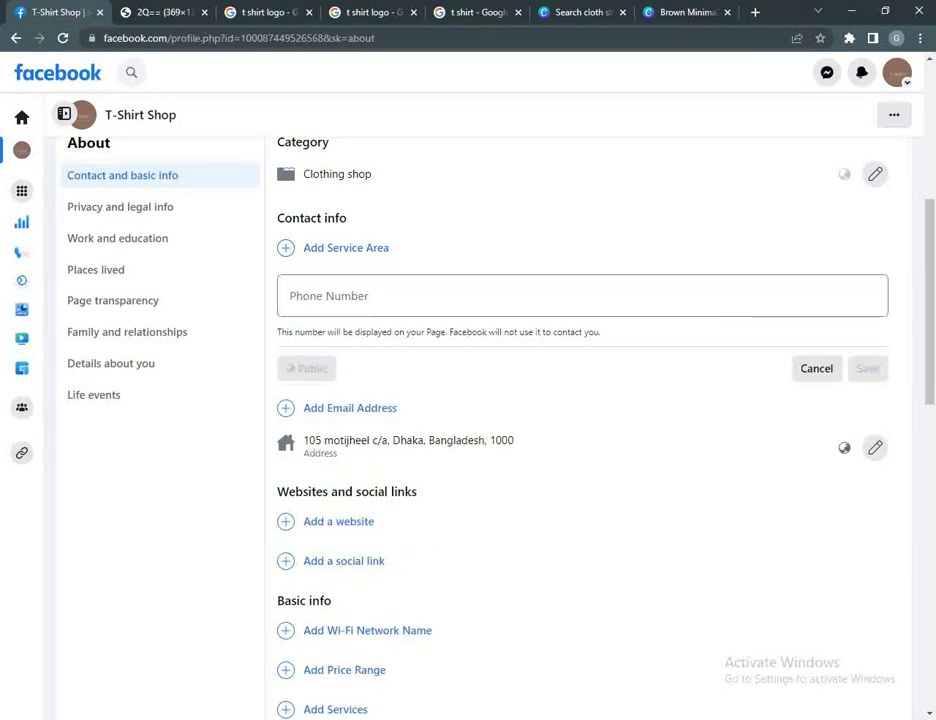
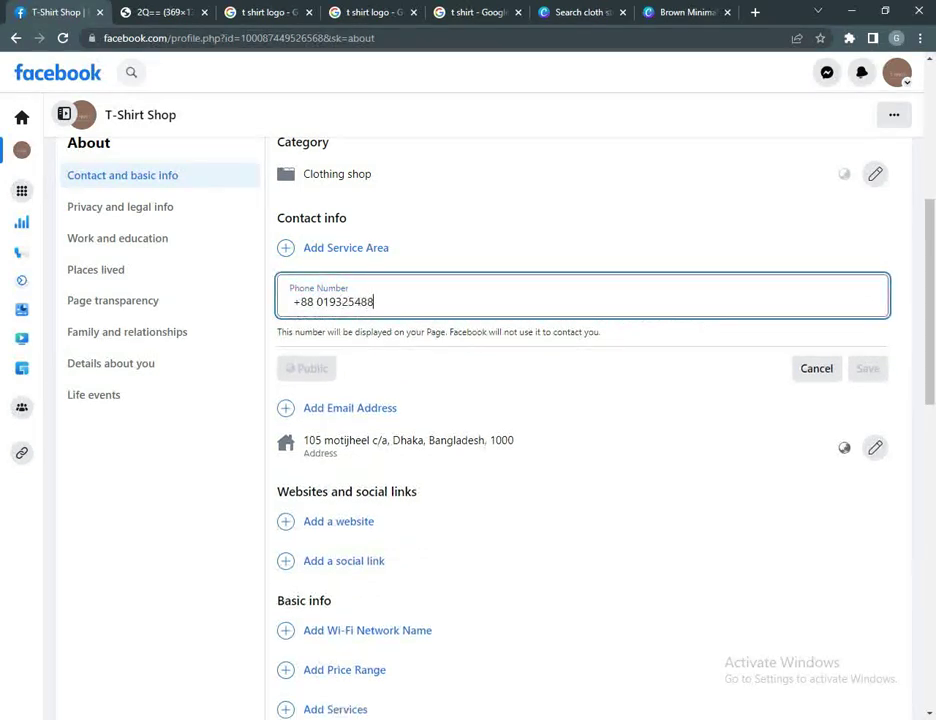
pyautogui.press('Return')
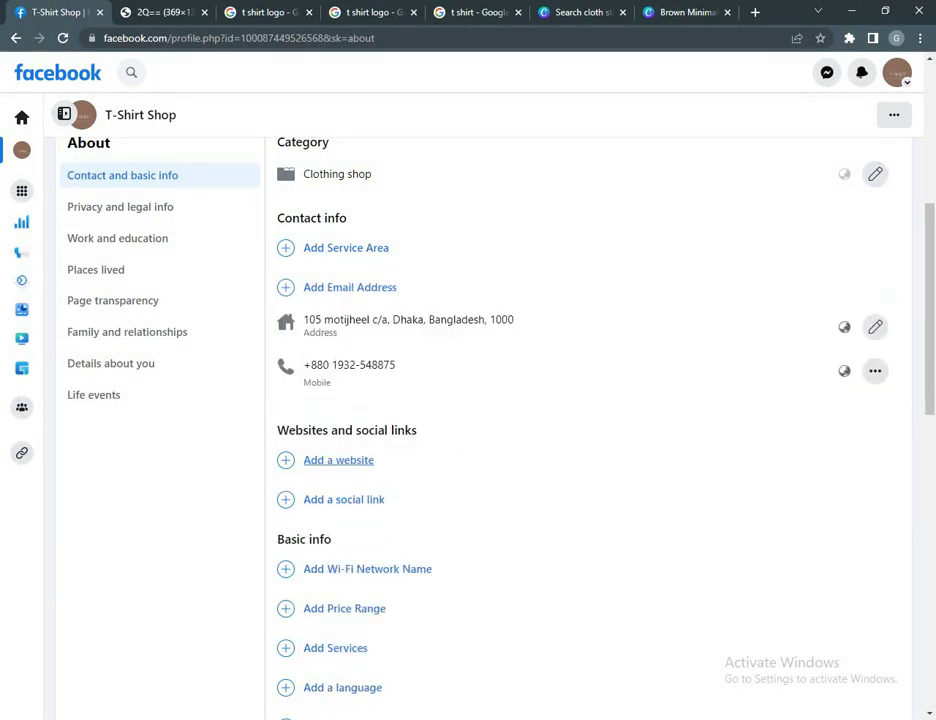
pyautogui.click(338, 460)
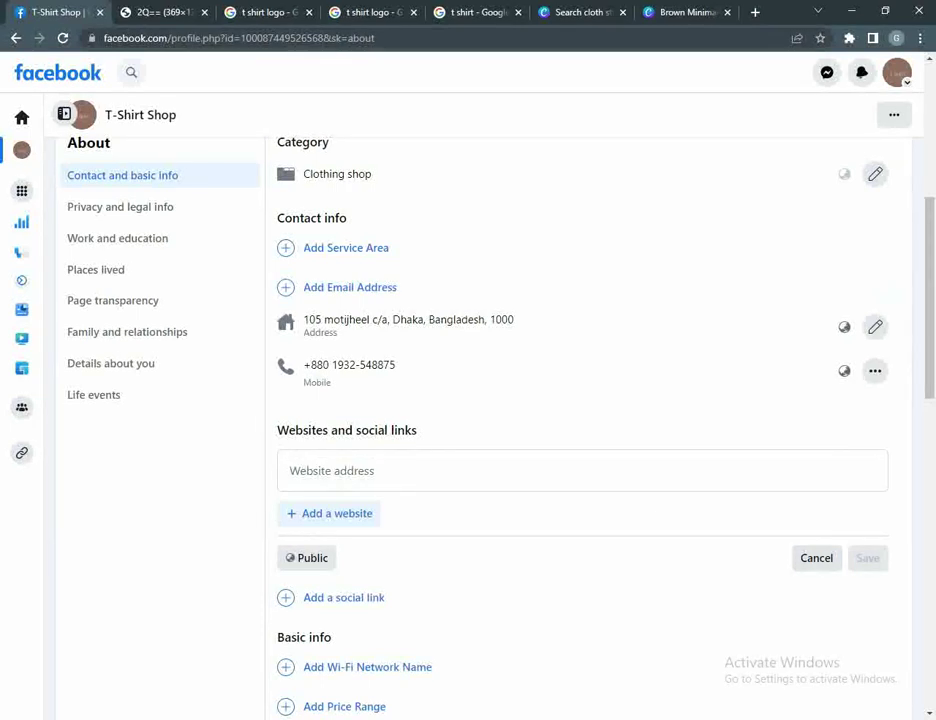
pyautogui.click(816, 558)
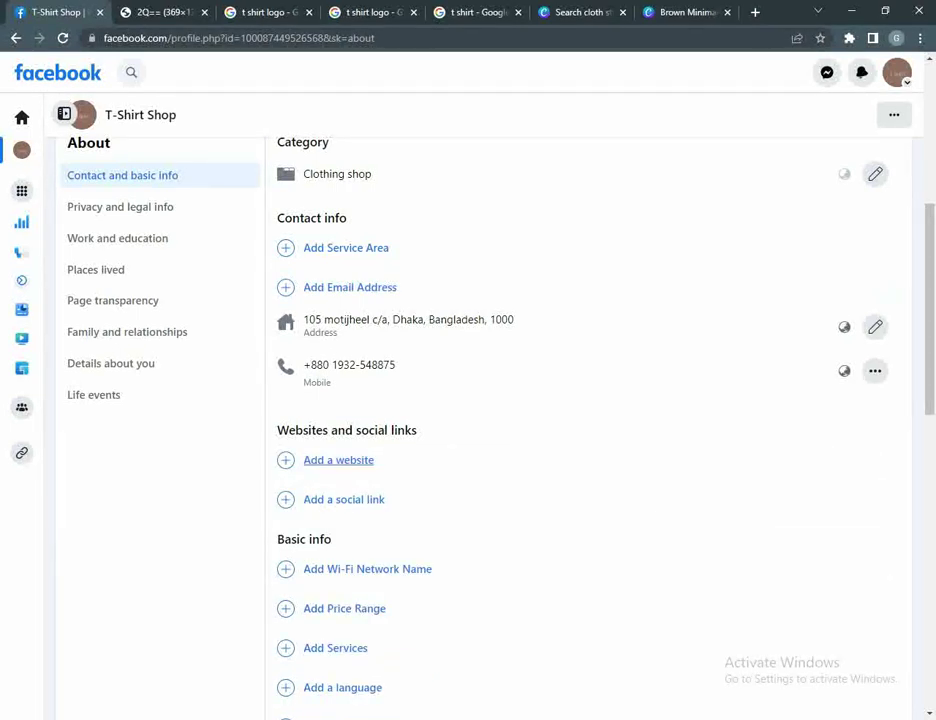
pyautogui.click(338, 460)
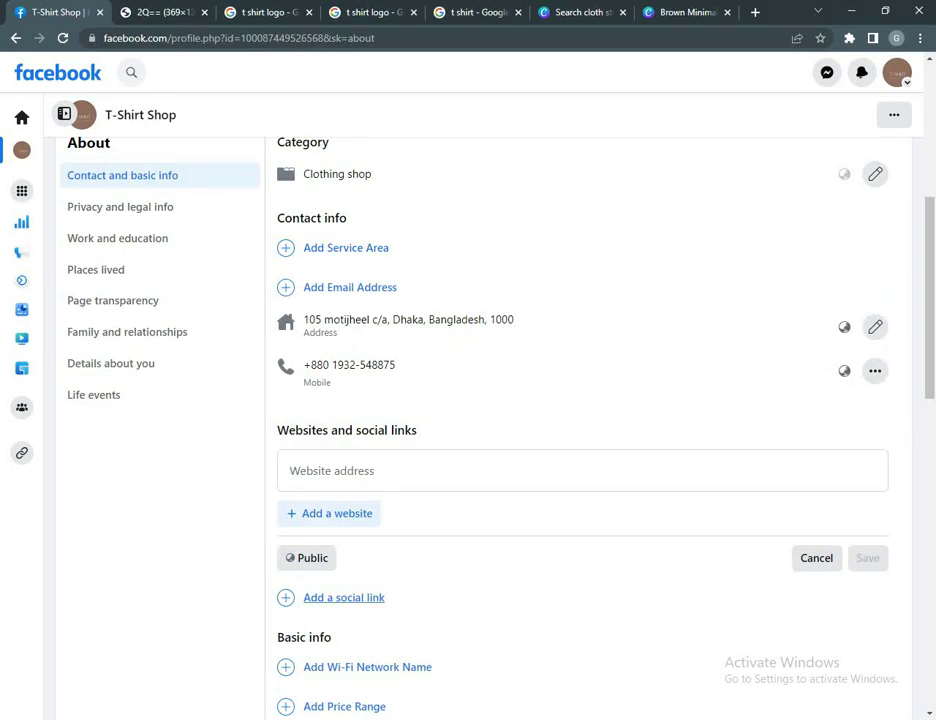
pyautogui.scroll(3, 343, 597)
pyautogui.scroll(-4, 343, 597)
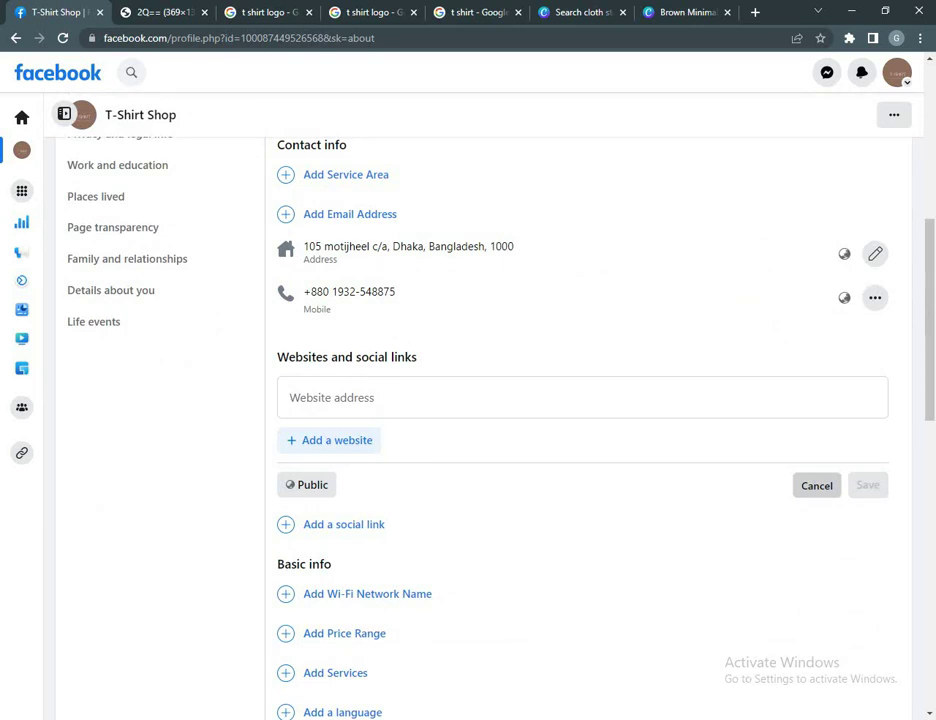
pyautogui.press('Escape')
pyautogui.scroll(3, 588, 420)
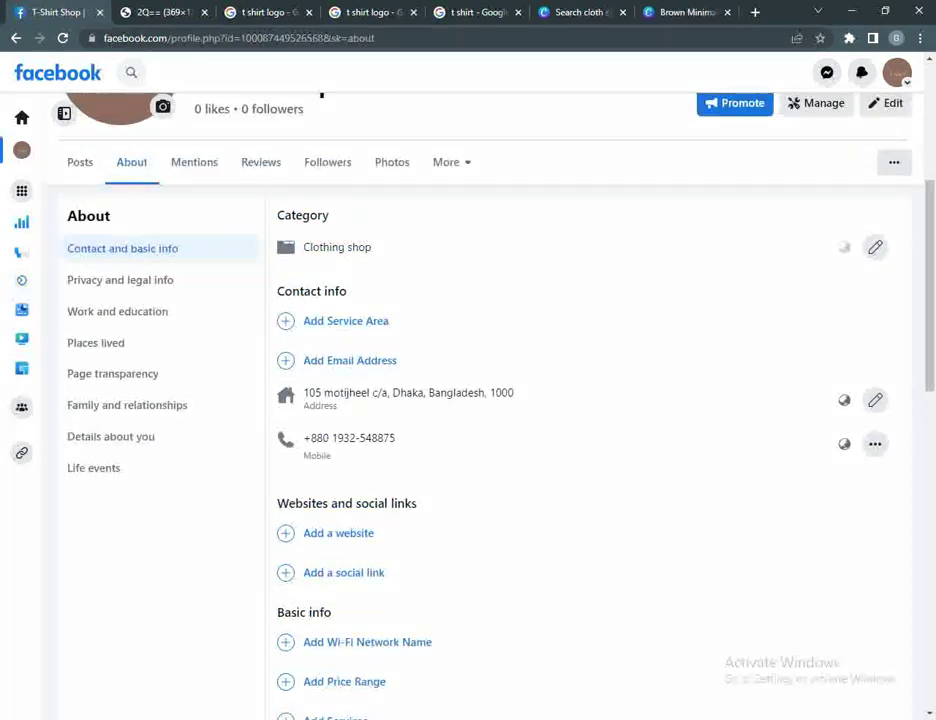
# Step: Return from About to the T-Shirt Shop Page's Posts tab and reload the page
pyautogui.scroll(-6, 588, 400)
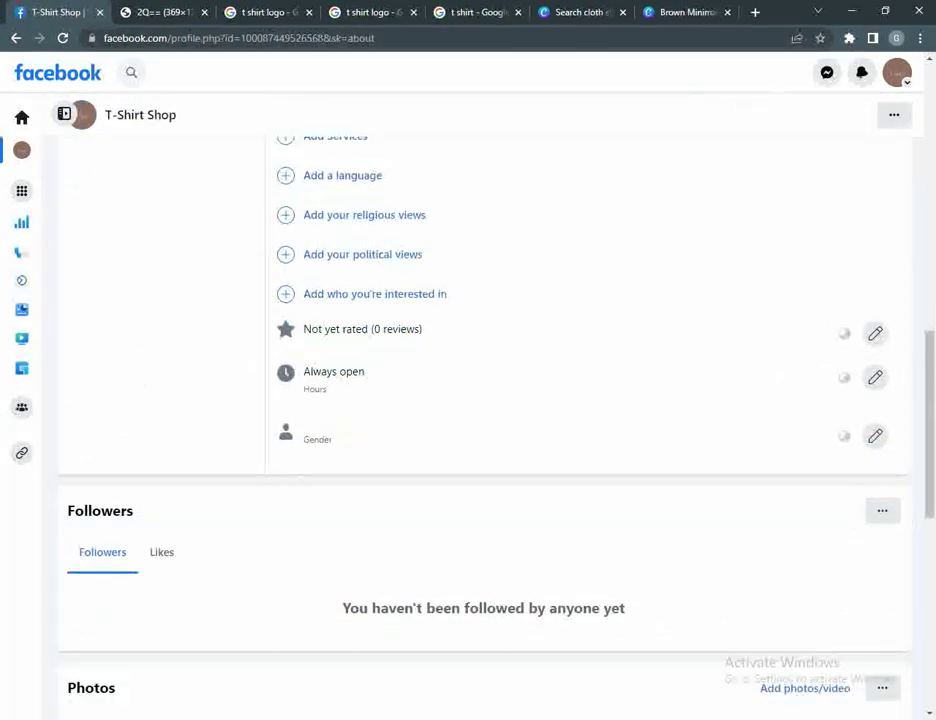
pyautogui.scroll(1, 483, 420)
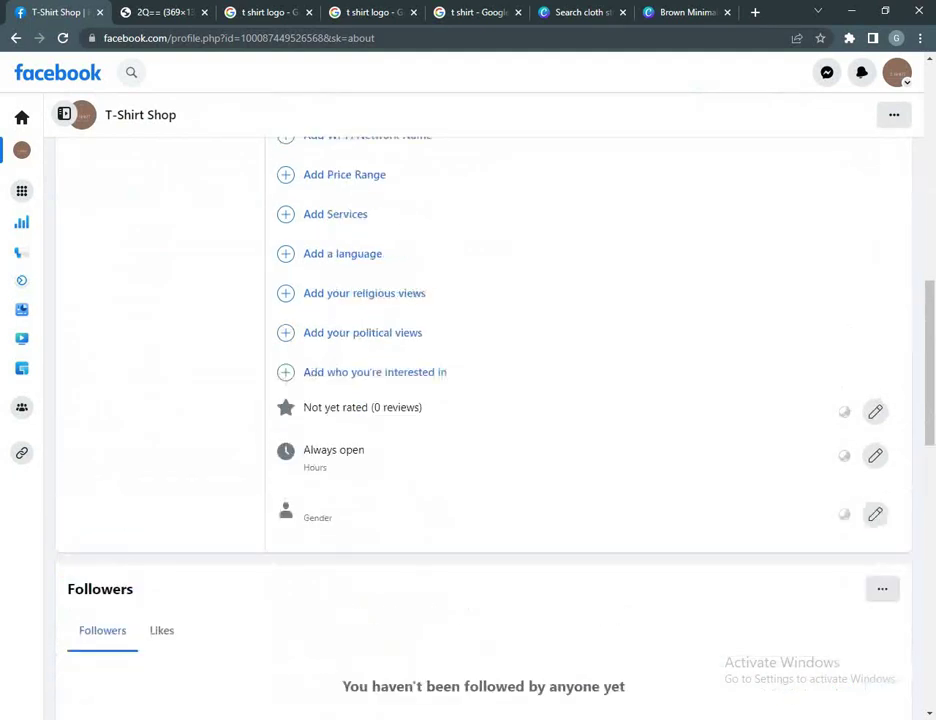
pyautogui.scroll(10, 483, 400)
pyautogui.scroll(-12, 483, 400)
pyautogui.scroll(10, 483, 400)
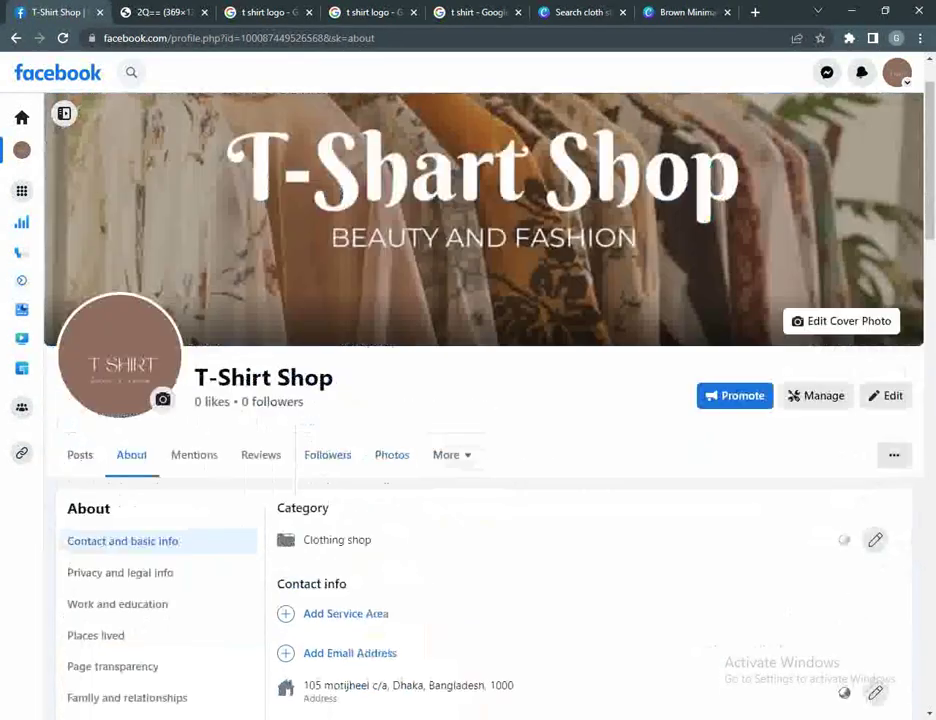
pyautogui.scroll(-2, 483, 400)
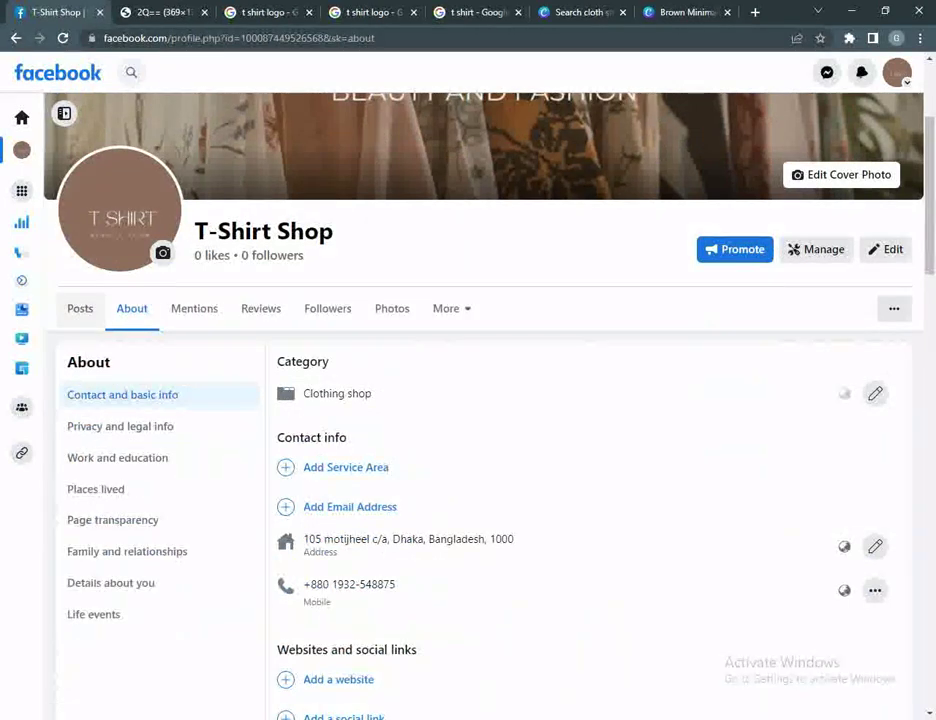
pyautogui.click(80, 308)
pyautogui.click(213, 38)
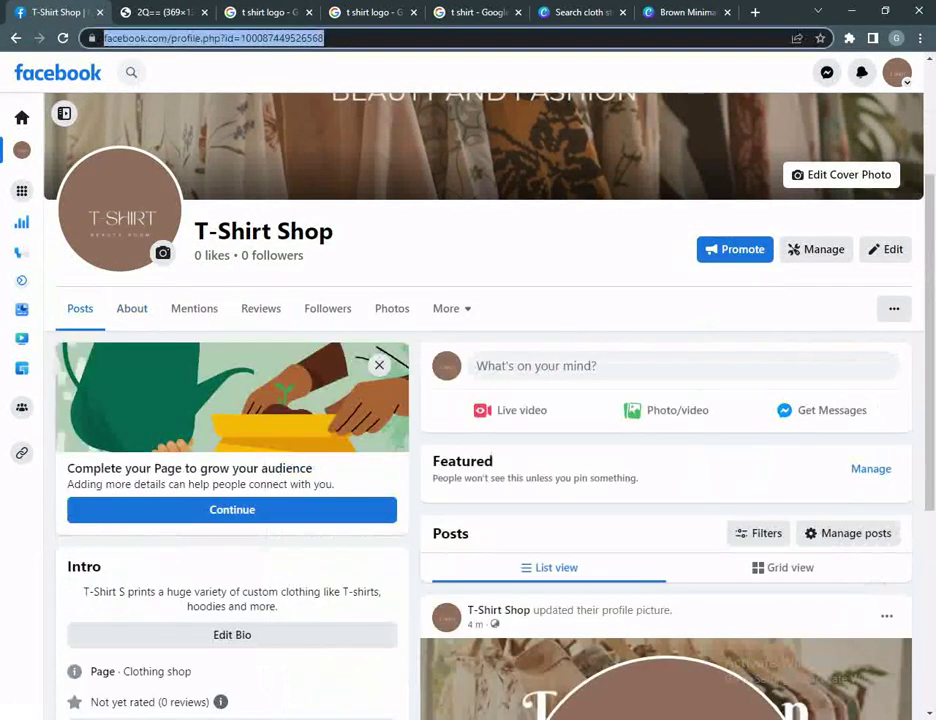
pyautogui.press('Return')
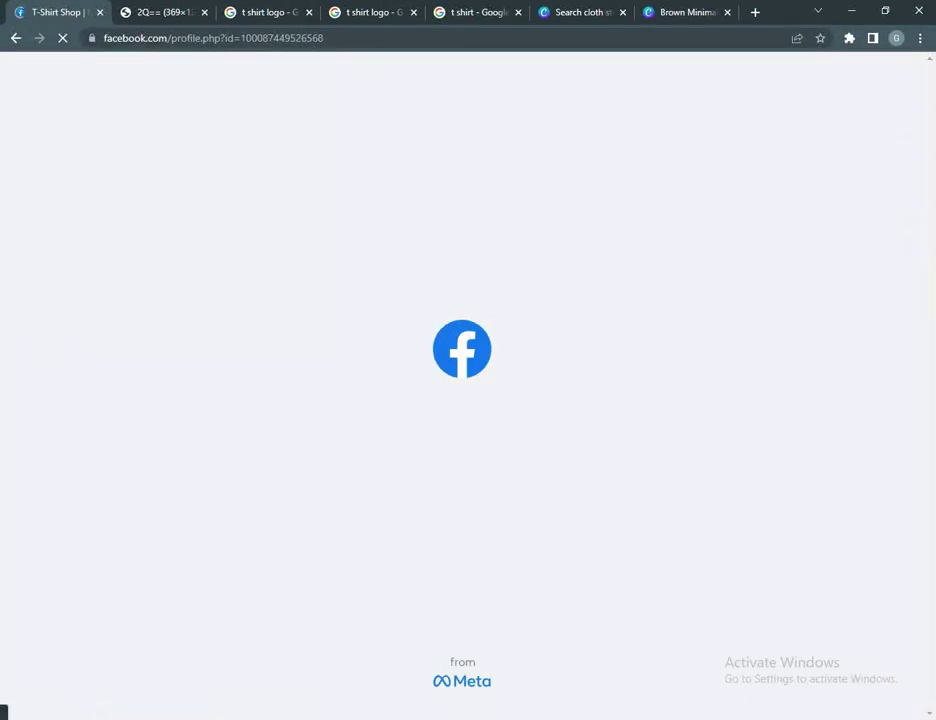
# Step: Hide the profile picture update post from the Page's timeline
pyautogui.scroll(-2, 615, 400)
pyautogui.scroll(-3, 615, 400)
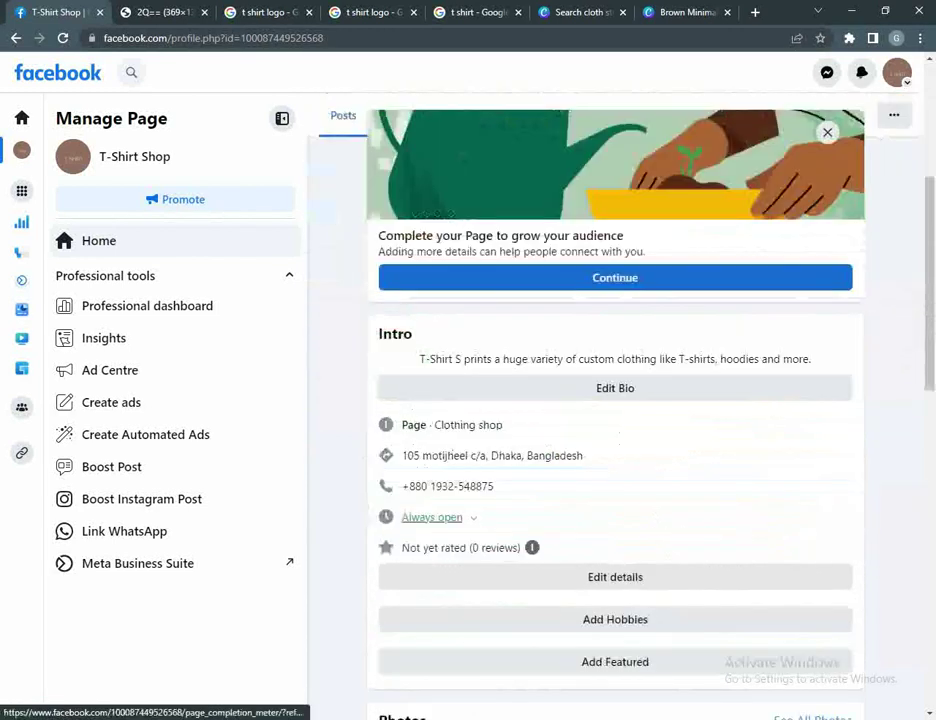
pyautogui.scroll(2, 615, 400)
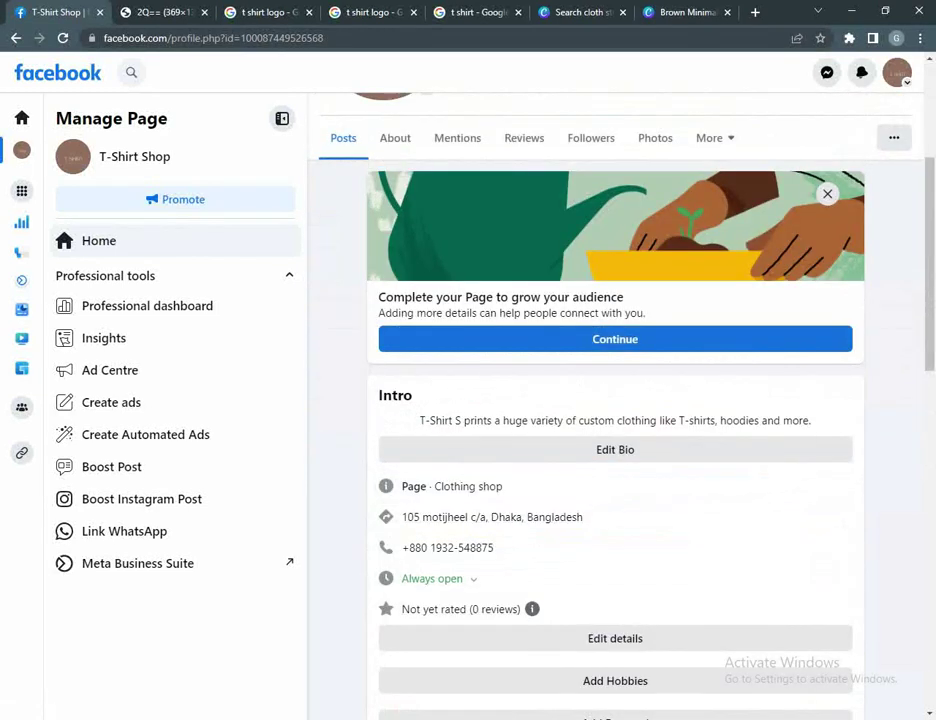
pyautogui.scroll(-2, 615, 400)
pyautogui.scroll(-5, 615, 400)
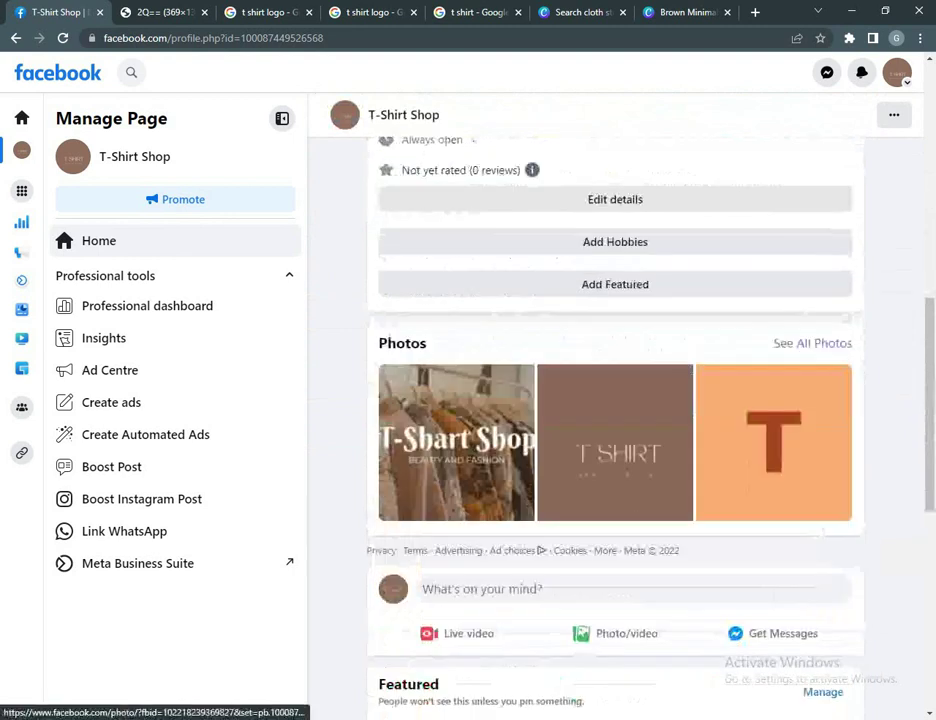
pyautogui.scroll(-2, 615, 400)
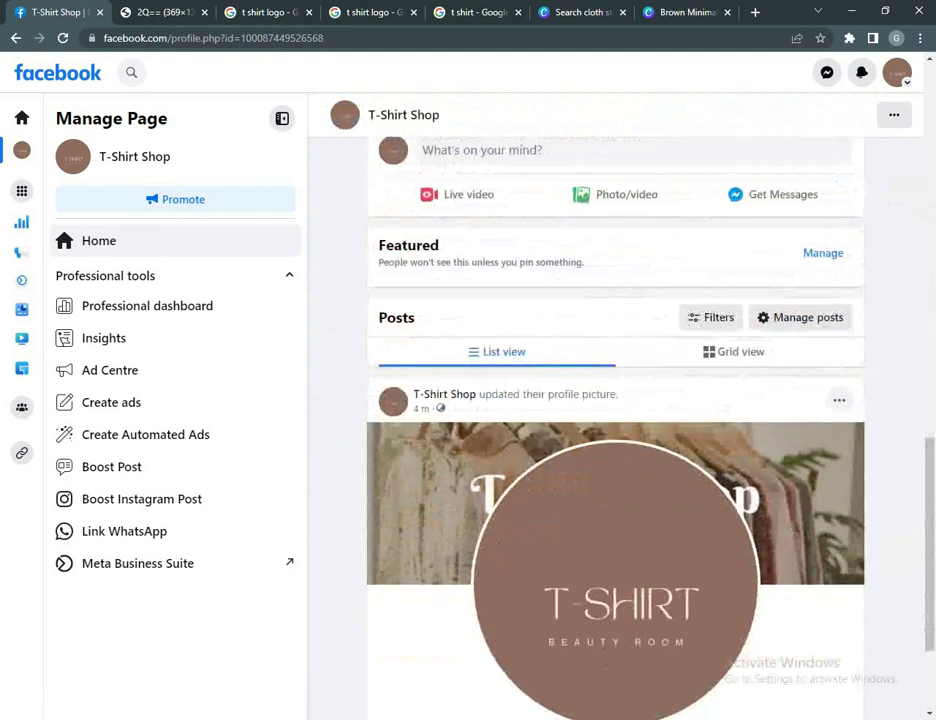
pyautogui.click(839, 400)
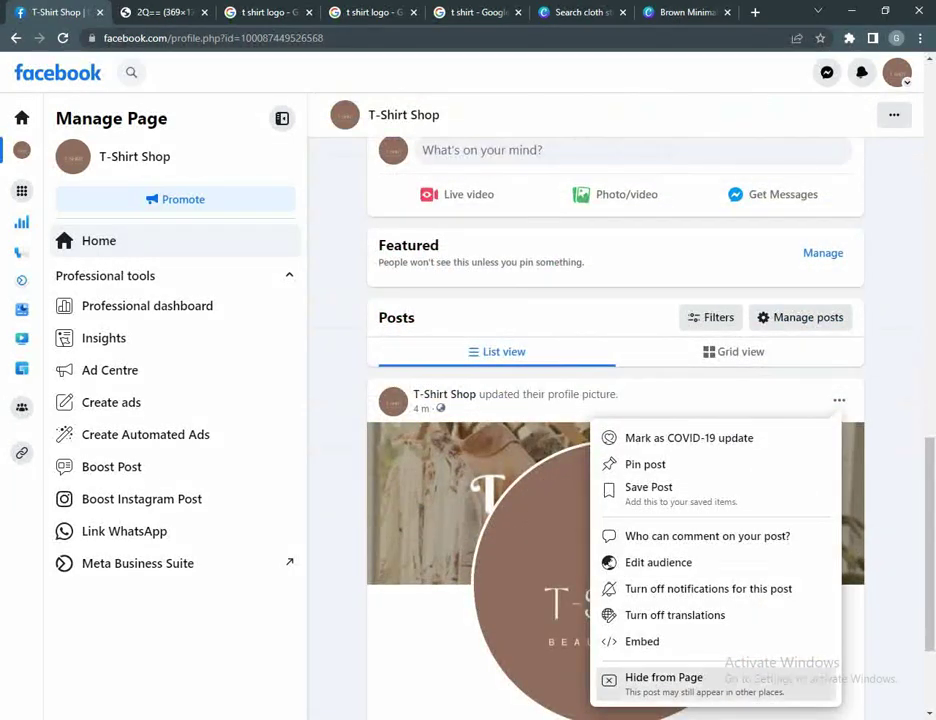
pyautogui.click(664, 678)
# Step: Look through the Page's Mentions and Photos sections, then return to the main posts view
pyautogui.scroll(5, 615, 400)
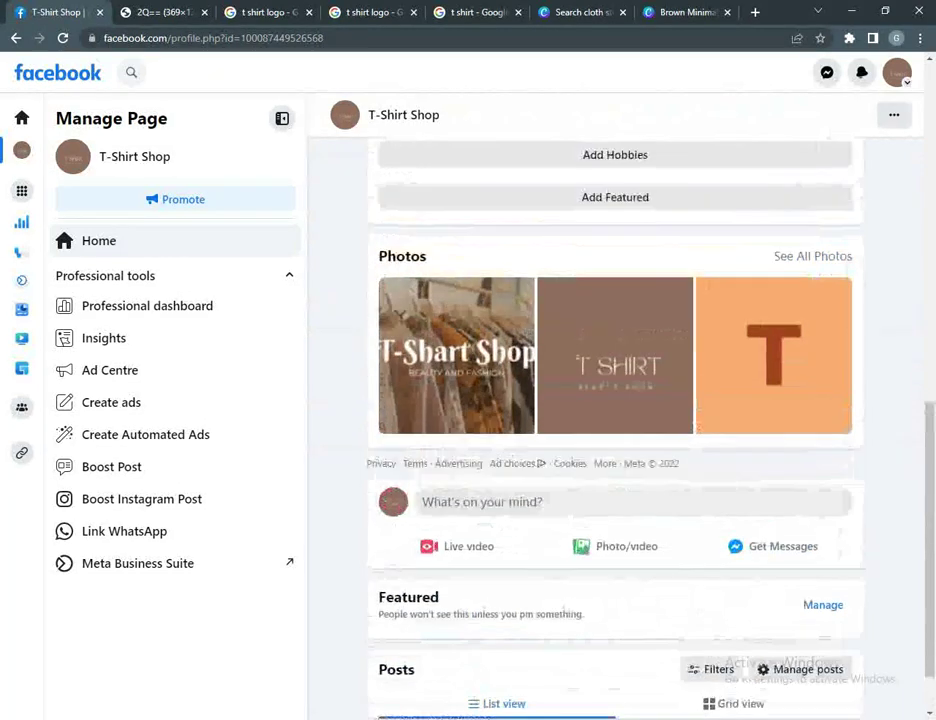
pyautogui.scroll(3, 457, 270)
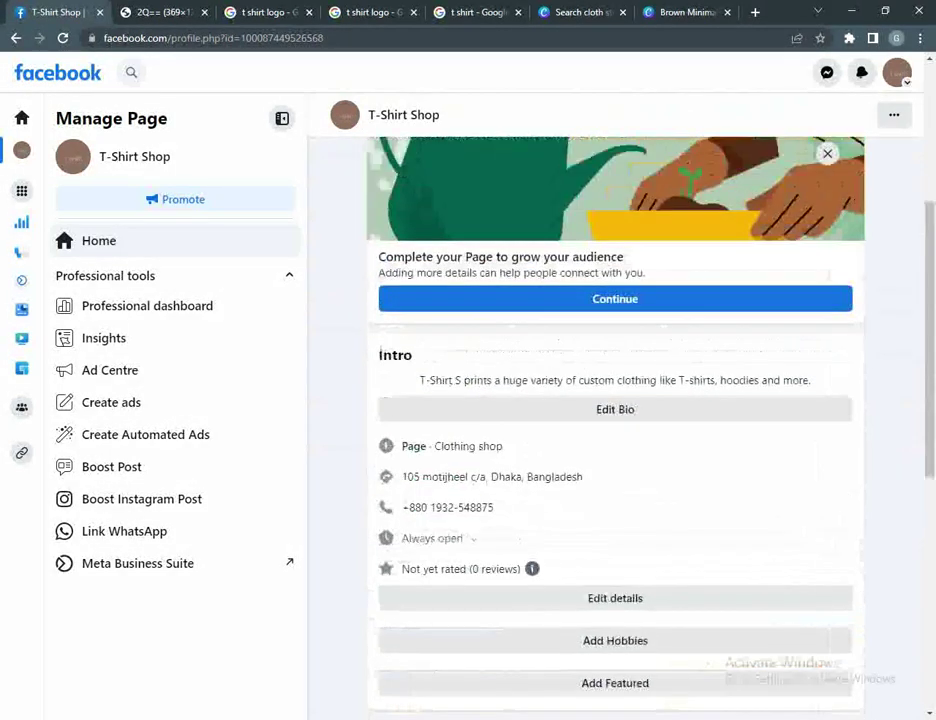
pyautogui.click(457, 270)
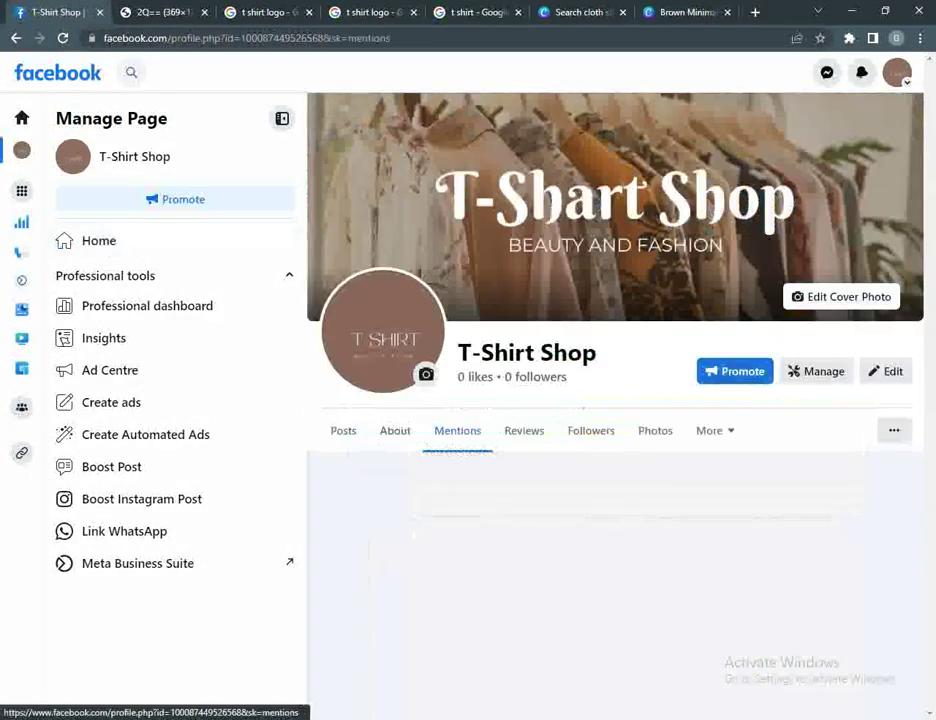
pyautogui.click(655, 430)
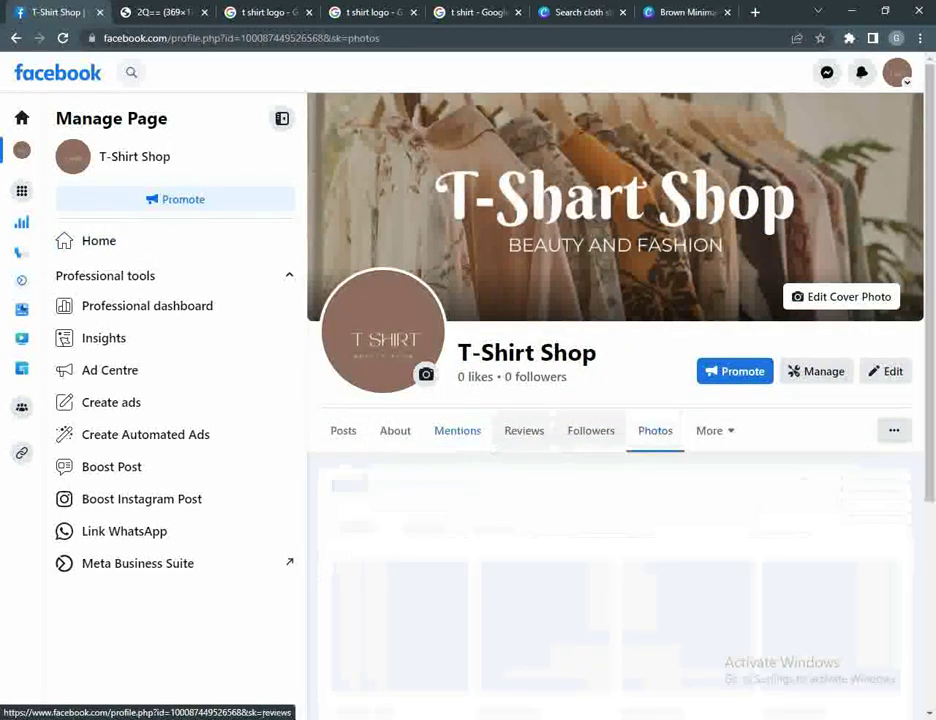
pyautogui.click(343, 430)
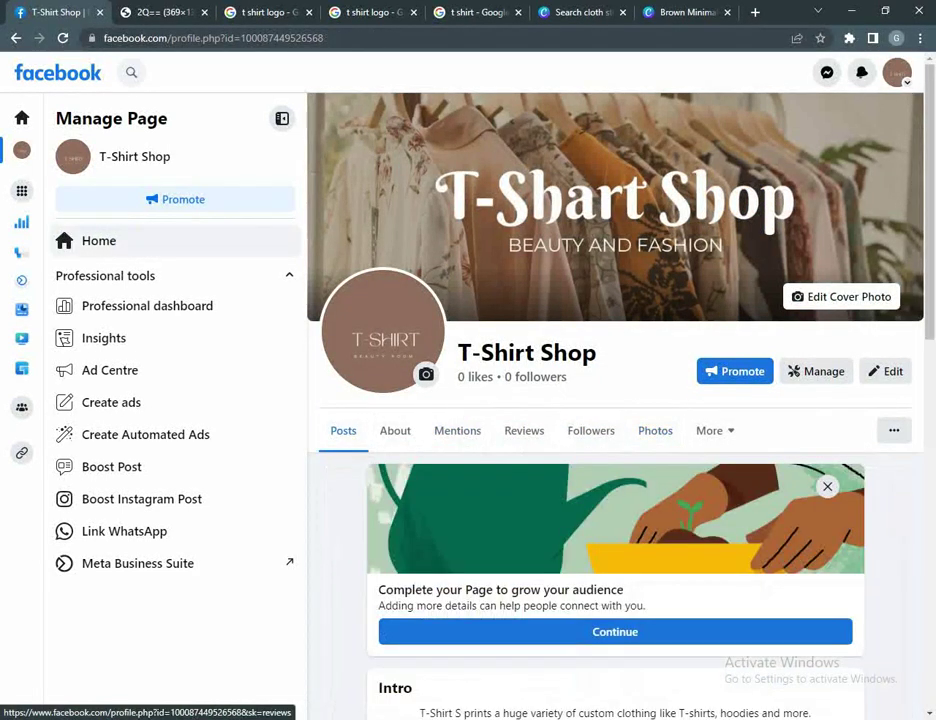
# Step: Start a new post and confirm Public as the default audience
pyautogui.scroll(-3, 615, 500)
pyautogui.scroll(-6, 615, 400)
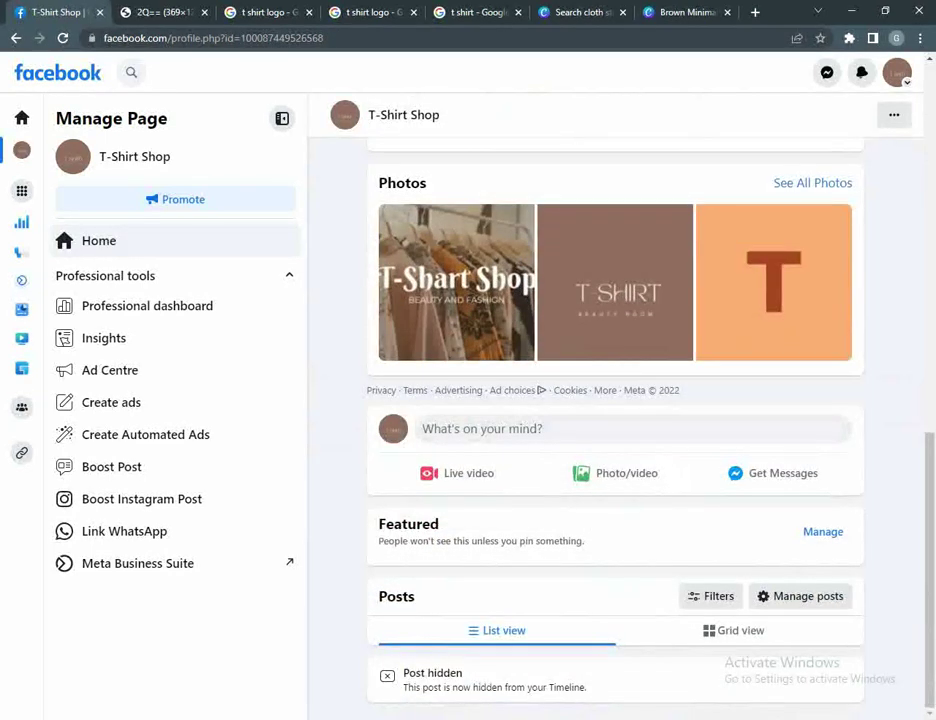
pyautogui.click(482, 428)
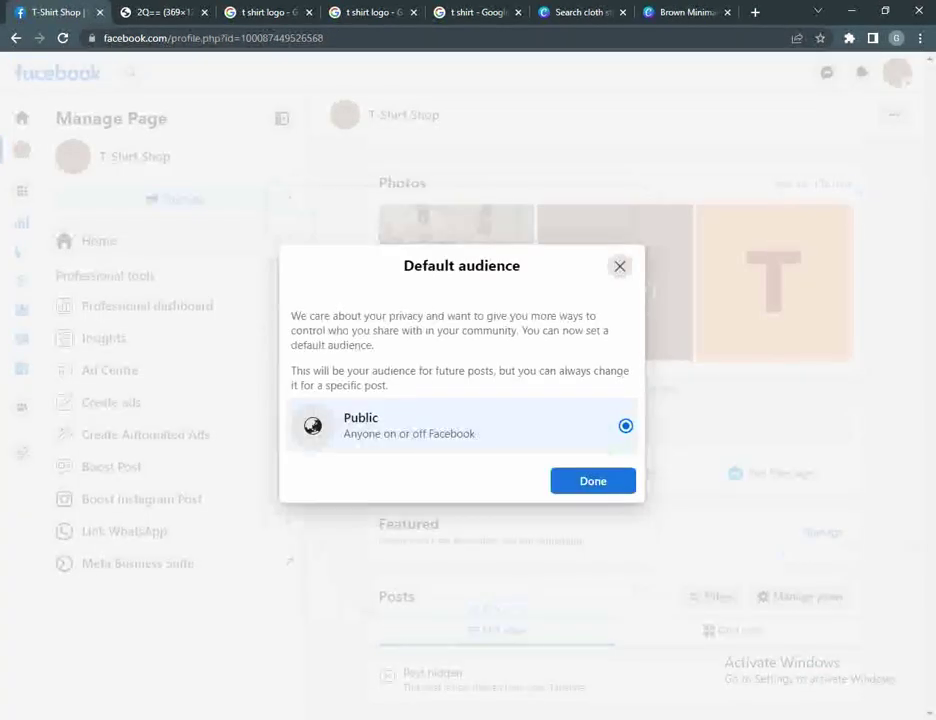
pyautogui.click(593, 481)
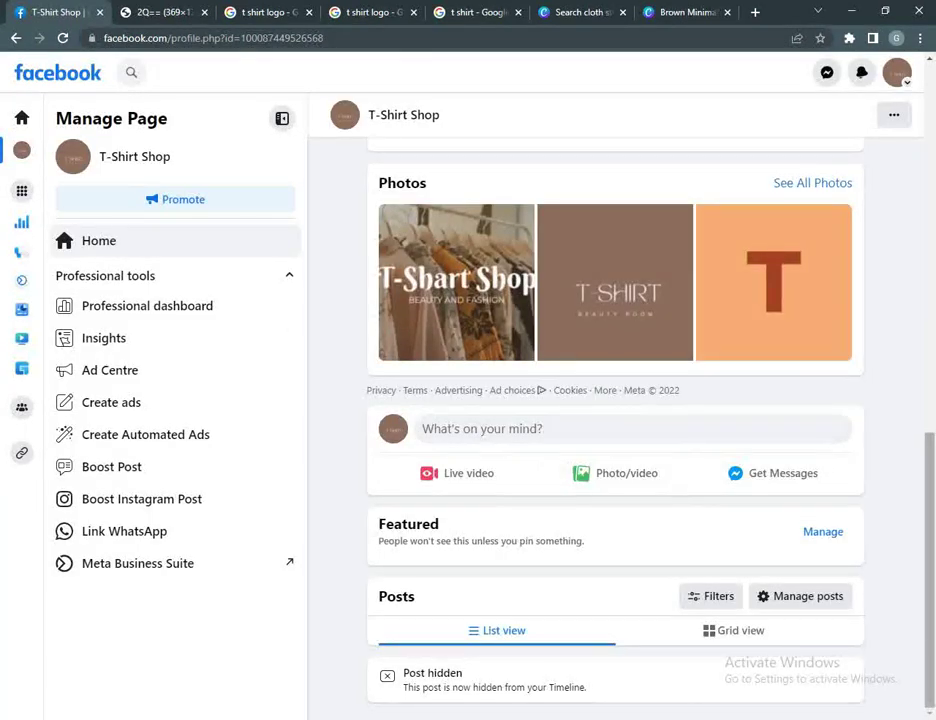
pyautogui.scroll(4, 615, 420)
pyautogui.scroll(4, 615, 400)
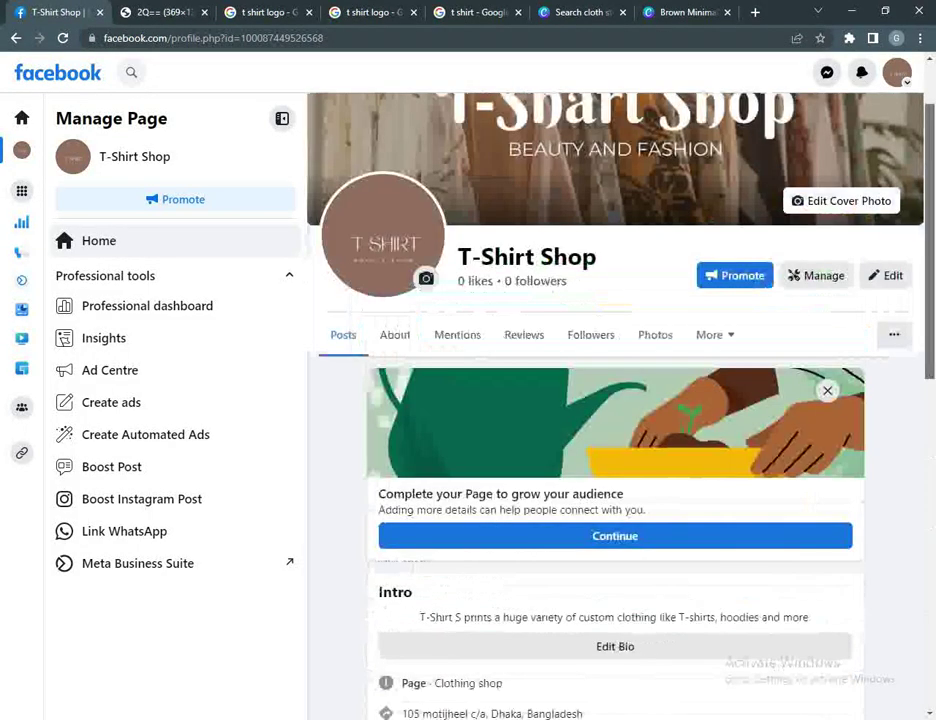
pyautogui.scroll(-1, 615, 400)
pyautogui.click(395, 275)
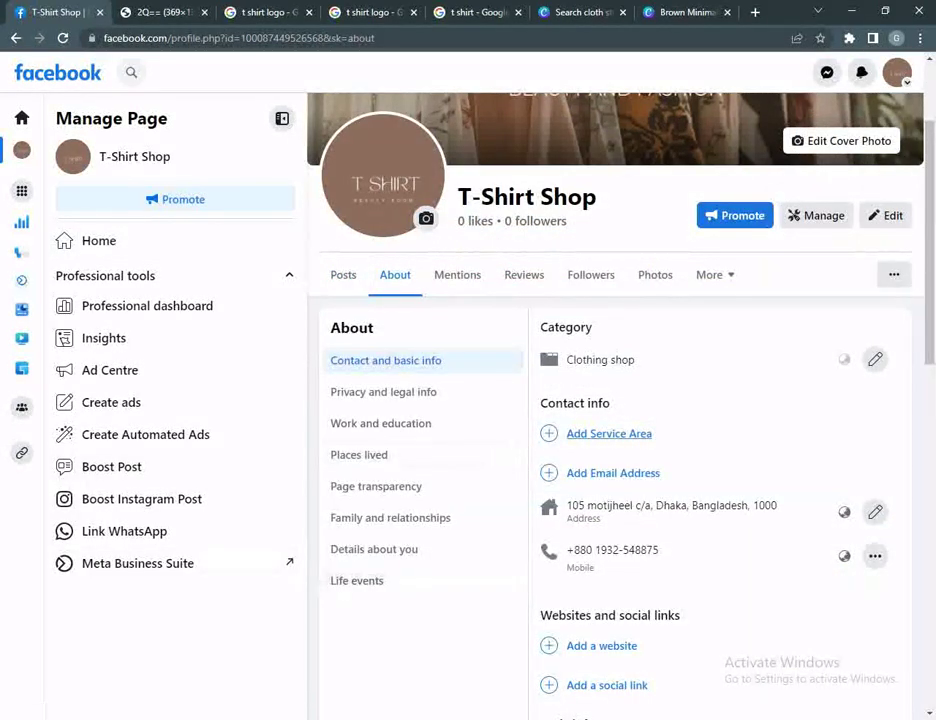
pyautogui.scroll(-1, 615, 400)
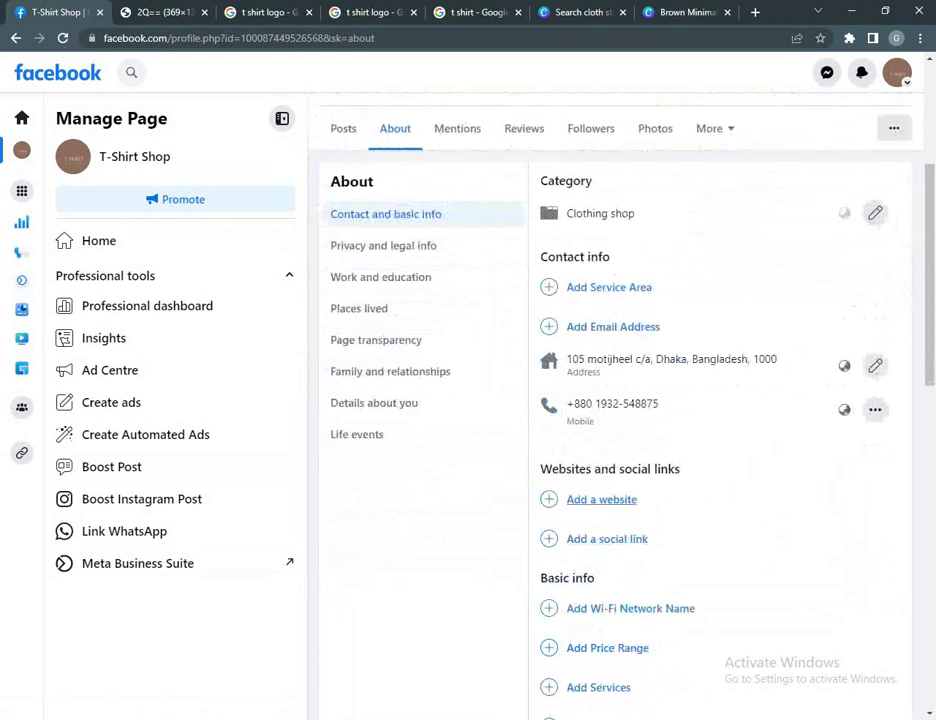
pyautogui.click(383, 245)
pyautogui.click(381, 277)
pyautogui.click(359, 308)
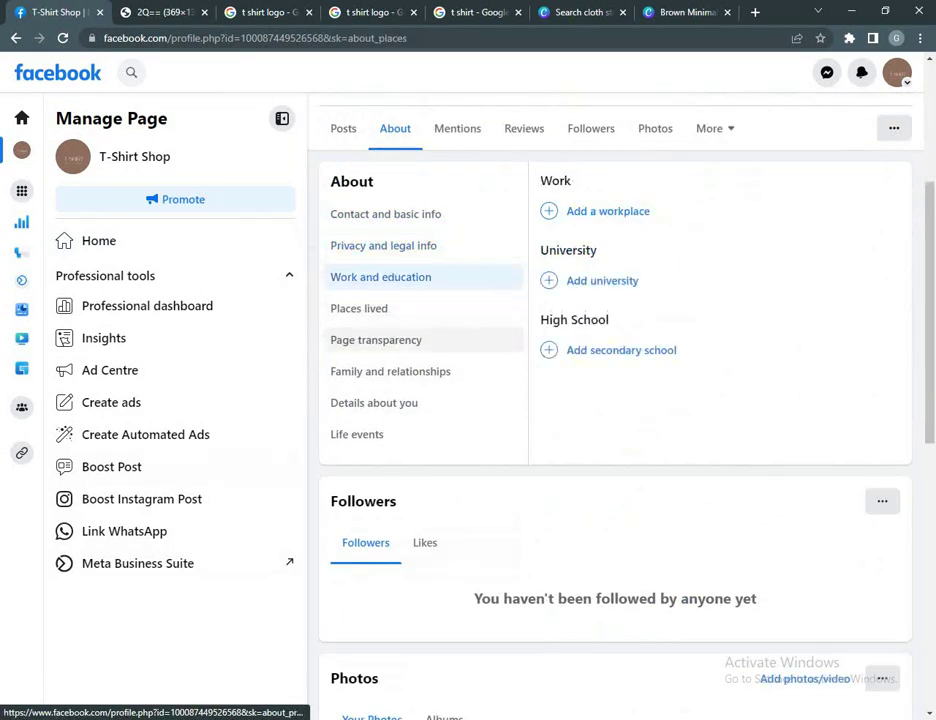
pyautogui.click(376, 340)
pyautogui.click(357, 434)
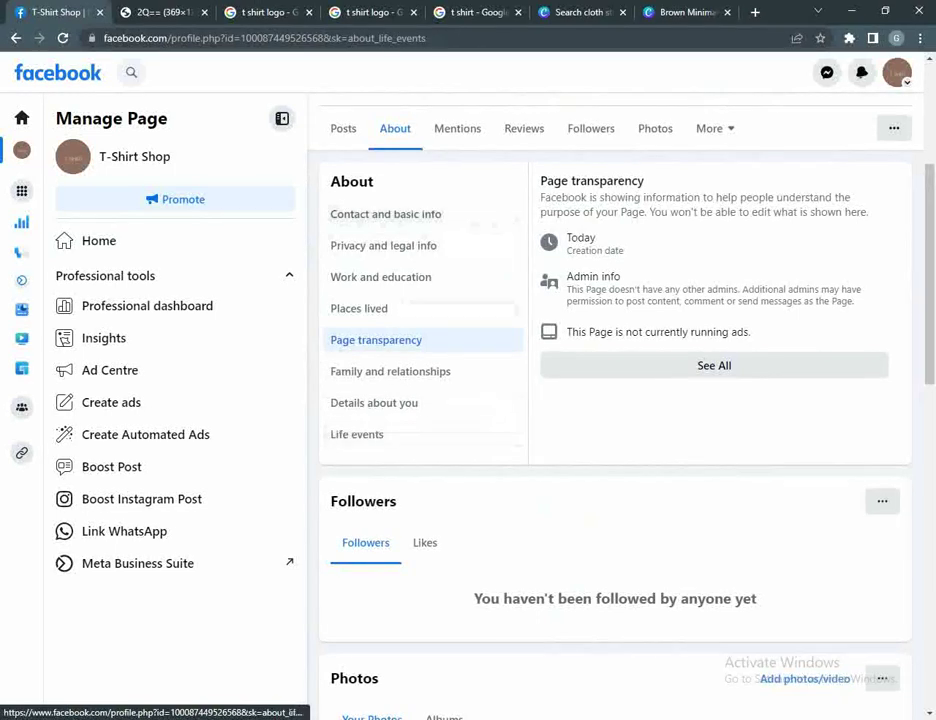
pyautogui.click(343, 128)
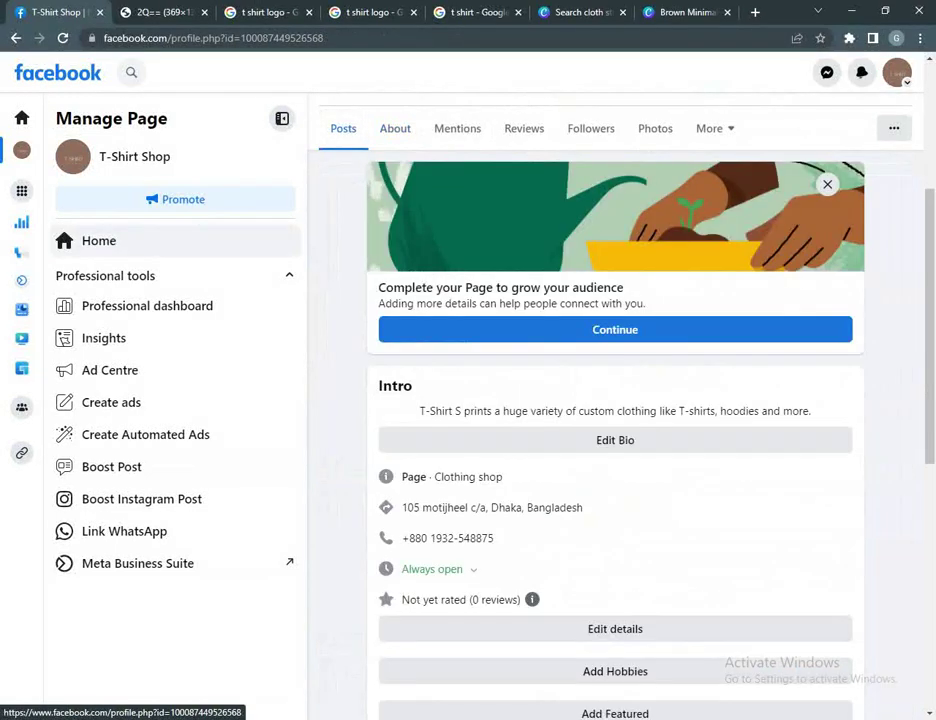
pyautogui.scroll(-3, 615, 400)
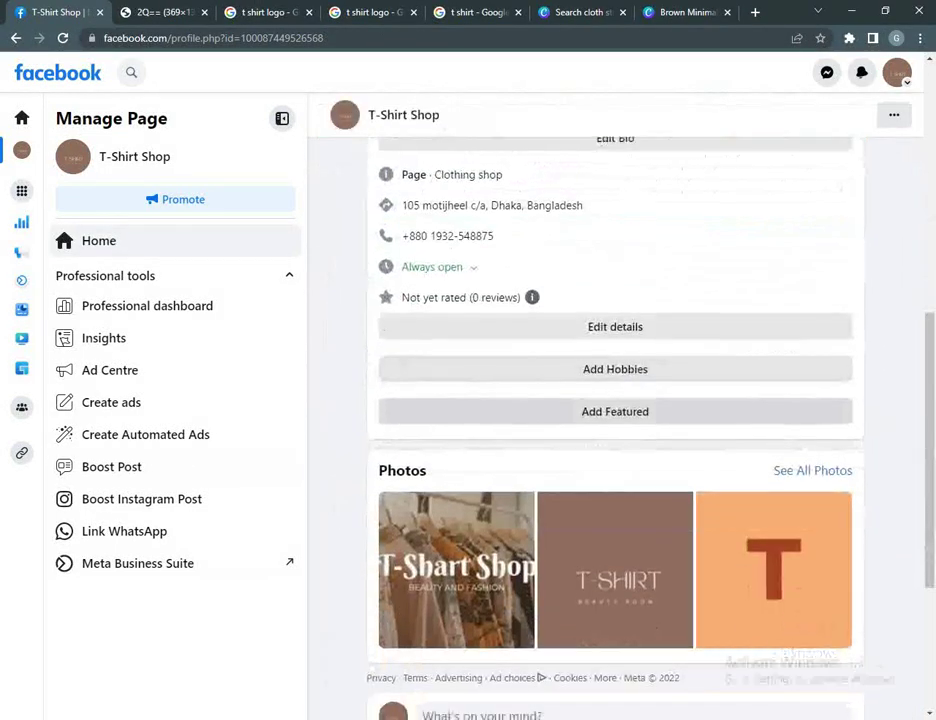
pyautogui.scroll(-3, 615, 400)
pyautogui.scroll(9, 615, 400)
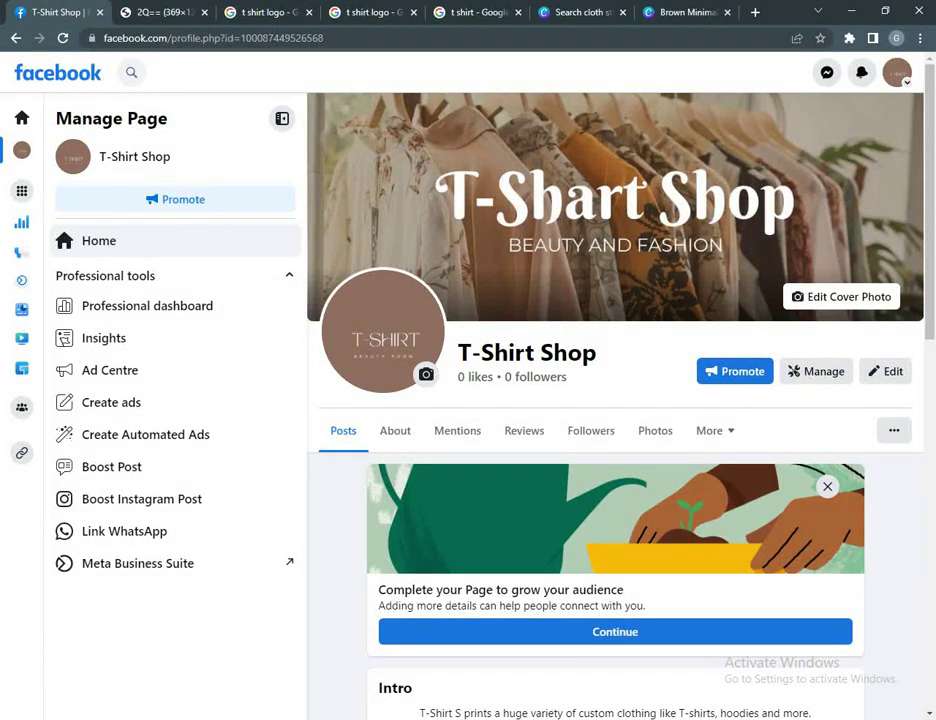
# Step: Review the Page's Intro details and select the Page URL in the address bar
pyautogui.scroll(-1, 615, 400)
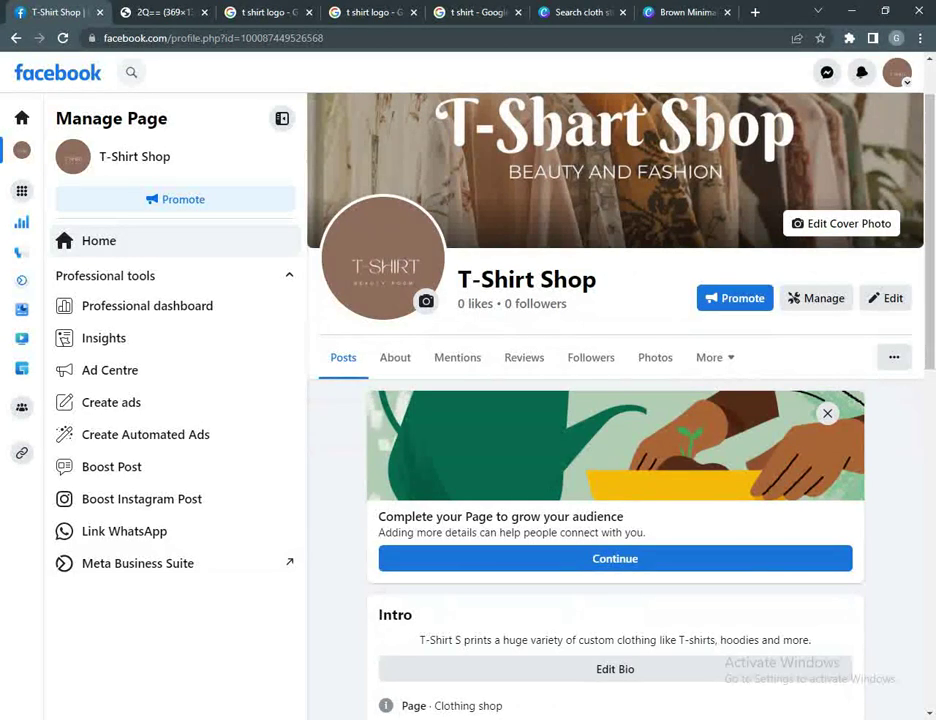
pyautogui.scroll(-2, 615, 400)
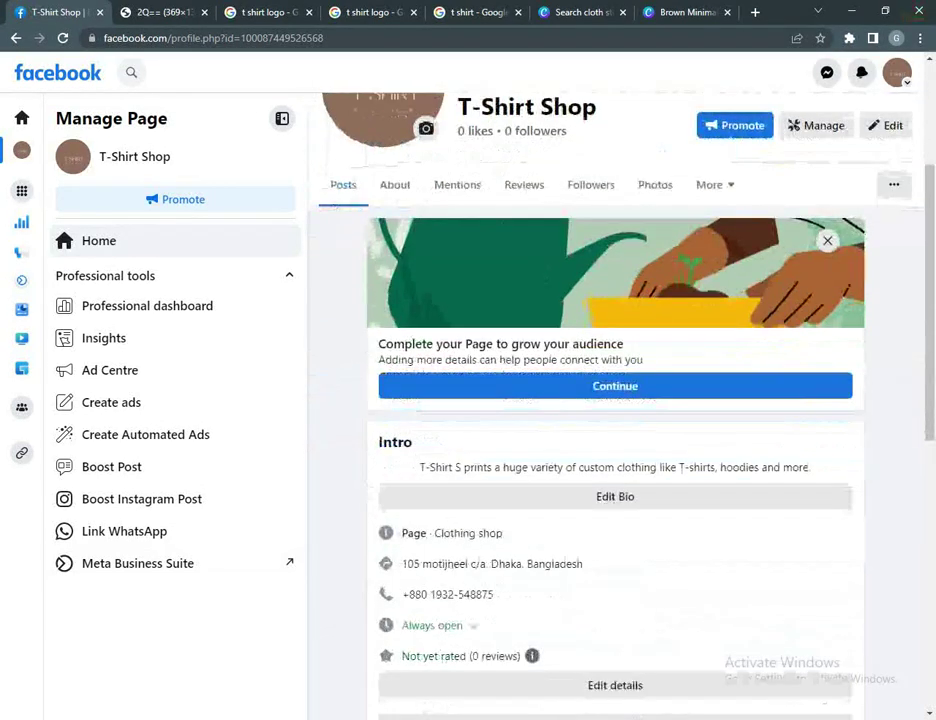
pyautogui.scroll(-6, 615, 400)
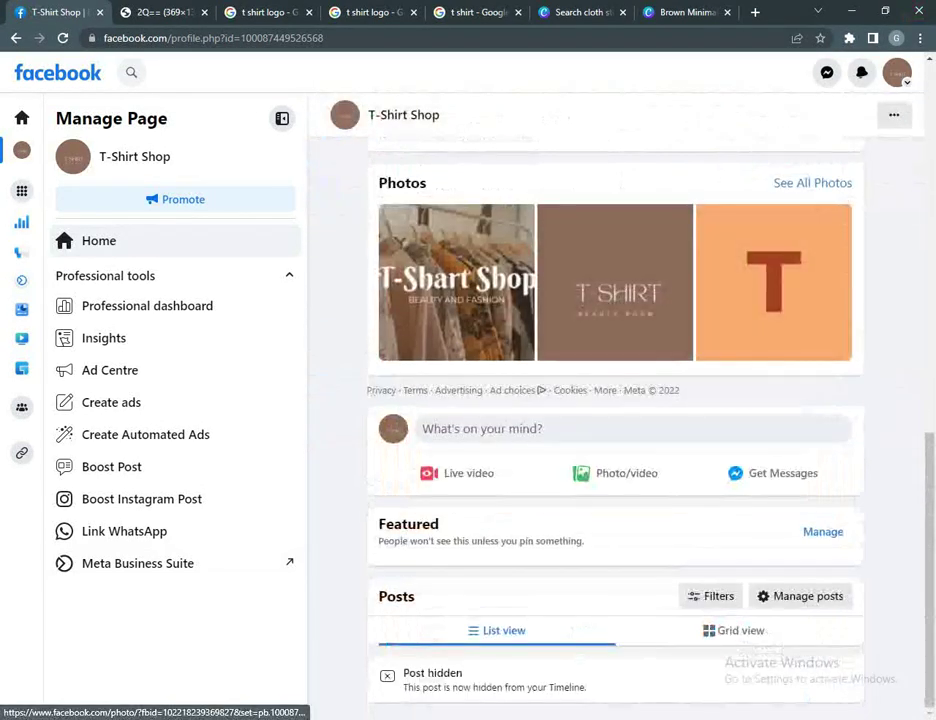
pyautogui.scroll(1, 615, 400)
pyautogui.scroll(-1, 615, 400)
pyautogui.scroll(5, 615, 400)
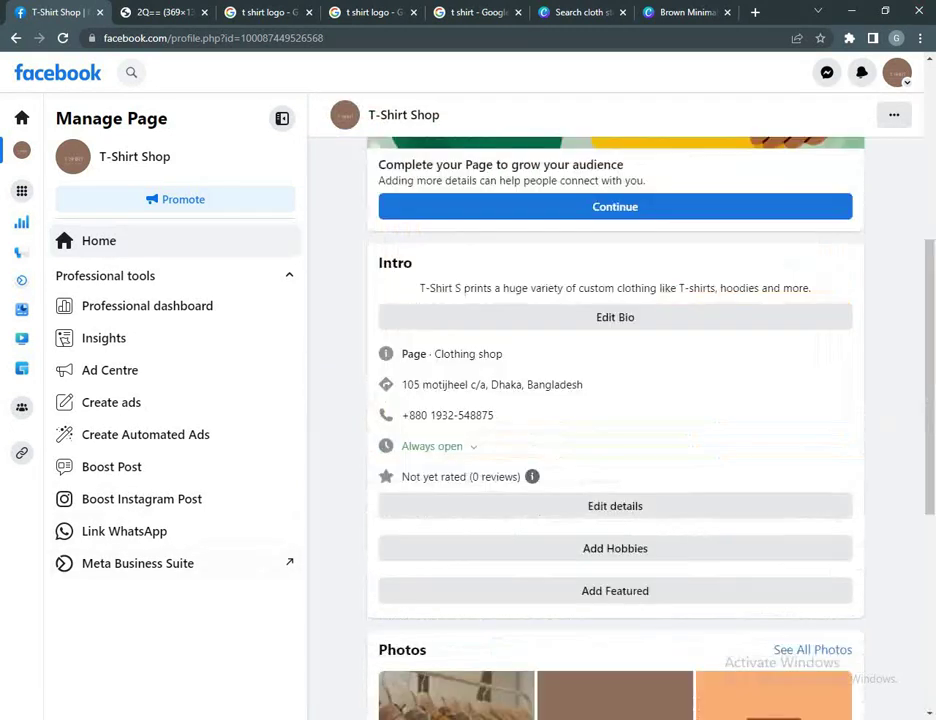
pyautogui.click(213, 38)
pyautogui.hotkey('ctrl', 'c')
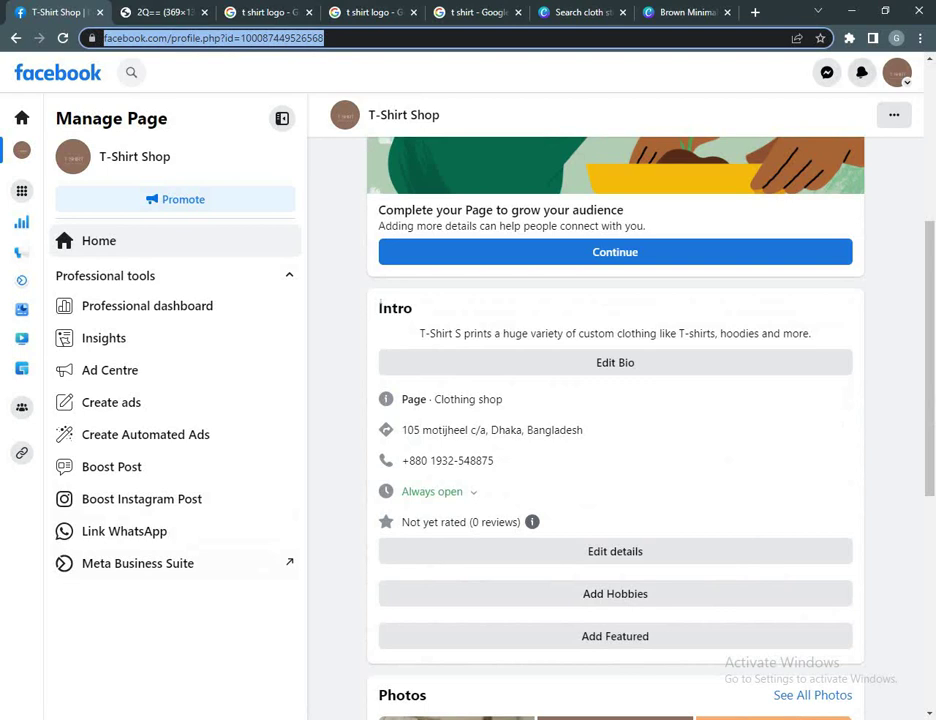
# Step: Log out and load the copied Page URL to view T-Shirt Shop as the public sees it
pyautogui.click(897, 72)
pyautogui.click(690, 401)
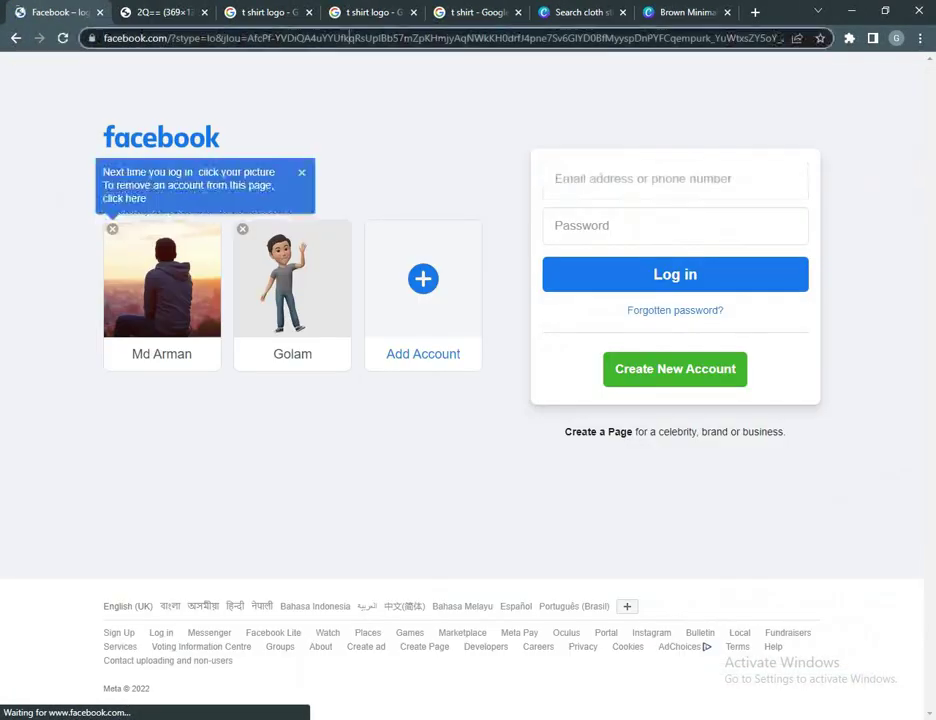
pyautogui.hotkey('ctrl', 'l')
pyautogui.hotkey('ctrl', 'v')
pyautogui.press('Return')
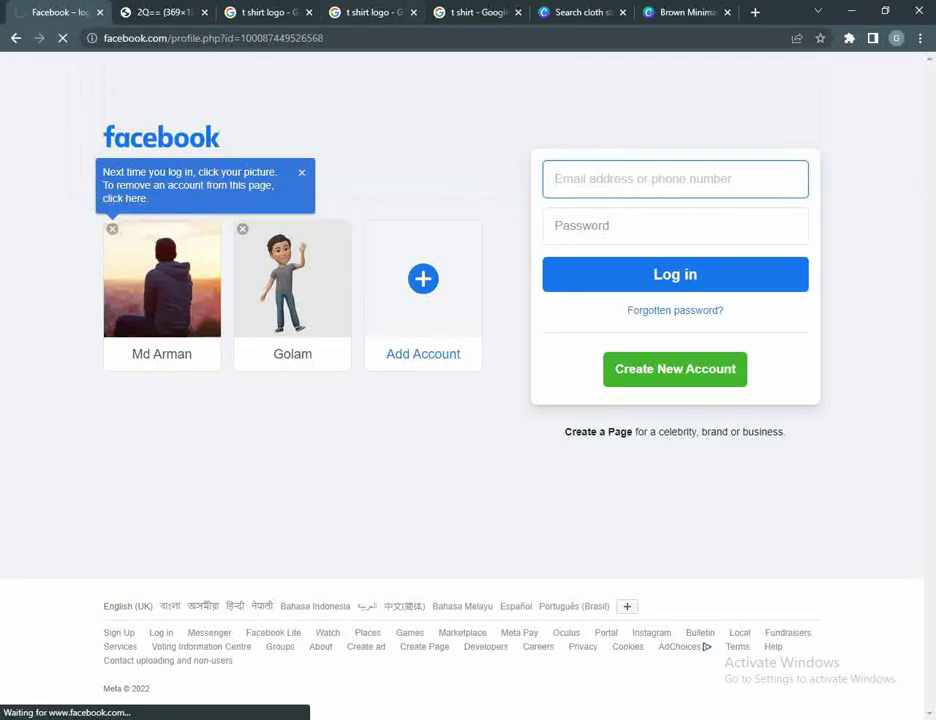
pyautogui.scroll(-2, 468, 400)
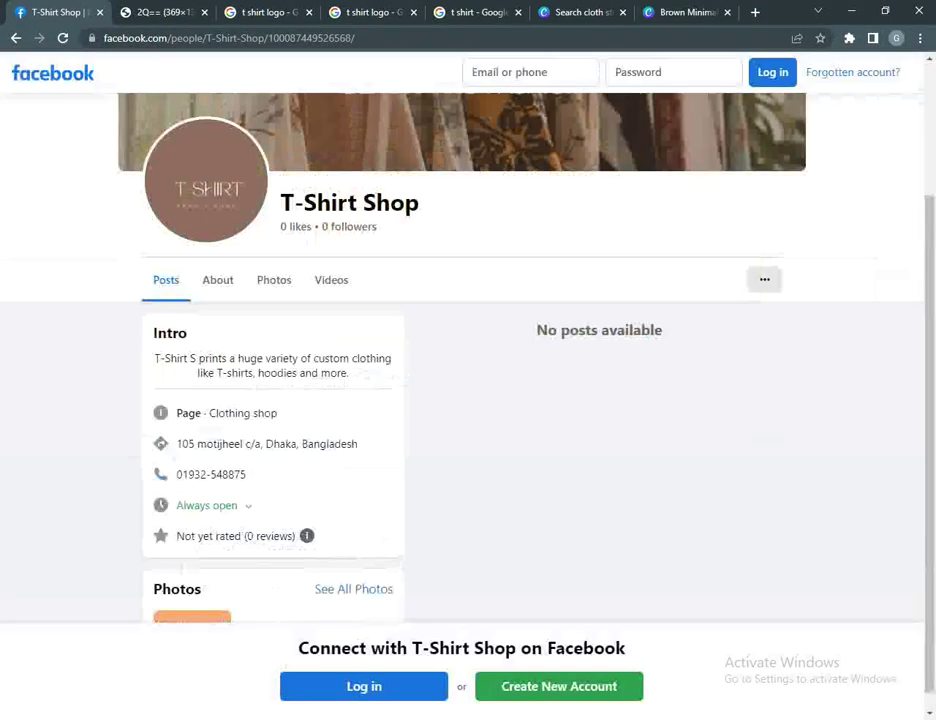
pyautogui.scroll(2, 468, 350)
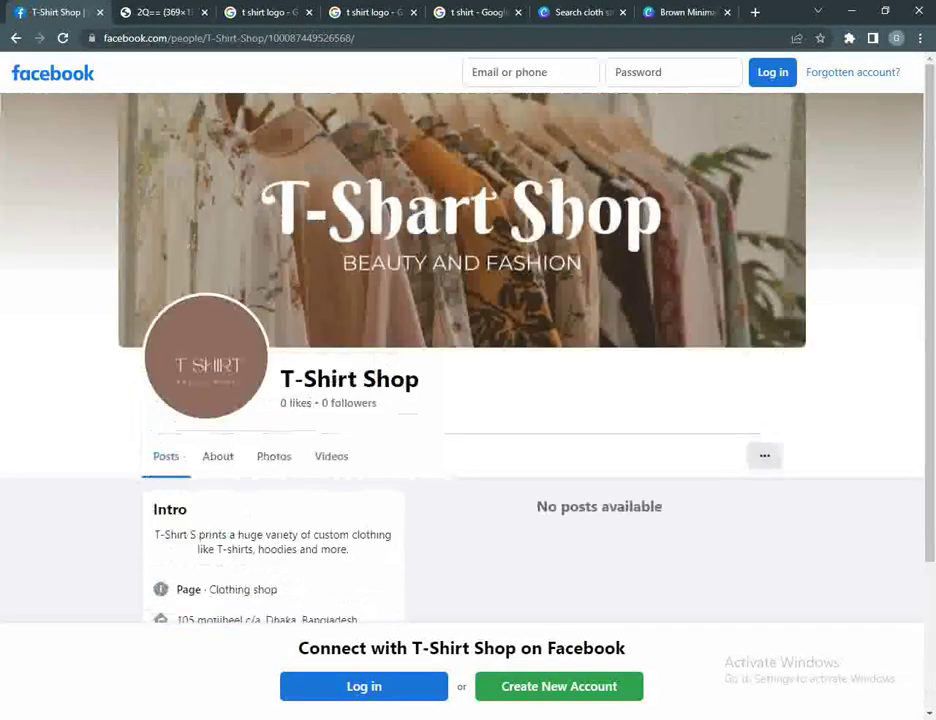
pyautogui.scroll(-2, 468, 400)
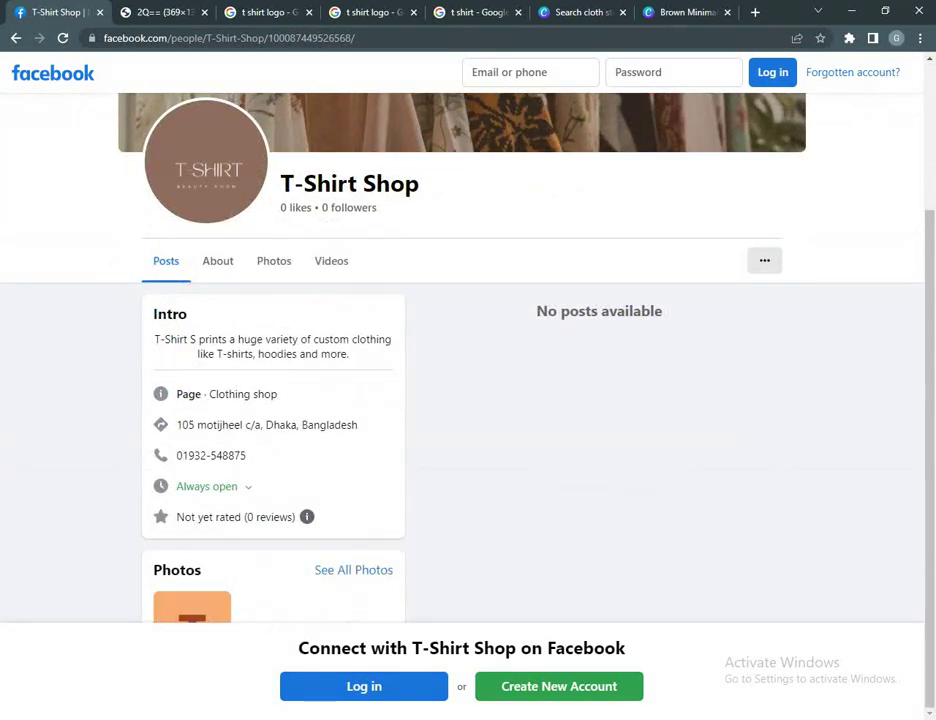
pyautogui.scroll(2, 468, 400)
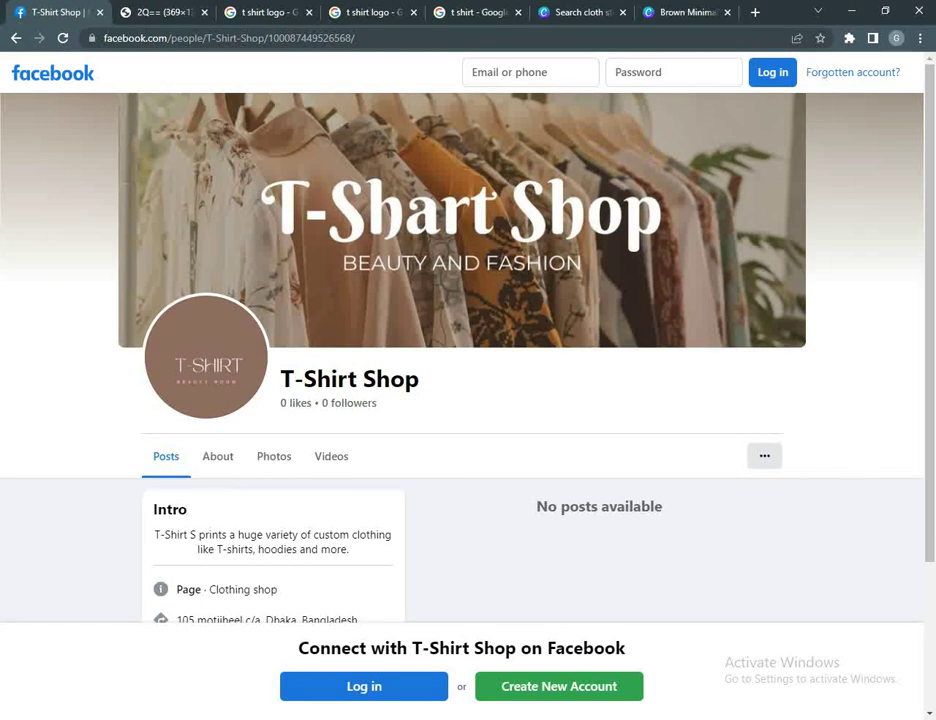
pyautogui.scroll(-3, 468, 350)
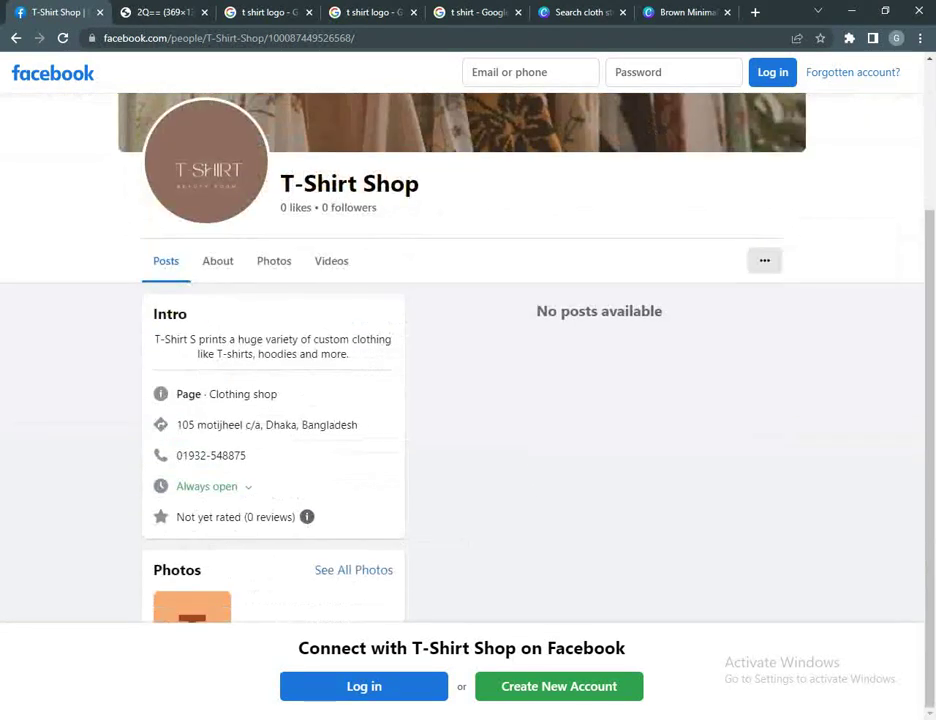
pyautogui.scroll(3, 468, 350)
pyautogui.scroll(-2, 468, 350)
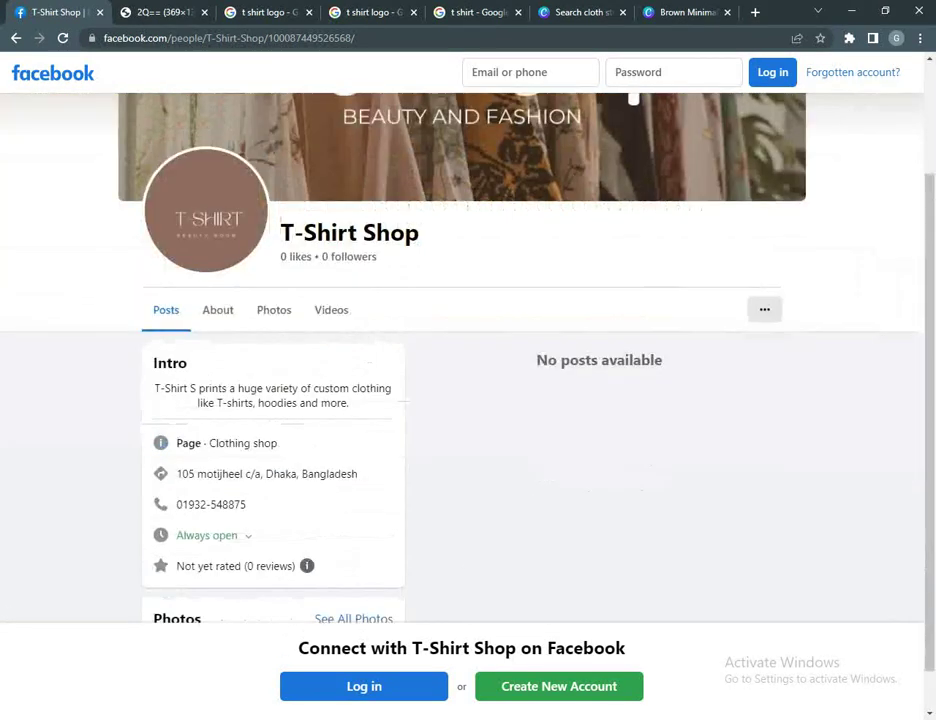
pyautogui.scroll(2, 468, 350)
pyautogui.scroll(-2, 468, 350)
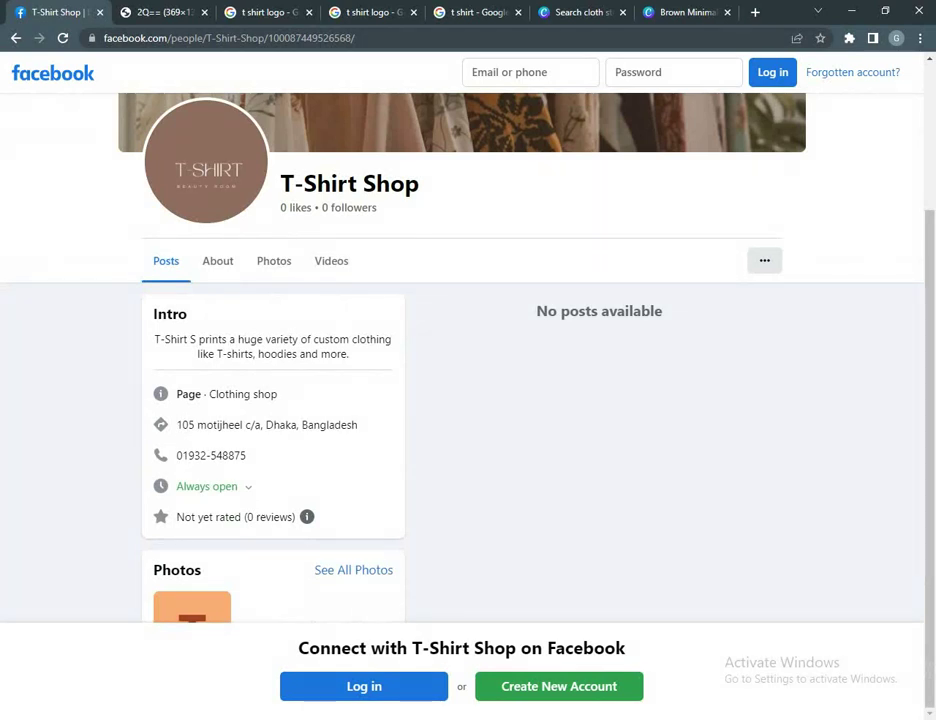
pyautogui.scroll(2, 468, 350)
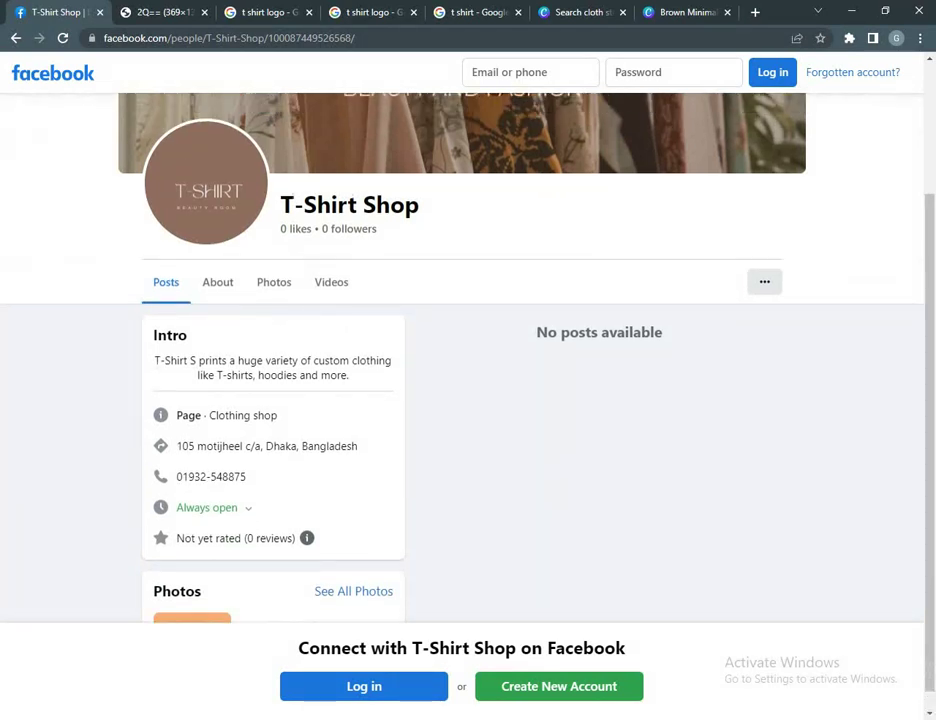
pyautogui.scroll(-2, 468, 350)
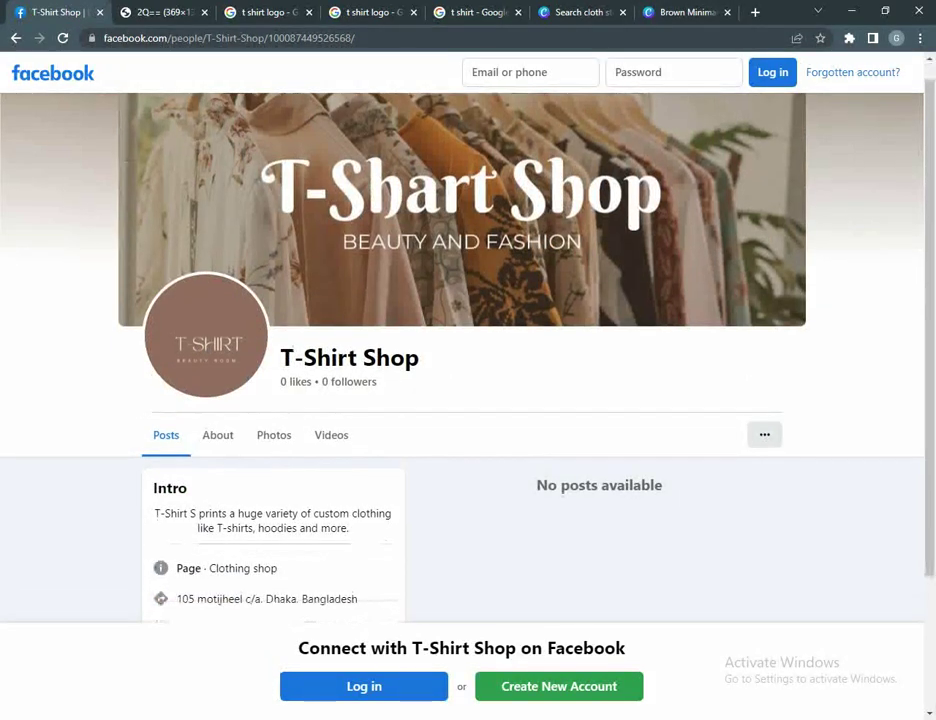